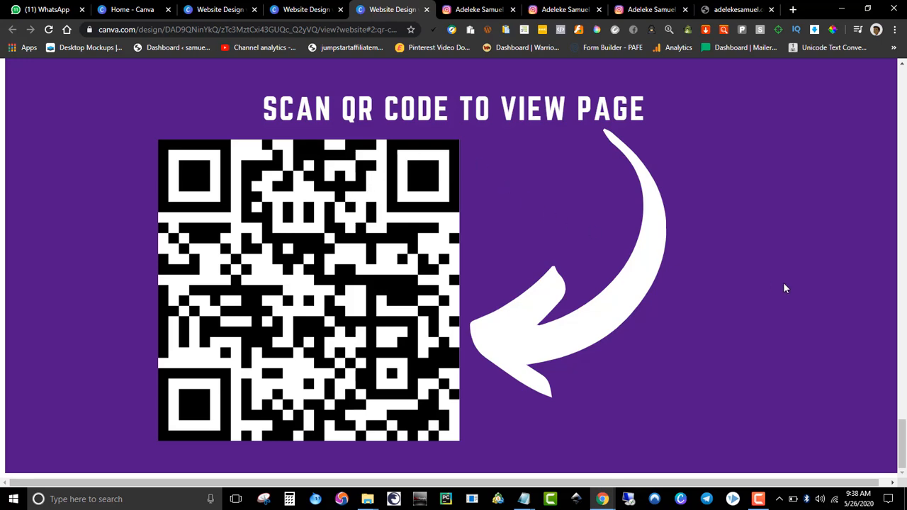
Return to the start of the published website page and close the first open Instagram profile tab
scroll(783, 287, "up", 20)
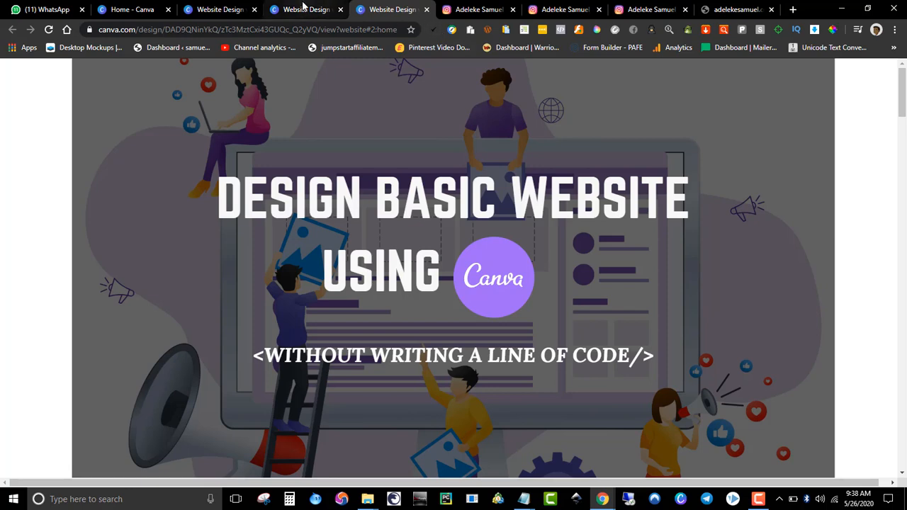
left_click(445, 5)
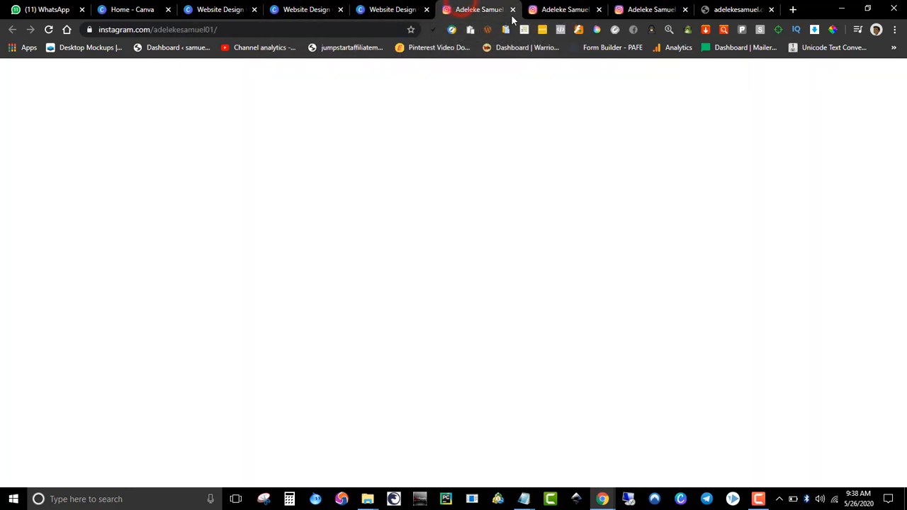
left_click(513, 9)
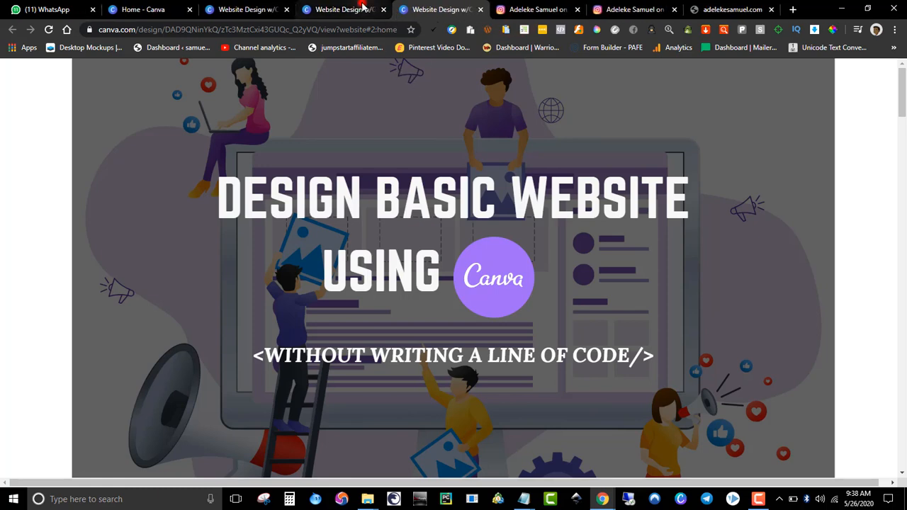
Switch to the Website Design w/Canva editor and go back to Page 1 - Home
left_click(344, 9)
left_click(277, 6)
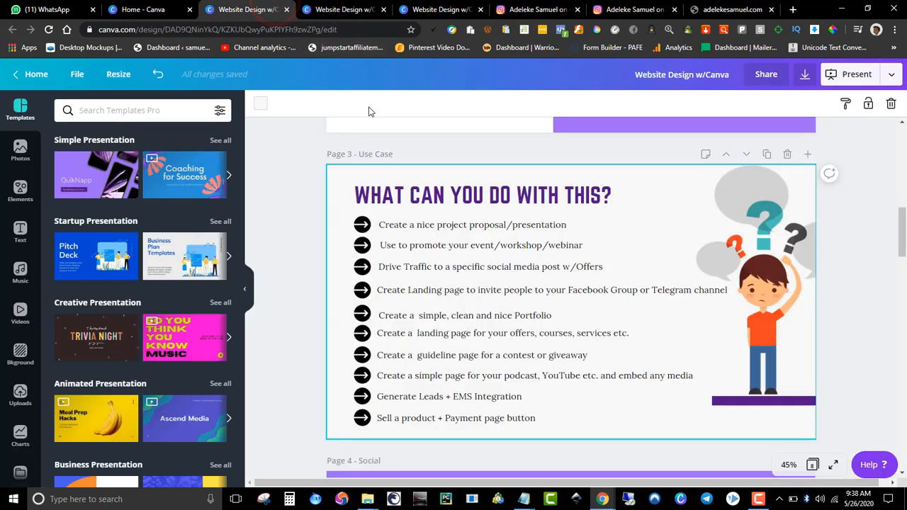
scroll(397, 156, "up", 8)
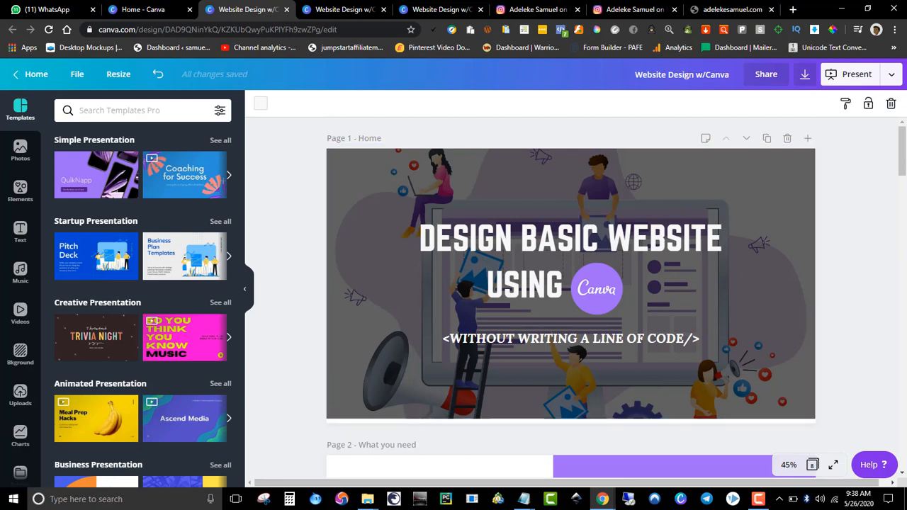
left_click(902, 163)
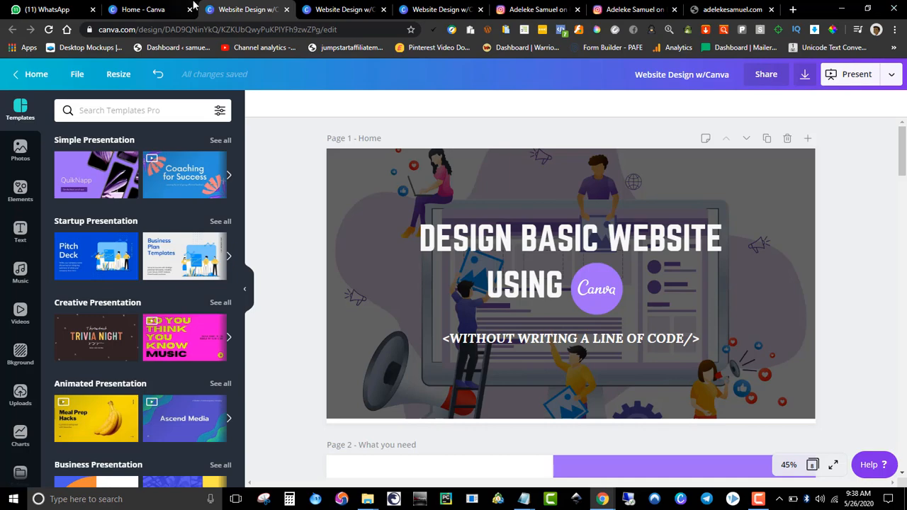
Review the website design in its mobile preview and in the published desktop view, including the video section
left_click(330, 8)
scroll(253, 212, "down", 15)
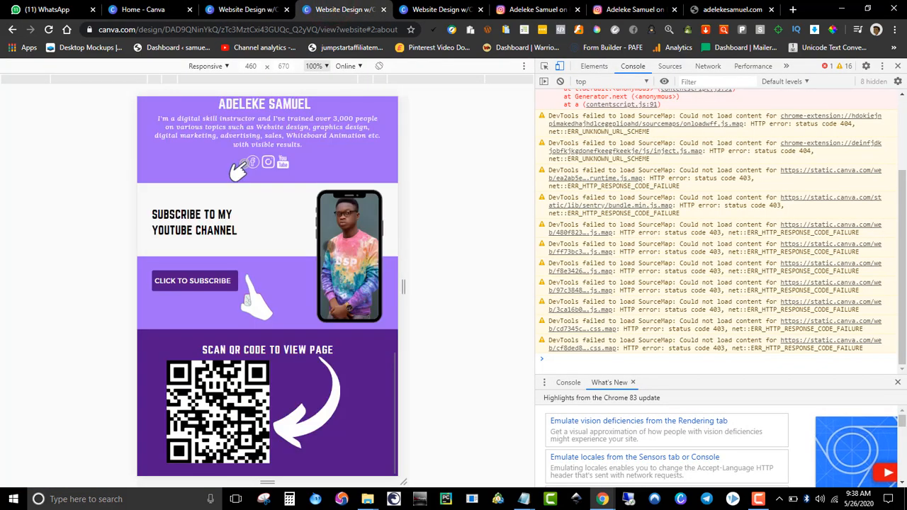
scroll(321, 268, "up", 10)
scroll(319, 247, "down", 10)
left_click(434, 10)
scroll(367, 209, "down", 20)
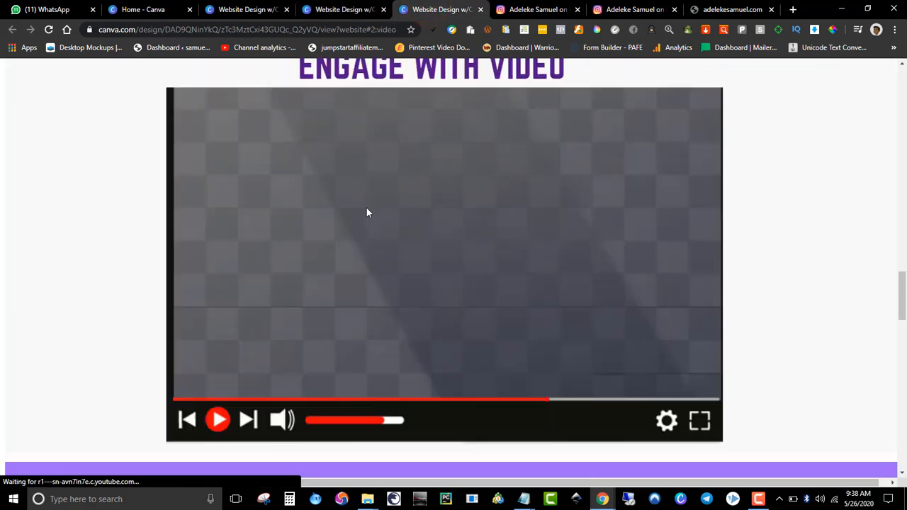
scroll(364, 206, "down", 5)
scroll(338, 168, "up", 20)
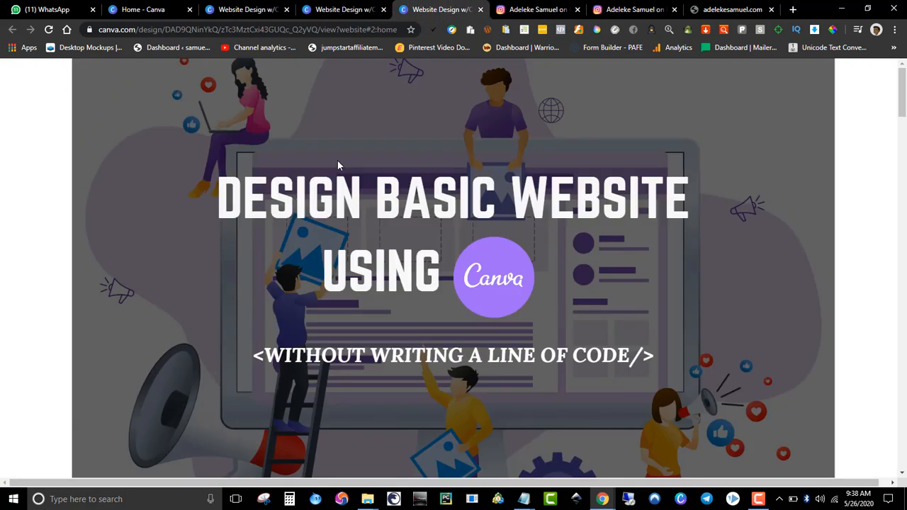
Compare the editable design with its mobile preview and its published desktop page, ending in the editor
left_click(240, 17)
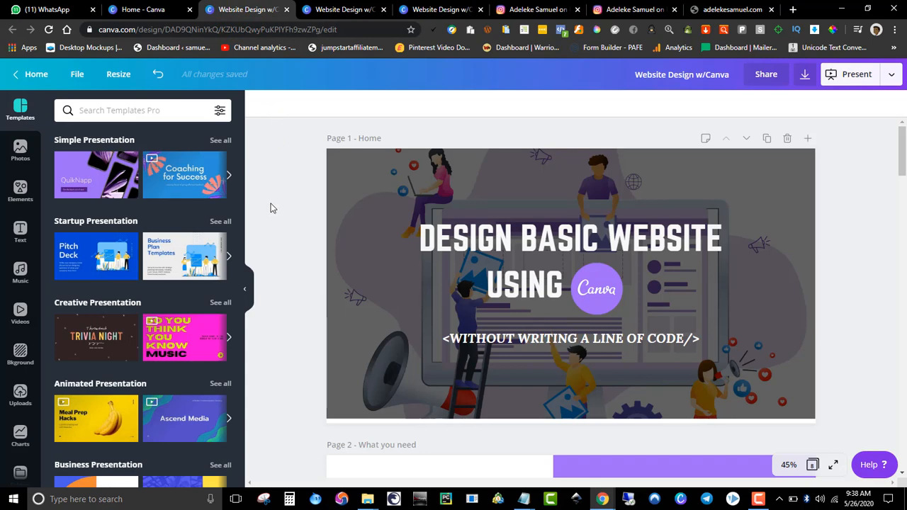
left_click(352, 12)
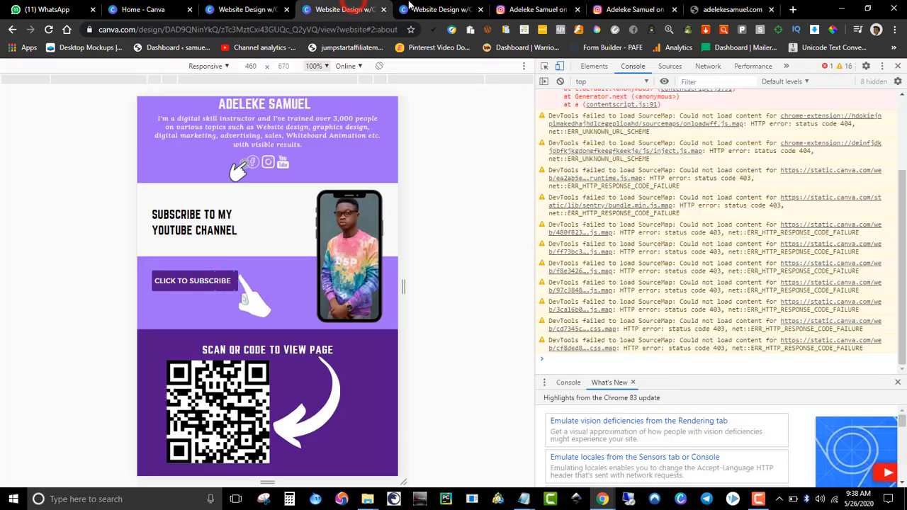
scroll(305, 178, "up", 3)
left_click(423, 11)
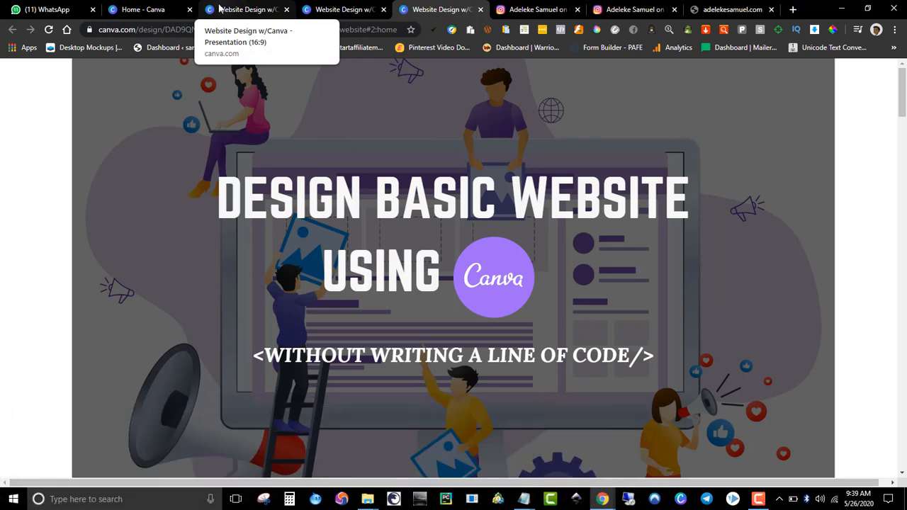
left_click(221, 9)
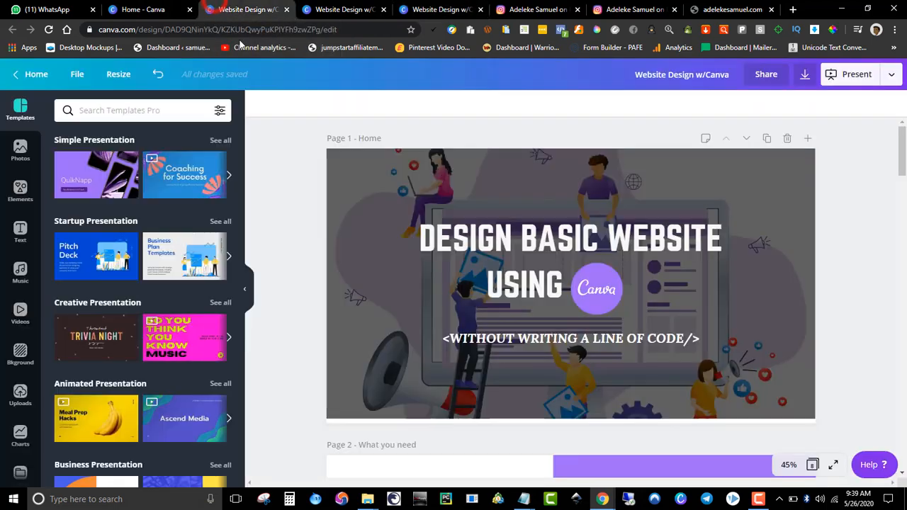
Look through the design's pages in the editor from Home to QR Code, returning to the Home page
left_click(831, 171)
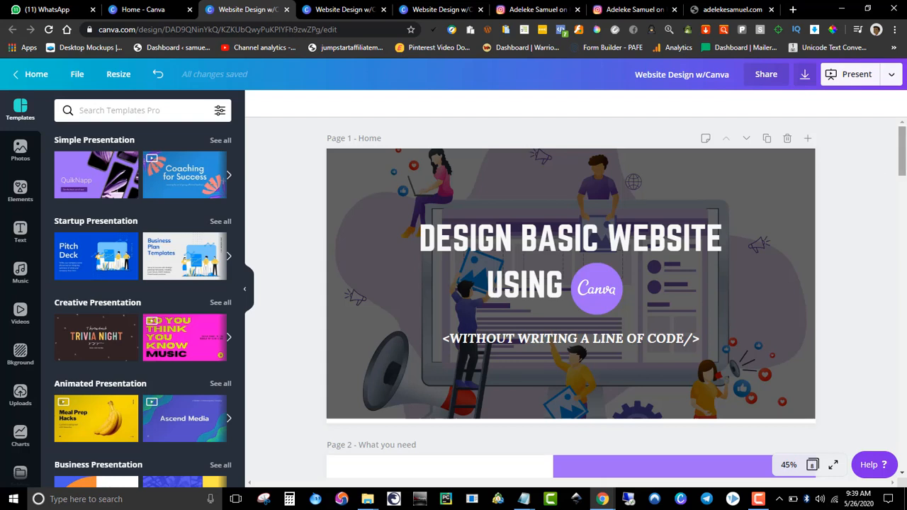
left_click(901, 160)
left_click_drag(901, 160, 901, 457)
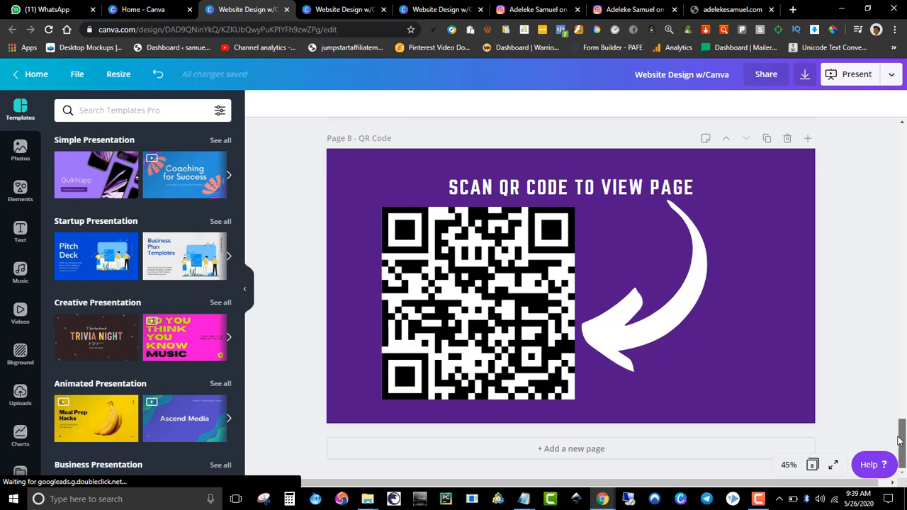
left_click_drag(899, 441, 894, 156)
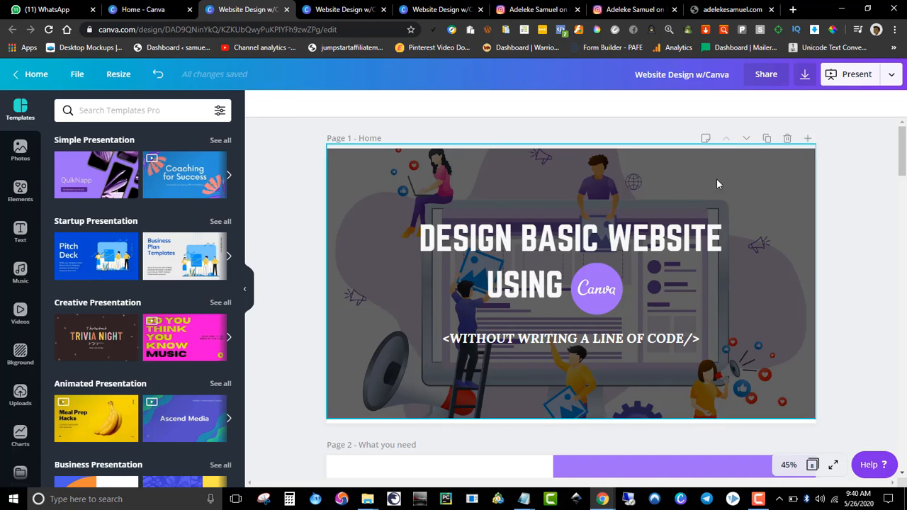
left_click_drag(902, 158, 902, 188)
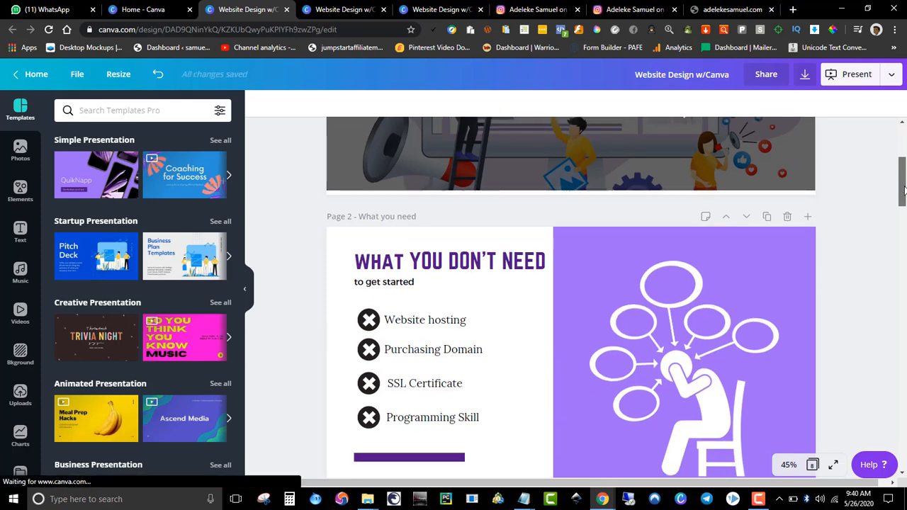
left_click_drag(904, 188, 905, 140)
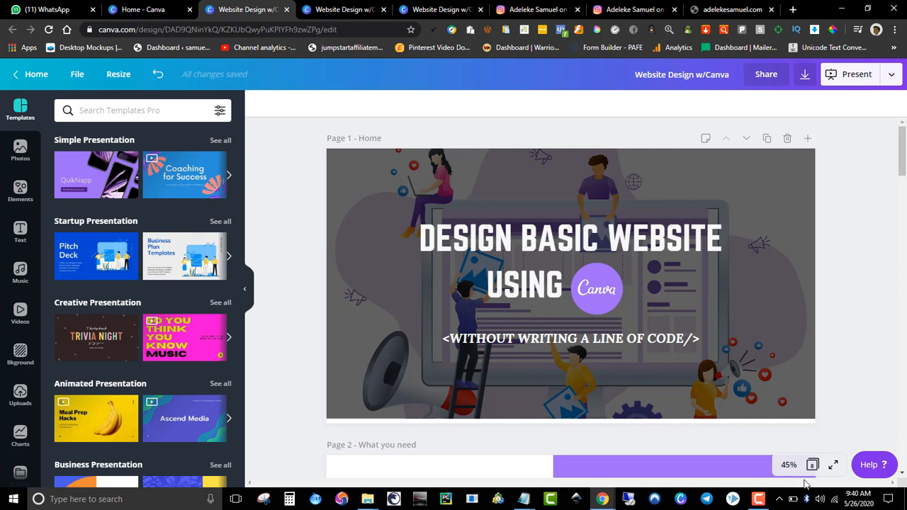
left_click(838, 305)
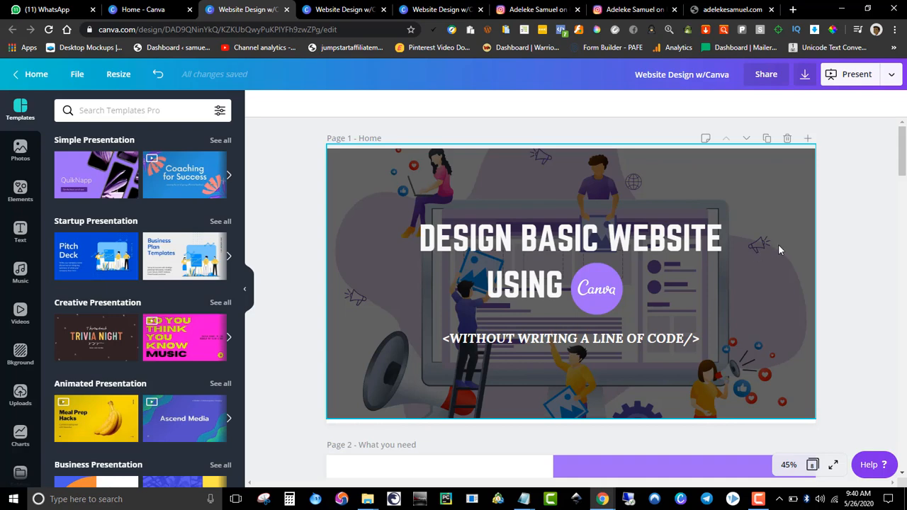
mouse_move(902, 152)
left_mouse_down()
mouse_move(902, 192)
mouse_move(905, 154)
left_mouse_up()
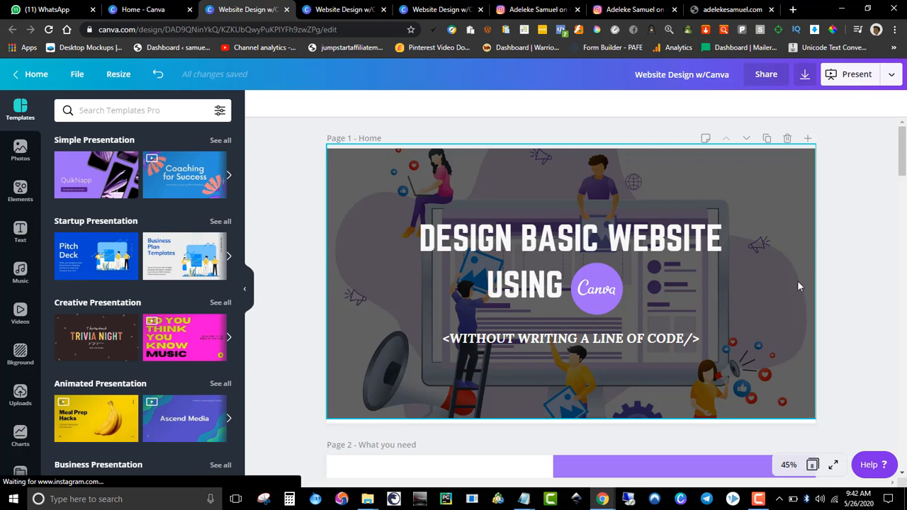
left_click(833, 266)
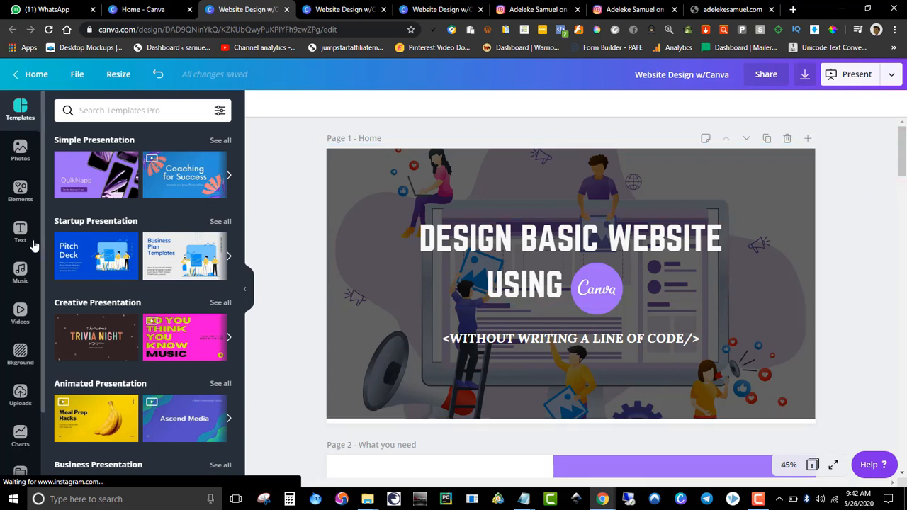
left_click(142, 9)
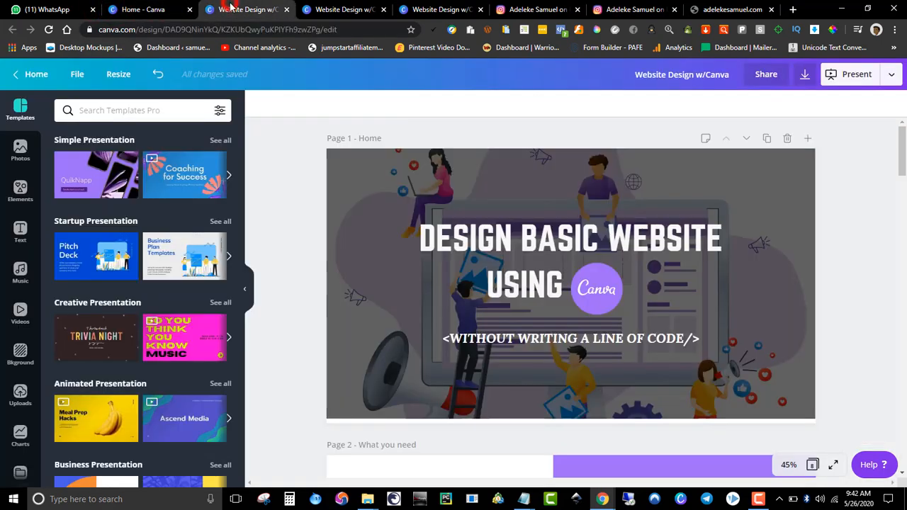
left_click(241, 10)
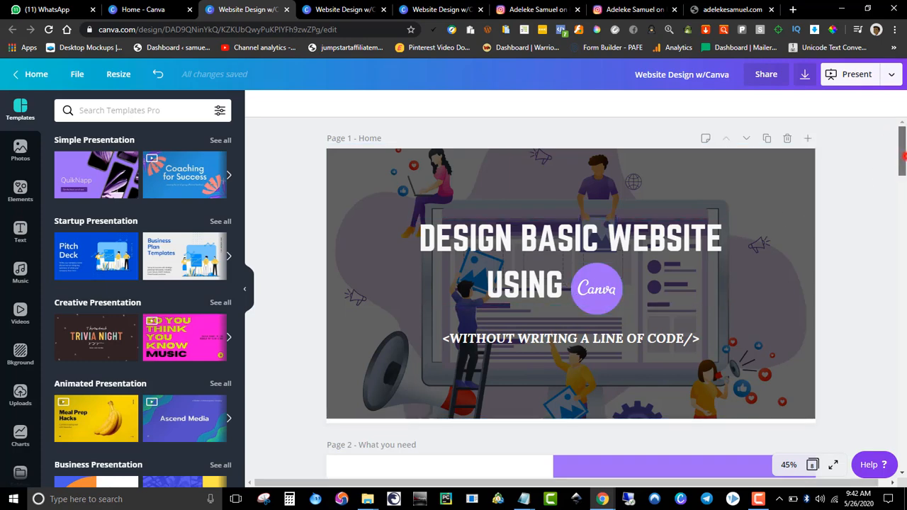
mouse_move(900, 160)
left_mouse_down()
mouse_move(905, 215)
mouse_move(904, 203)
left_mouse_up()
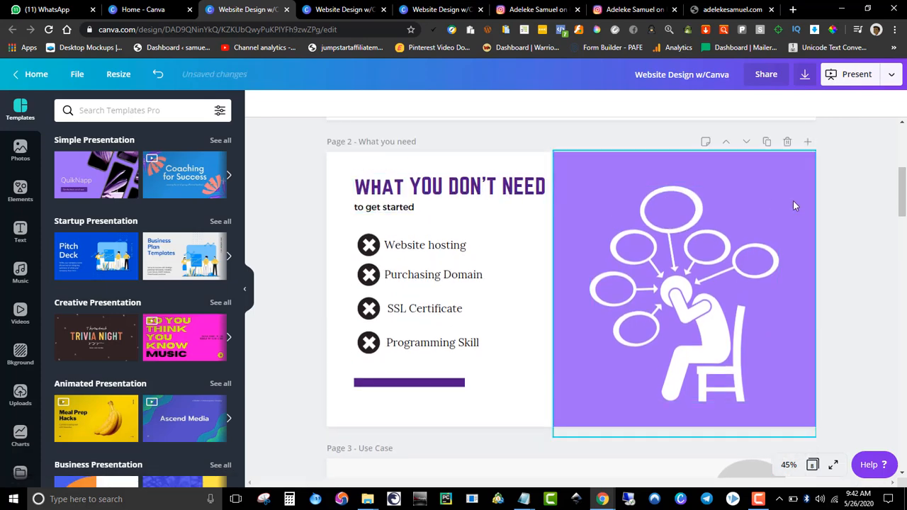
left_click_drag(904, 204, 860, 127)
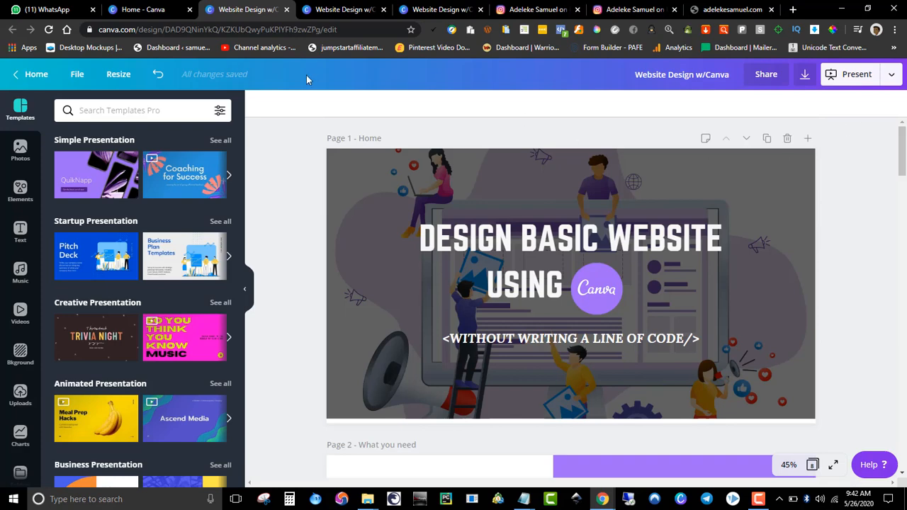
Replace the unreachable site in the last browser tab with Canva's Color palettes page, found through canva.com
left_click(148, 8)
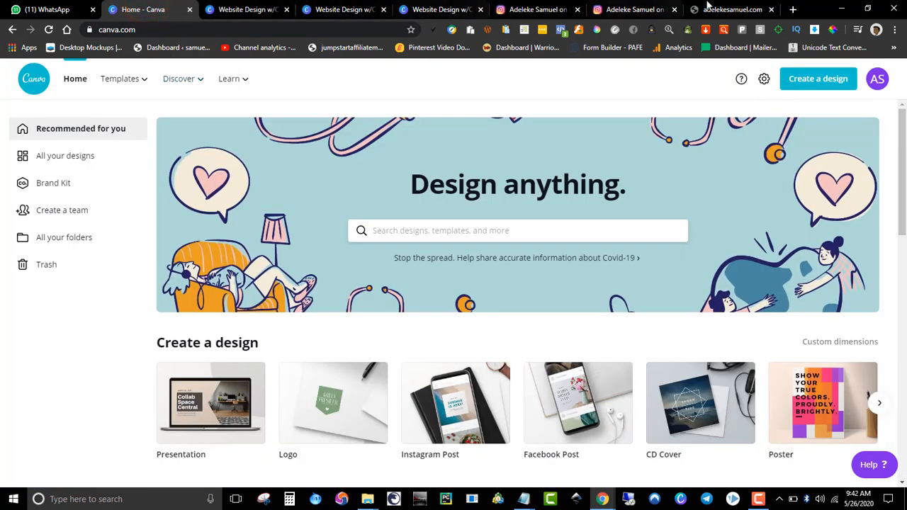
left_click(739, 9)
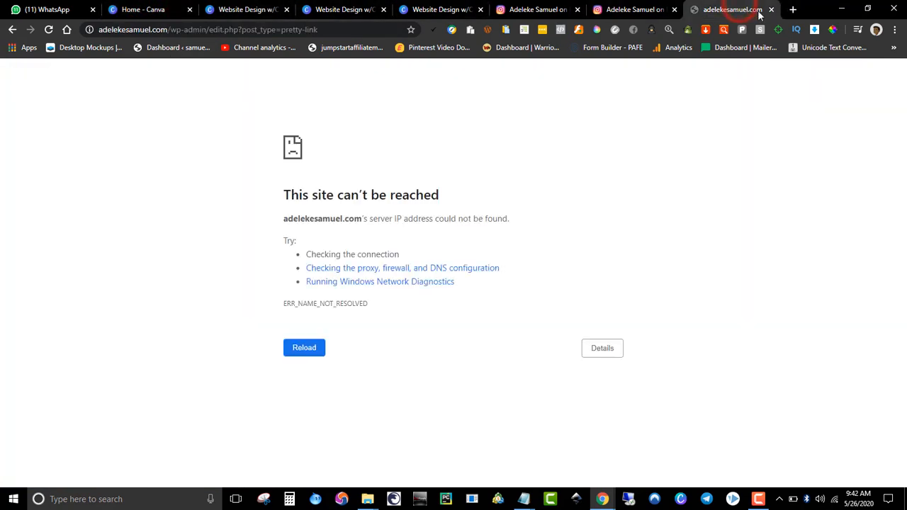
left_click(335, 29)
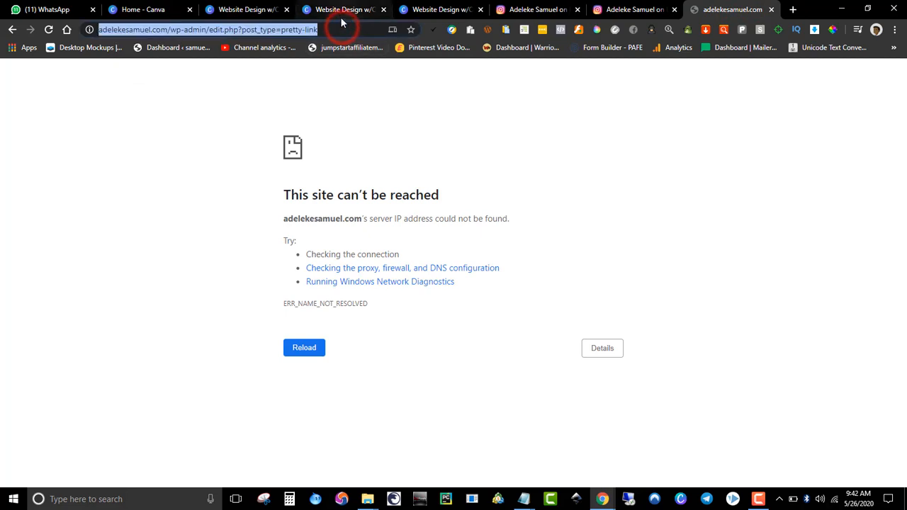
key("BackSpace")
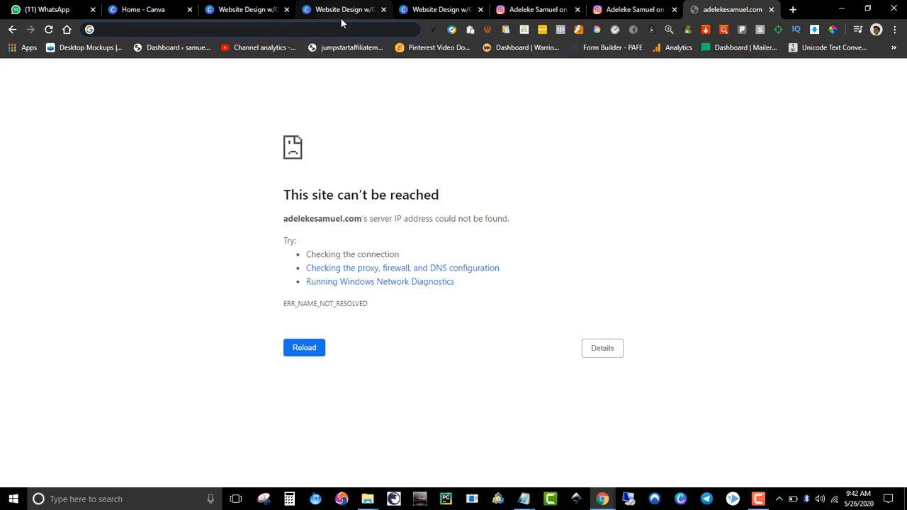
type("canva")
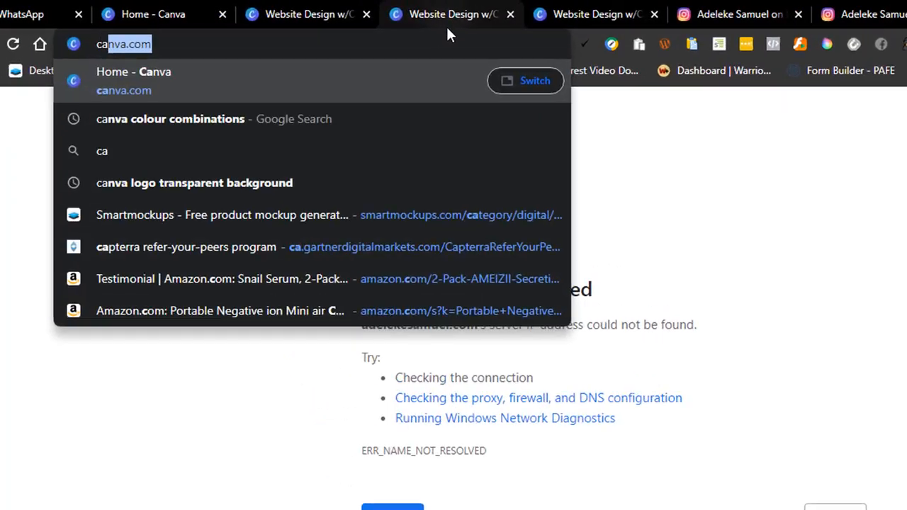
type(".com")
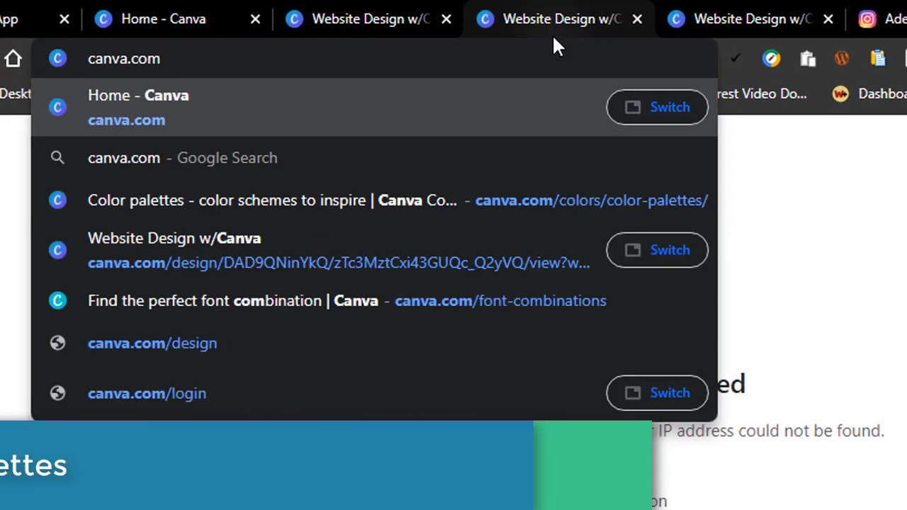
left_click(468, 211)
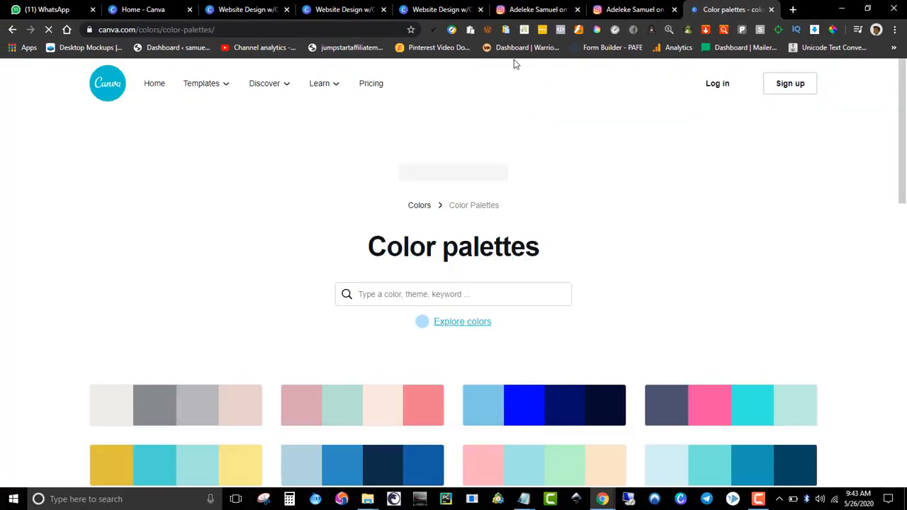
Browse the color combinations on the first page of the Color palettes gallery
left_click_drag(902, 166, 901, 250)
scroll(881, 284, "down", 5)
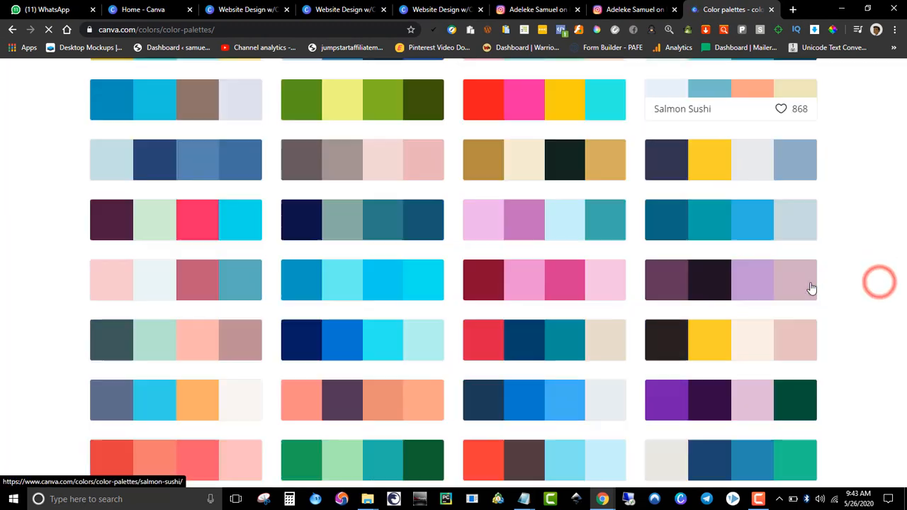
scroll(208, 251, "up", 5)
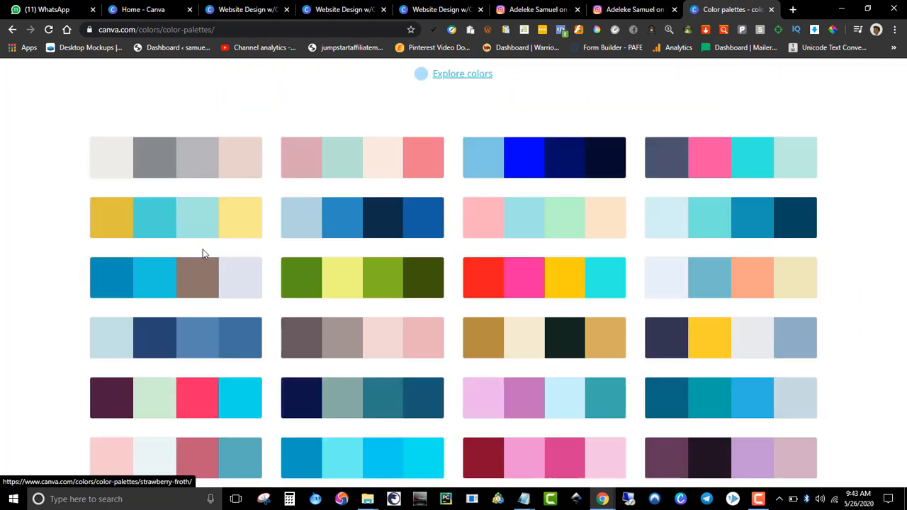
scroll(197, 283, "down", 5)
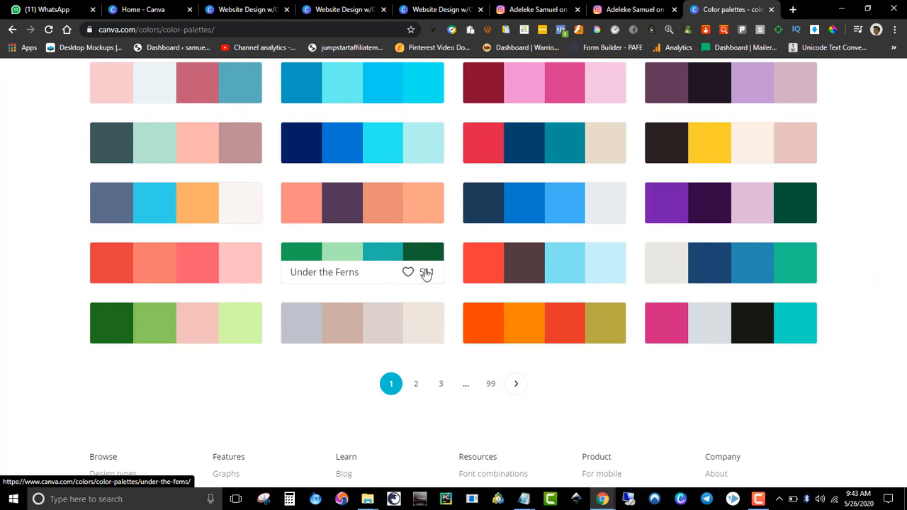
Open the Way up North color combination from the gallery and view its four colors with their hex codes
scroll(426, 274, "up", 5)
scroll(479, 287, "down", 5)
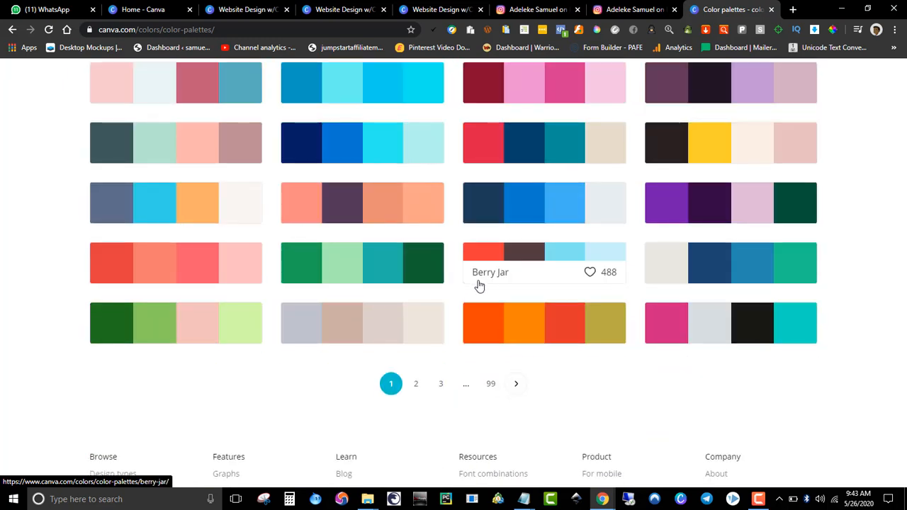
left_click(512, 204)
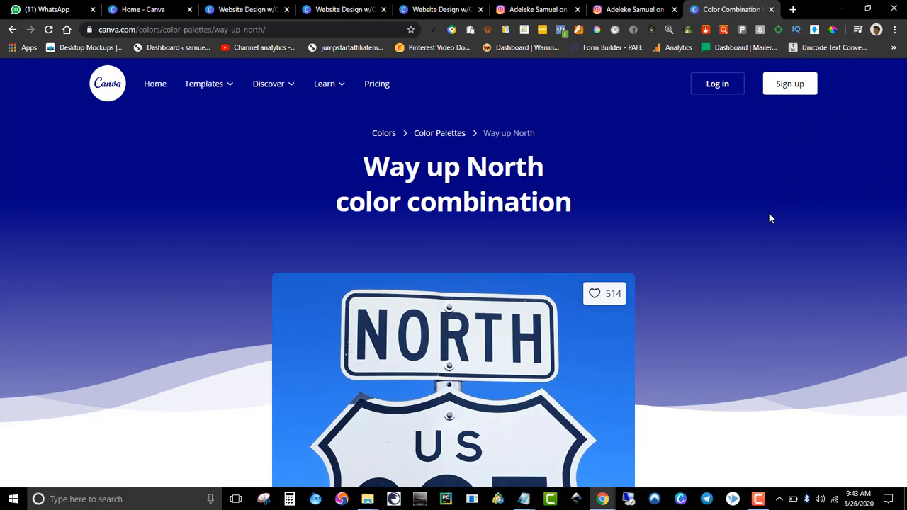
scroll(751, 241, "down", 5)
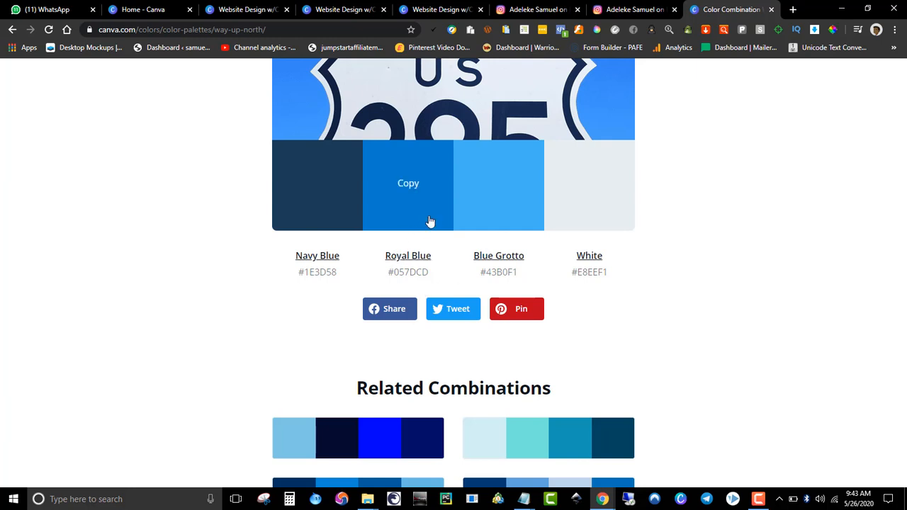
scroll(431, 223, "up", 5)
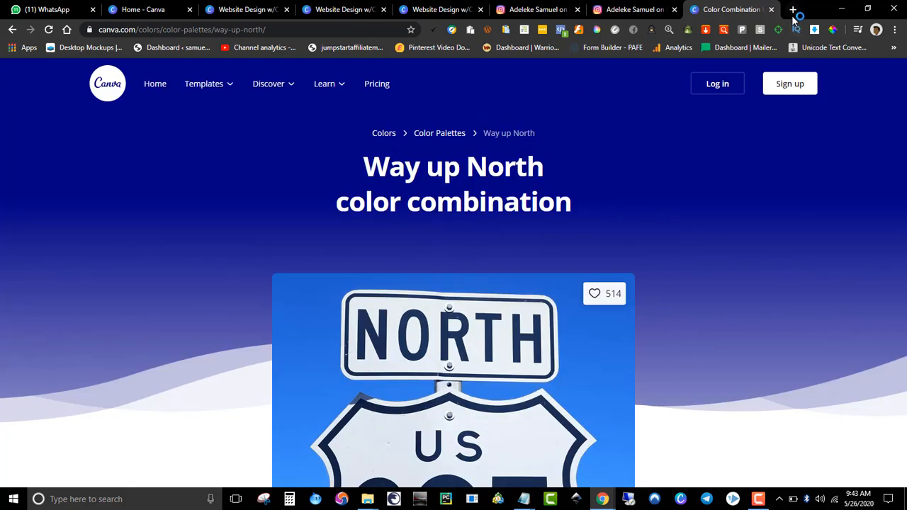
Move the Way up North tab beside the Canva home tab and open the Brand Kit at its brand colors and fonts
left_click_drag(704, 7, 255, 7)
left_click(163, 10)
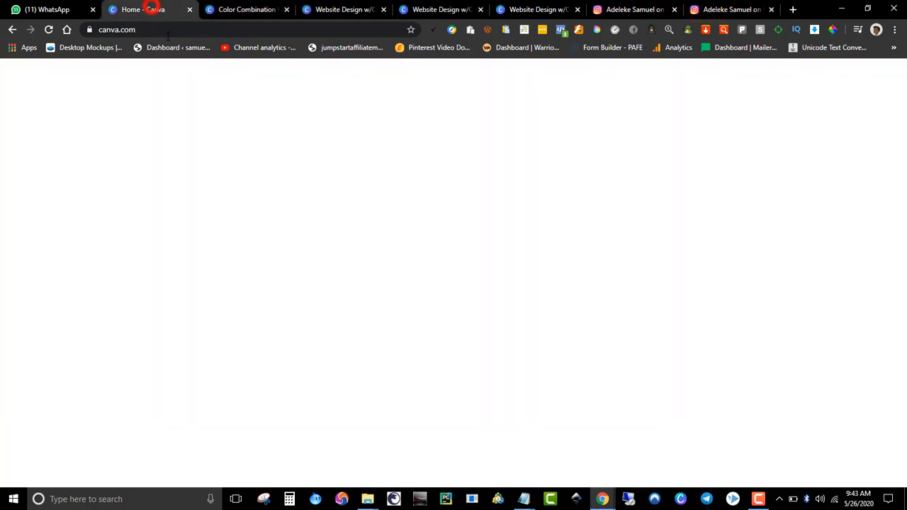
left_click(45, 183)
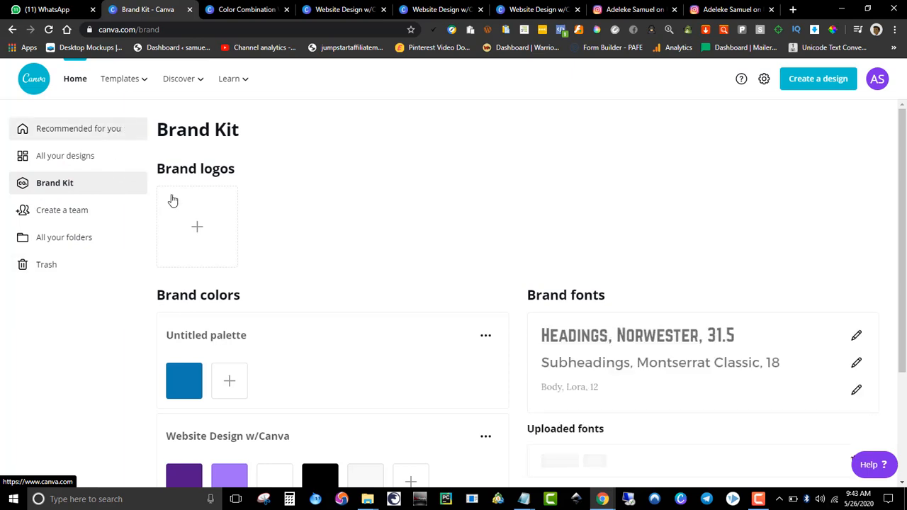
scroll(903, 178, "down", 3)
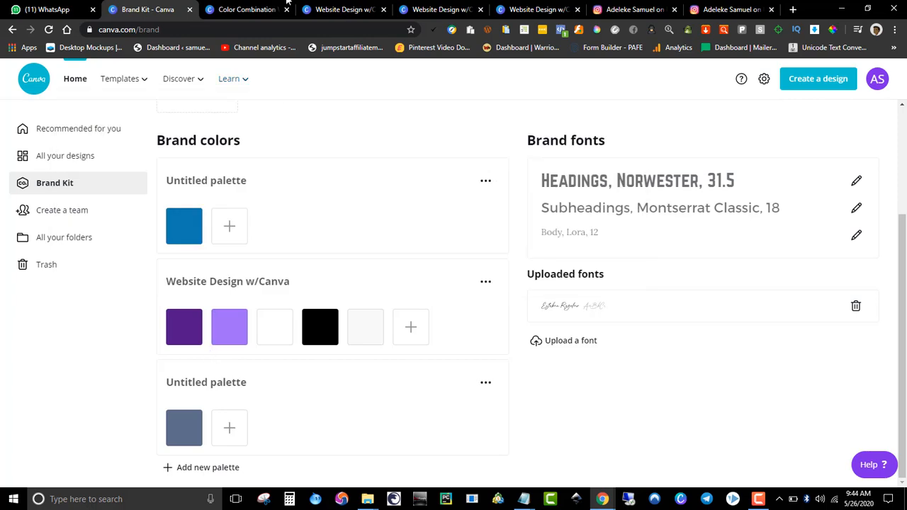
left_click(255, 9)
left_click(357, 7)
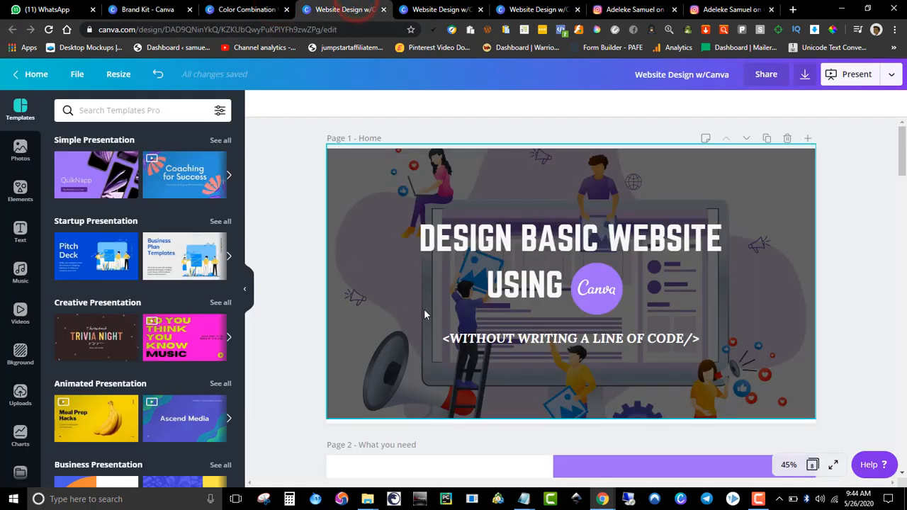
left_click(247, 9)
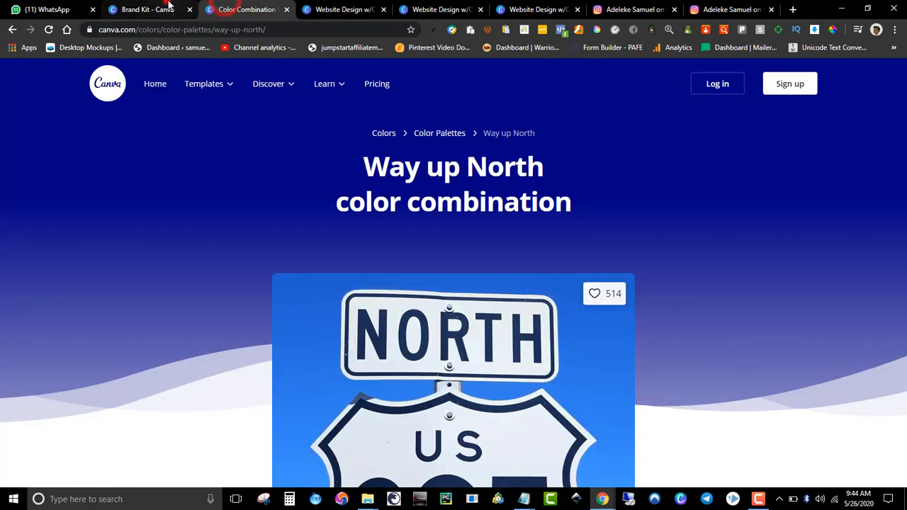
left_click(146, 9)
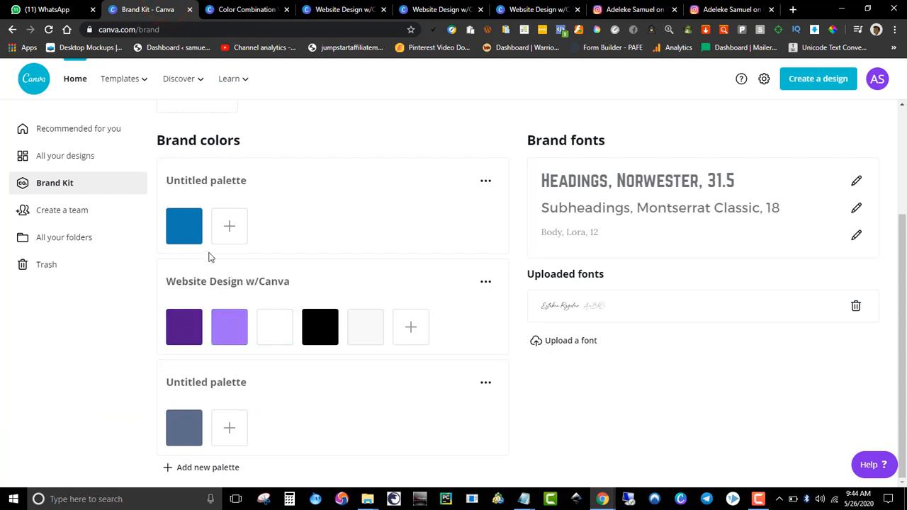
Add Navy Blue #1E3D58, copied from the Way up North combination, to the first untitled palette in the Brand Kit
left_click(228, 225)
left_click(247, 9)
mouse_move(268, 84)
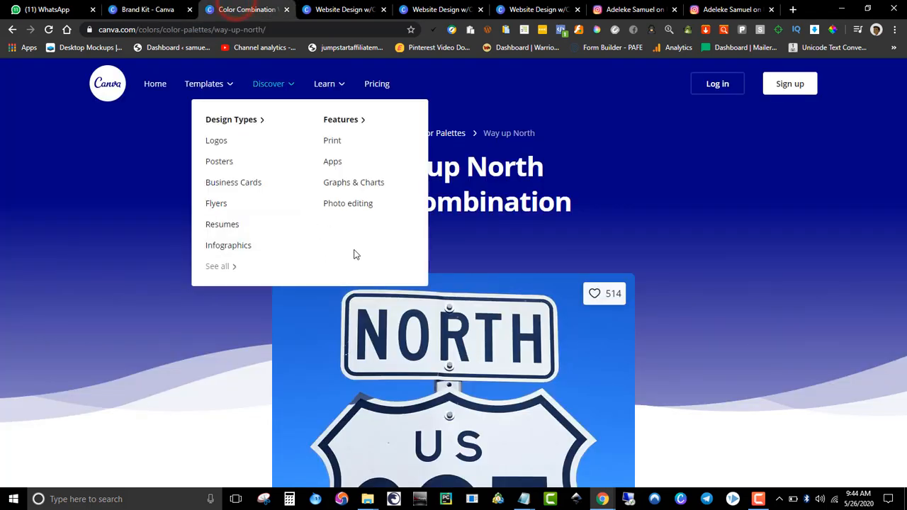
scroll(356, 255, "down", 5)
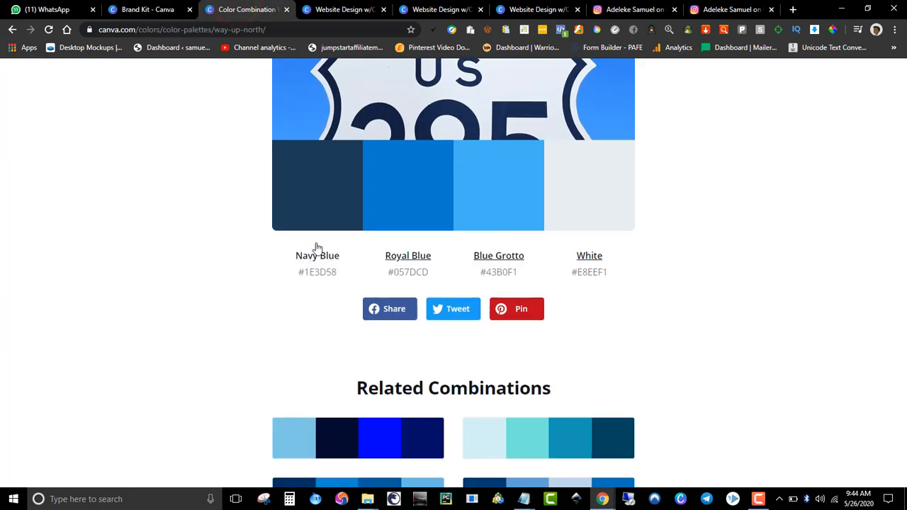
left_click(308, 186)
left_click(163, 9)
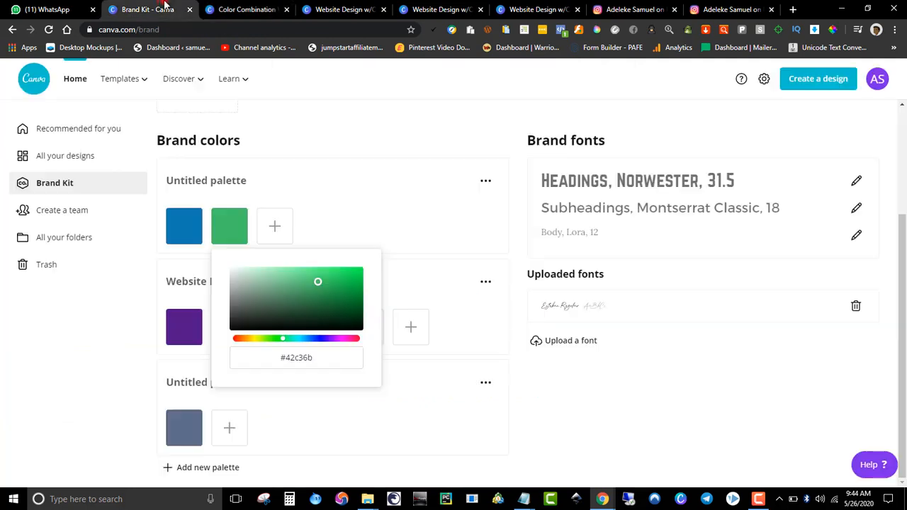
left_click(290, 357)
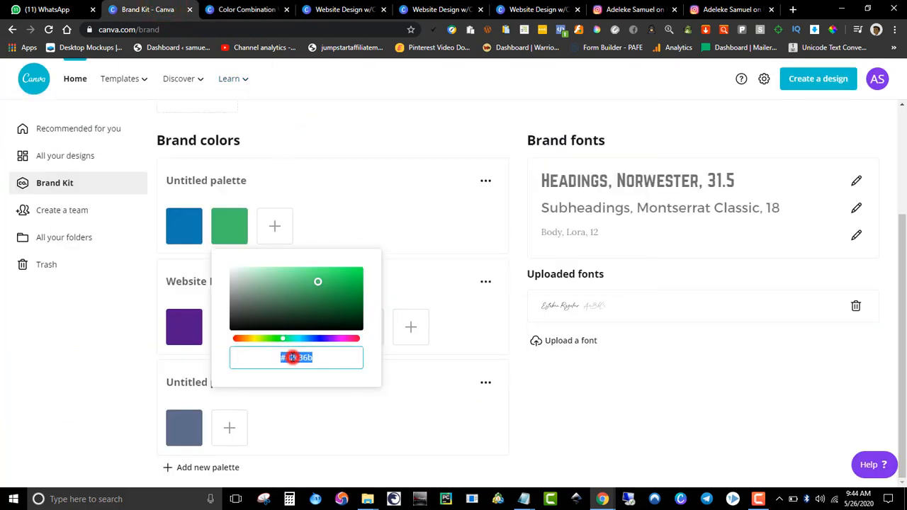
type("#193058")
left_click(339, 238)
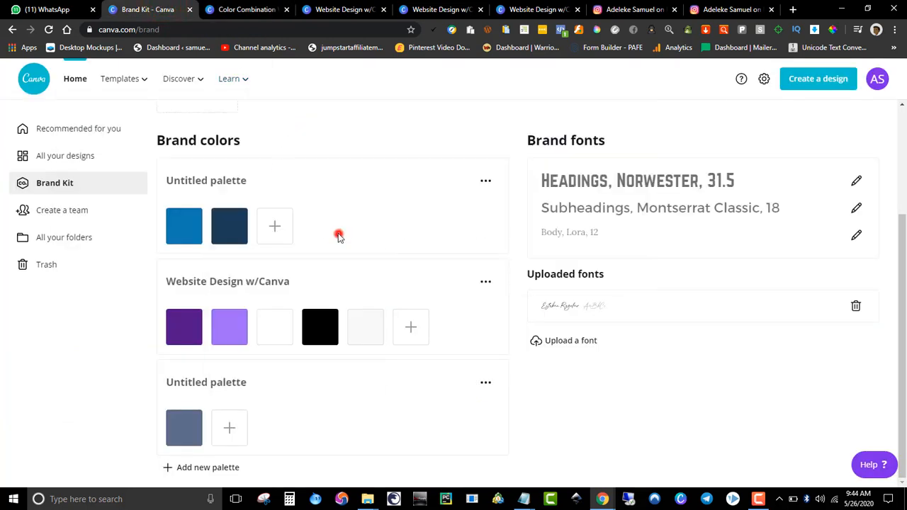
Check which font the main title on the website design's Home page uses
left_click(243, 10)
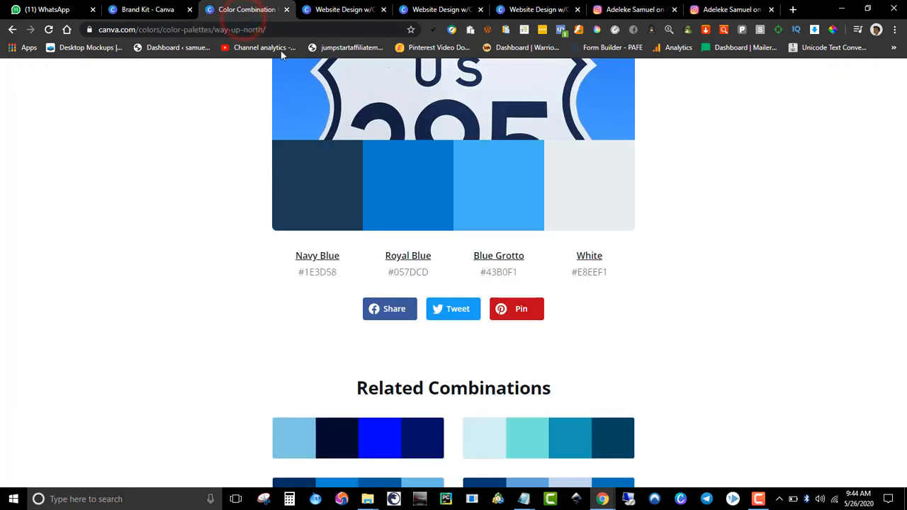
left_click(344, 9)
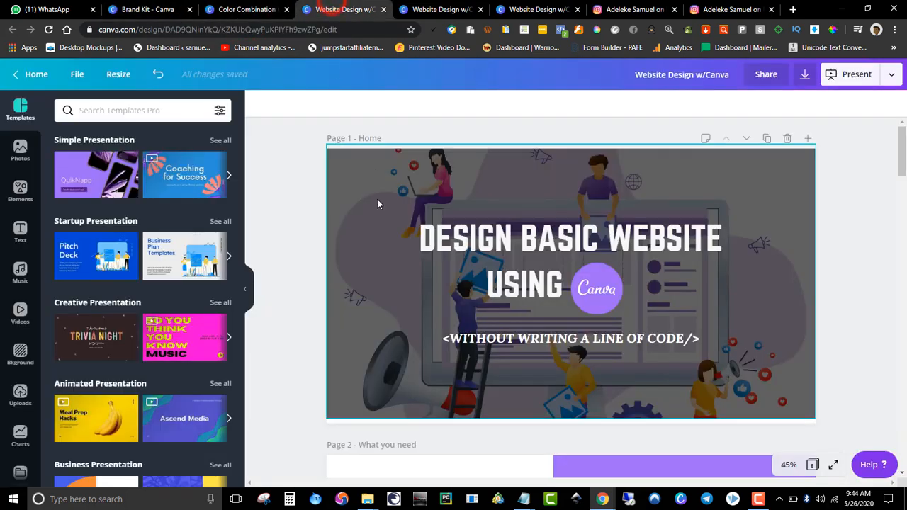
scroll(779, 174, "down", 2)
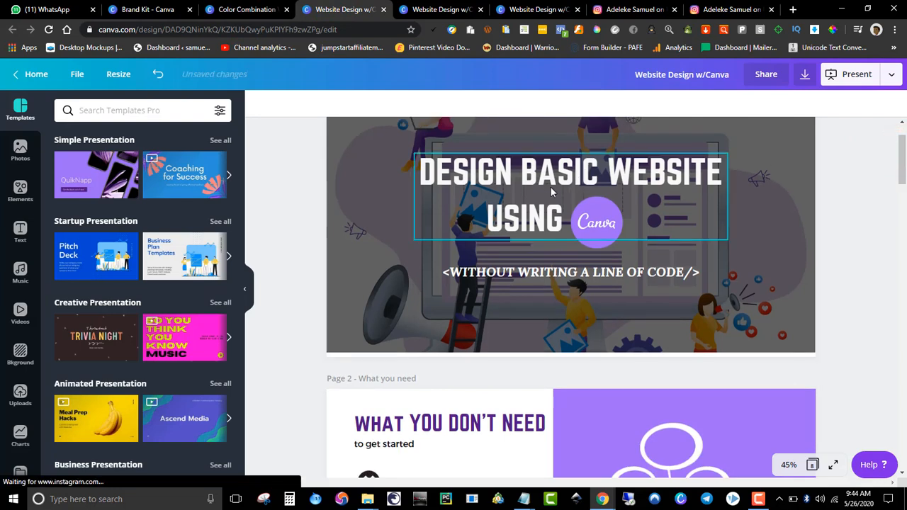
left_click(517, 178)
left_click(846, 196)
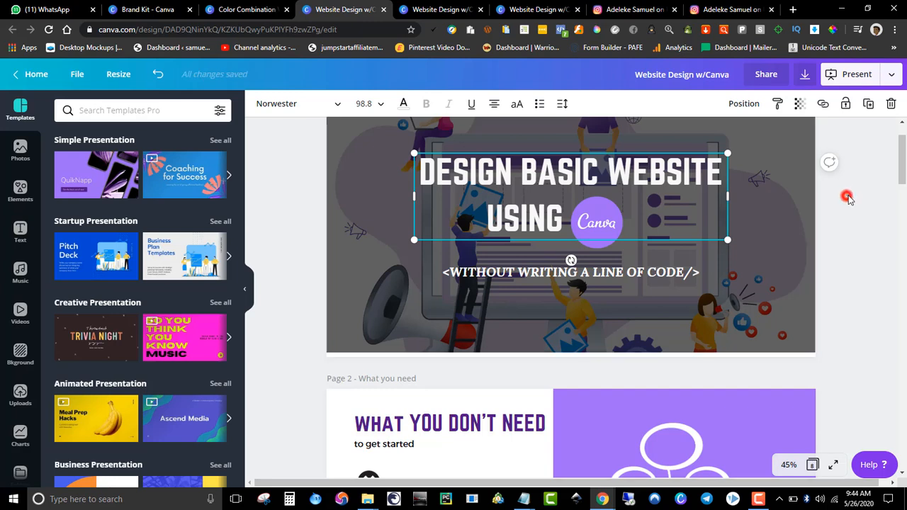
left_click_drag(902, 159, 902, 152)
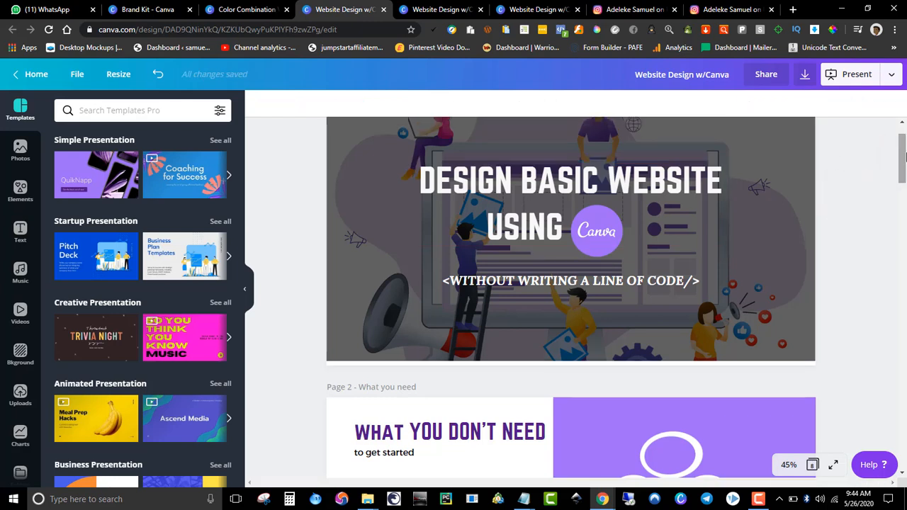
left_click(476, 182)
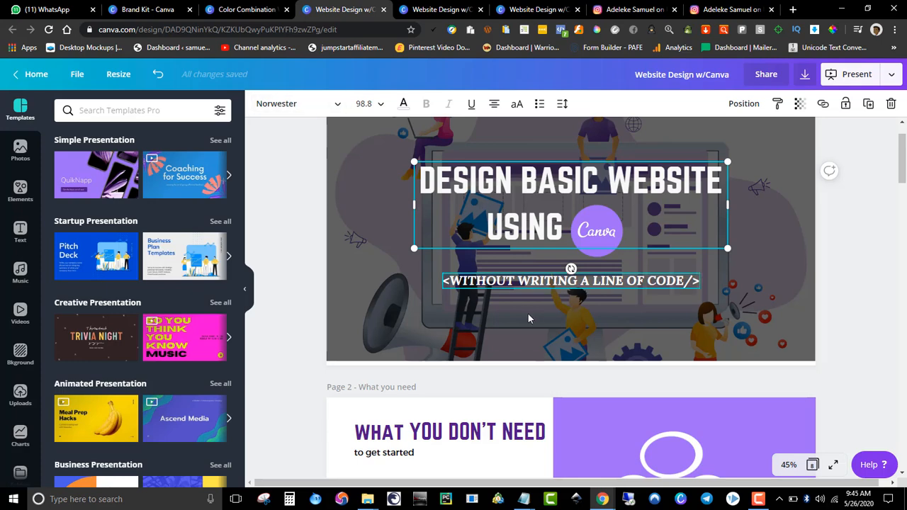
Check the fonts of the "Website hosting" text on page 2 and the embedded Instagram post caption on page 4
left_click_drag(900, 165, 903, 205)
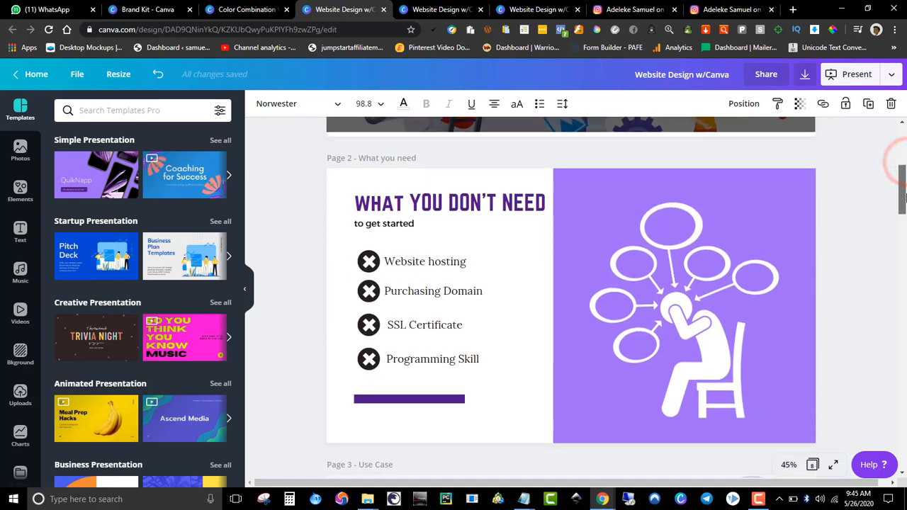
left_click(450, 263)
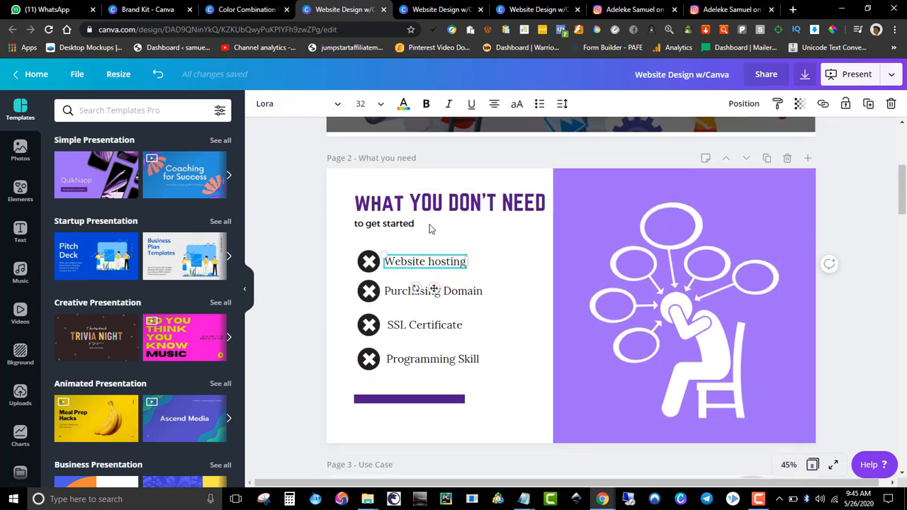
left_click(860, 207)
left_click_drag(902, 202, 906, 279)
left_click(754, 348)
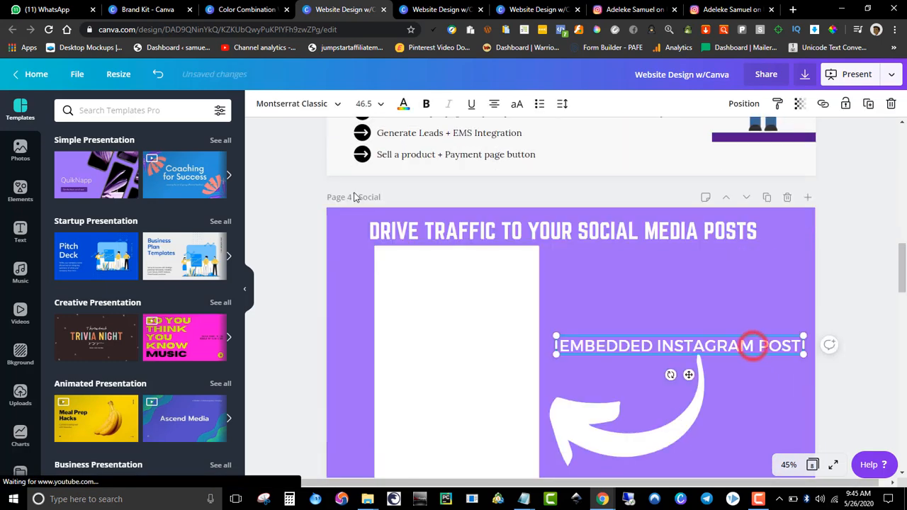
left_click(293, 172)
In the Brand Kit, search the fonts for "lora" and choose Lora as the body font
left_click(153, 7)
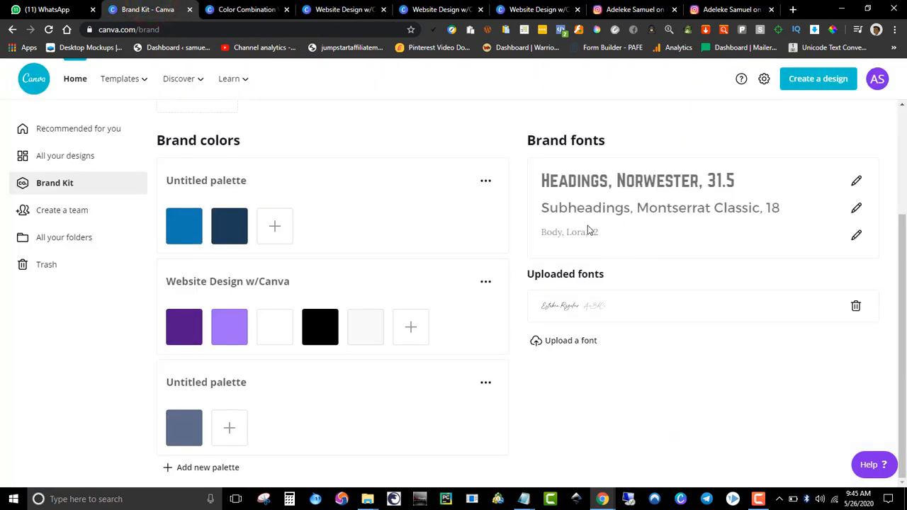
left_click(856, 235)
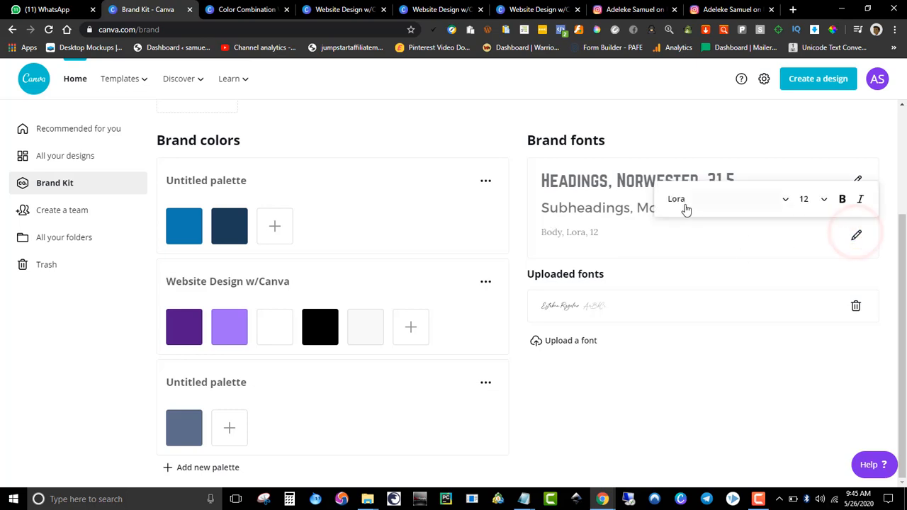
left_click(692, 200)
left_click(677, 245)
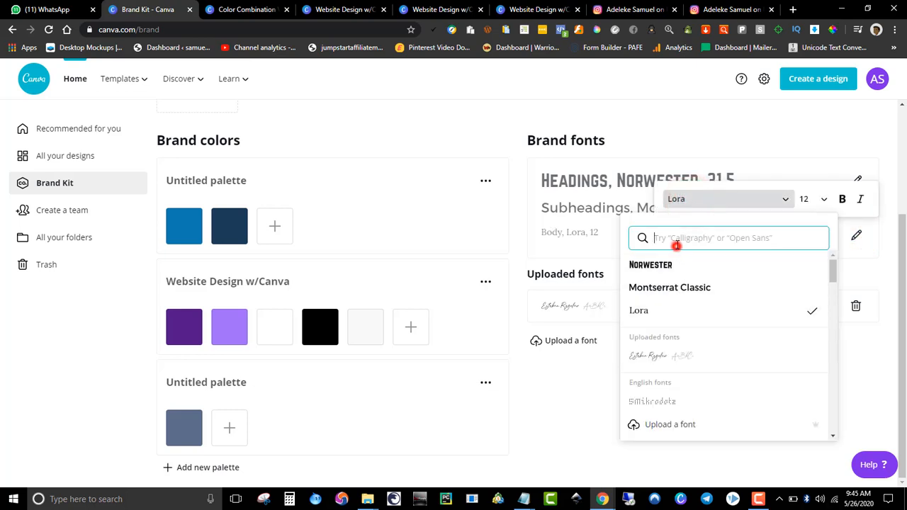
type("lora")
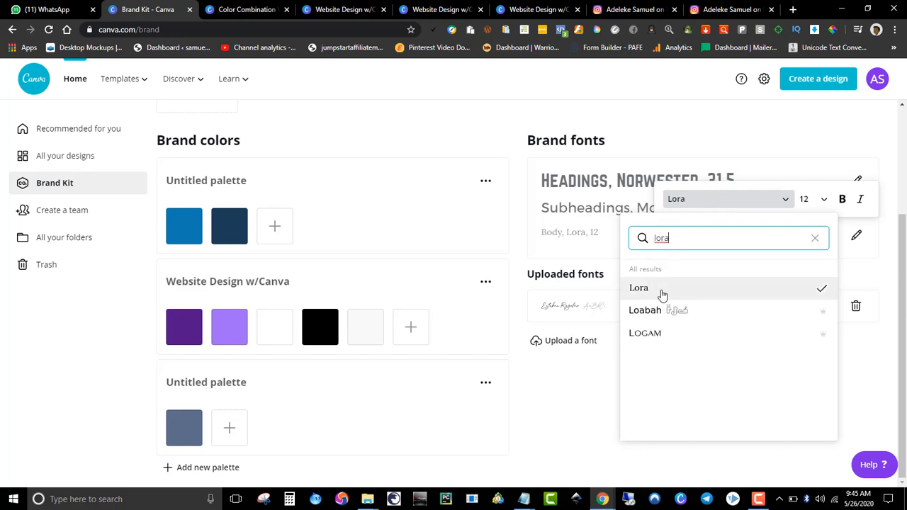
left_click(660, 291)
left_click(797, 160)
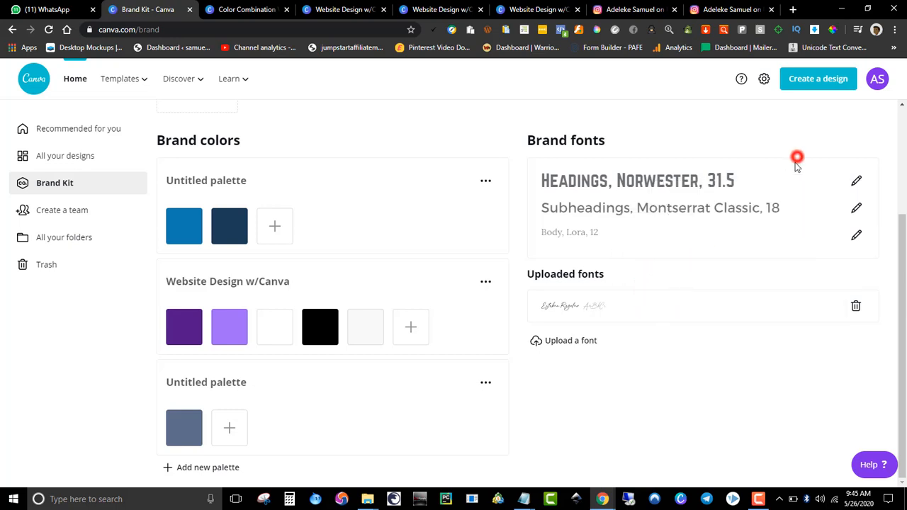
left_click_drag(906, 257, 905, 334)
left_click(355, 133)
scroll(399, 198, "up", 3)
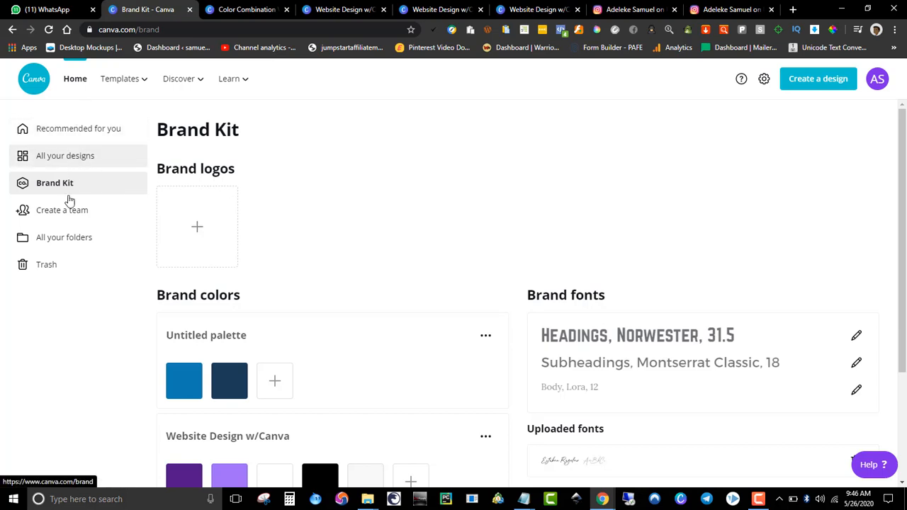
Search Canva's home page for "presentation" and open the Presentation templates
left_click(76, 82)
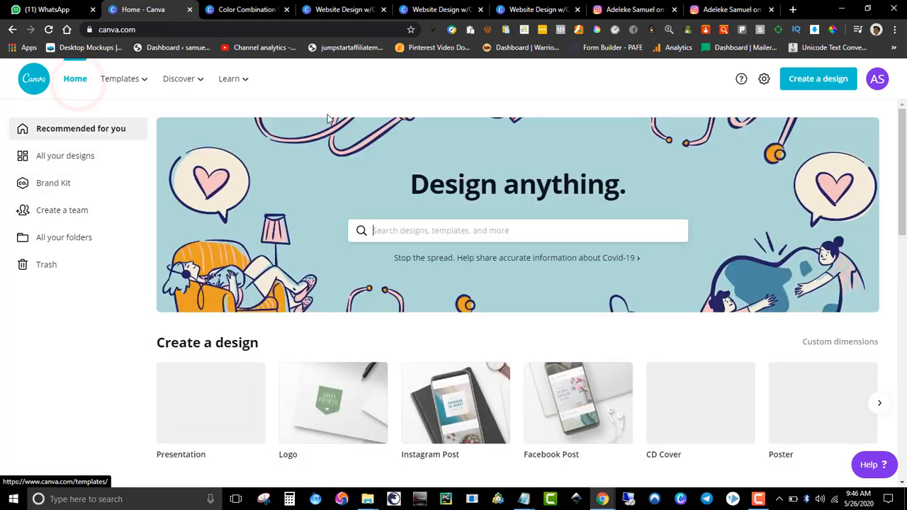
left_click(369, 164)
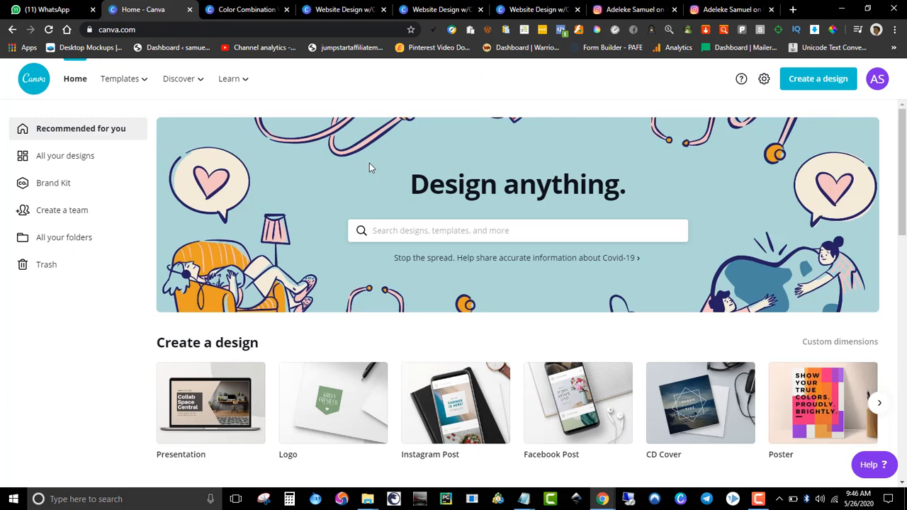
left_click_drag(905, 164, 897, 162)
left_click(557, 231)
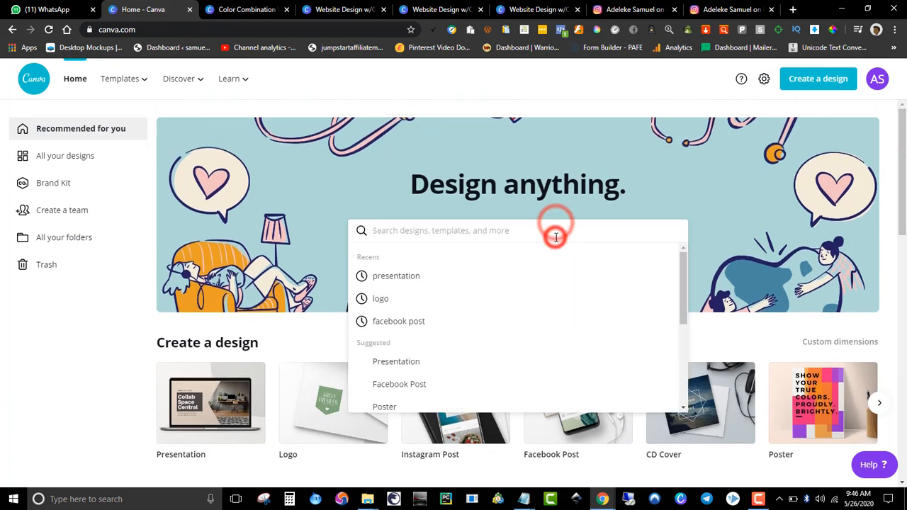
type("presentation")
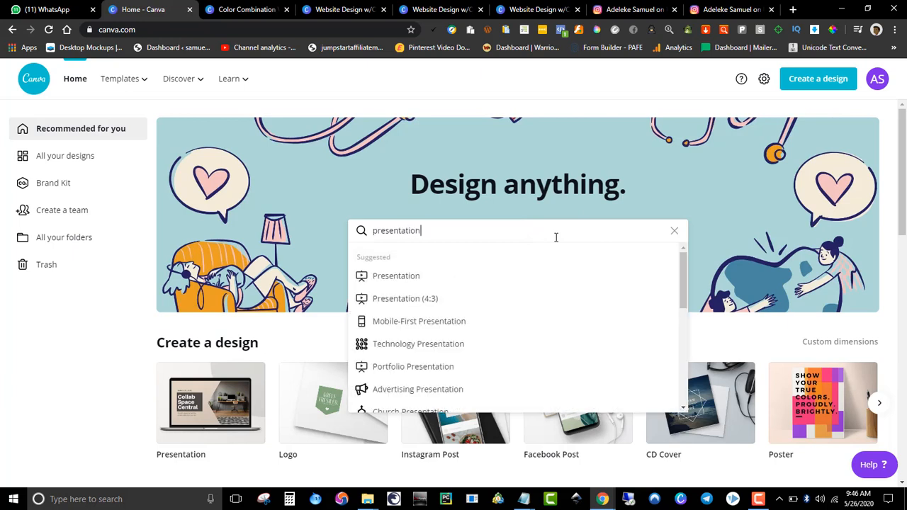
left_click(482, 280)
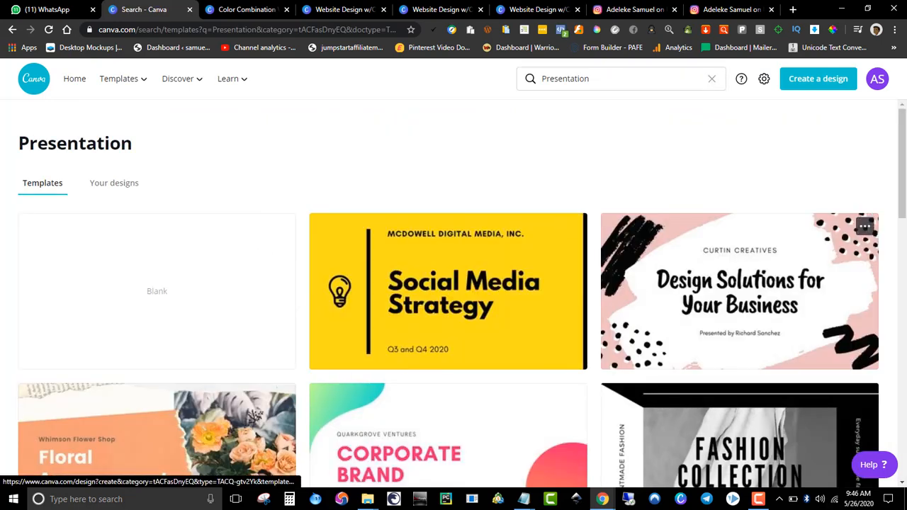
Create a new design from the blank Presentation template
left_click_drag(904, 161, 905, 167)
left_click(132, 291)
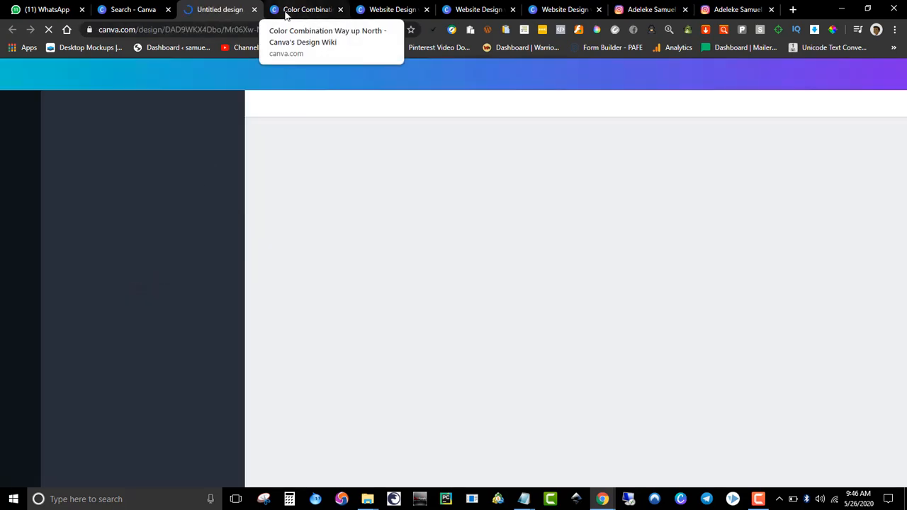
left_click(383, 9)
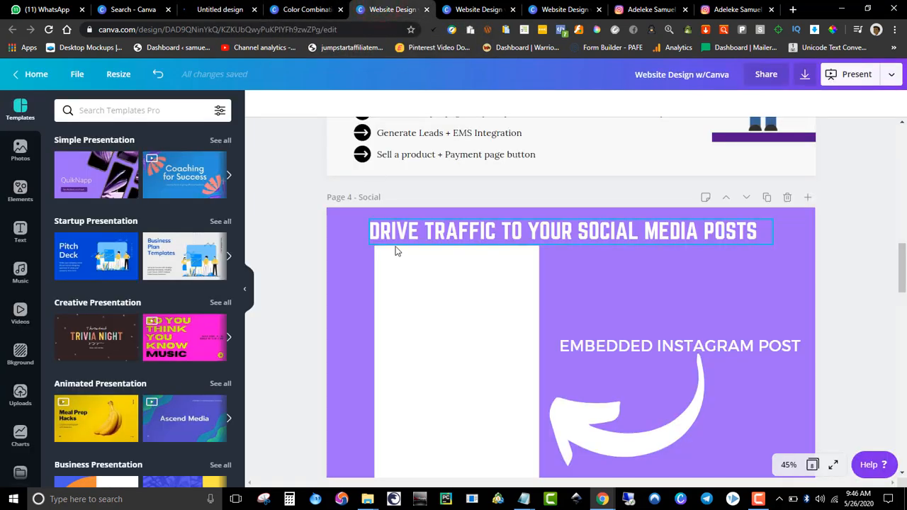
left_click(130, 6)
Replace the Way up North color combination page with Canva's font combinations site, canva.com/font-combinations
left_click(289, 7)
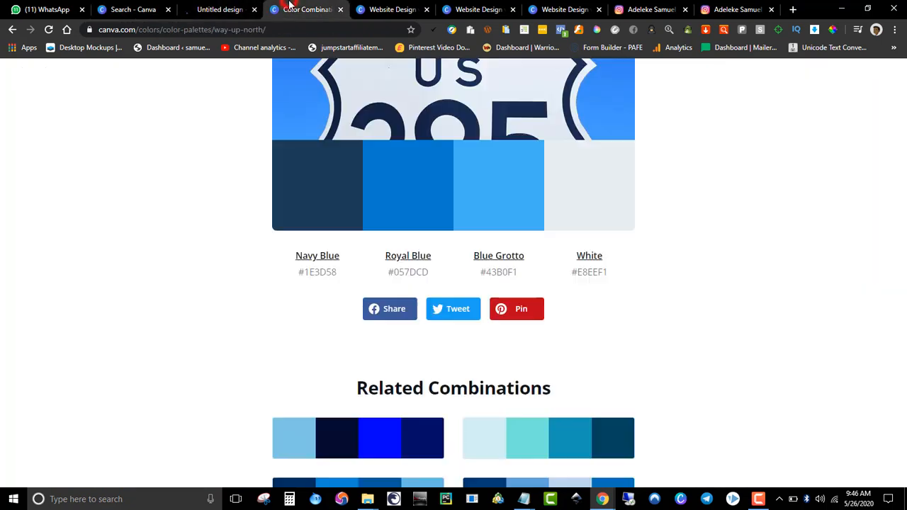
scroll(382, 144, "up", 7)
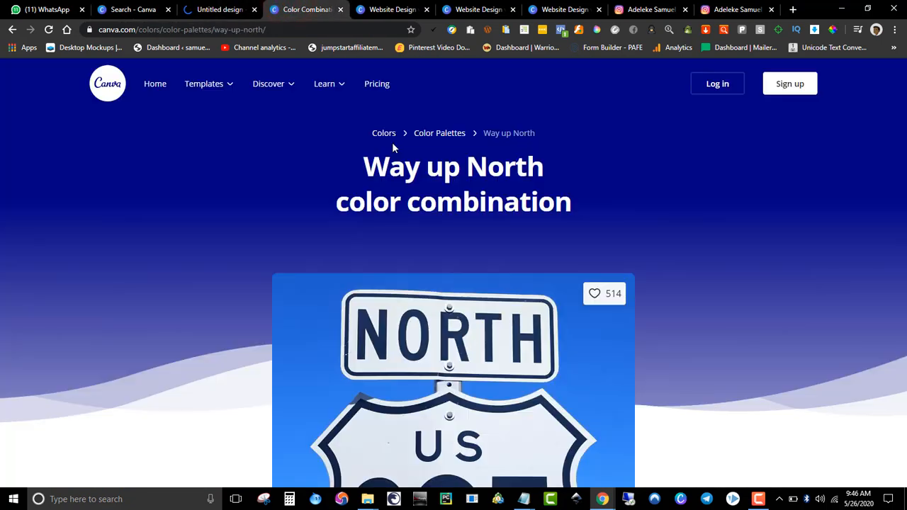
left_click(330, 32)
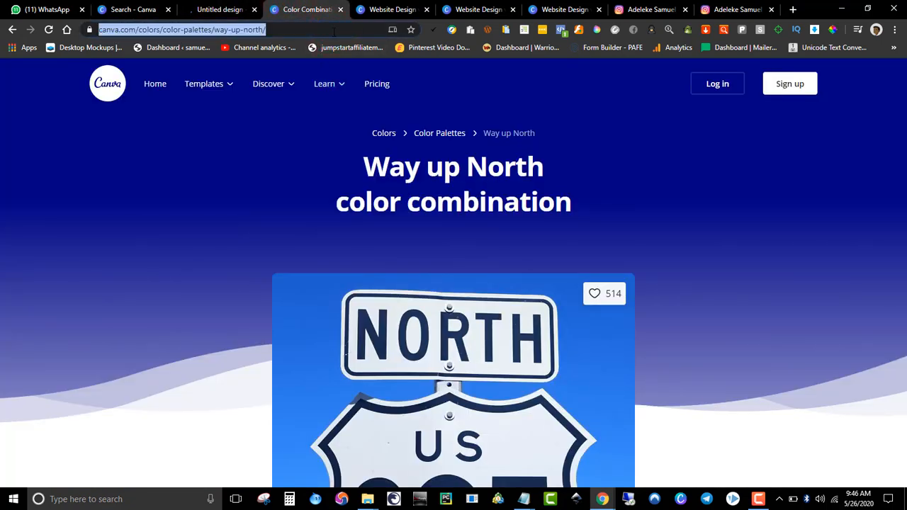
type("canva.com")
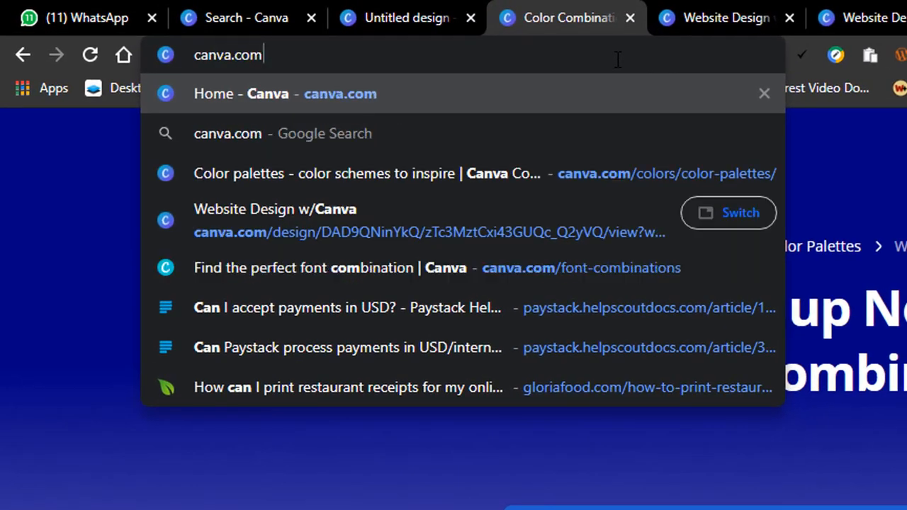
type("/")
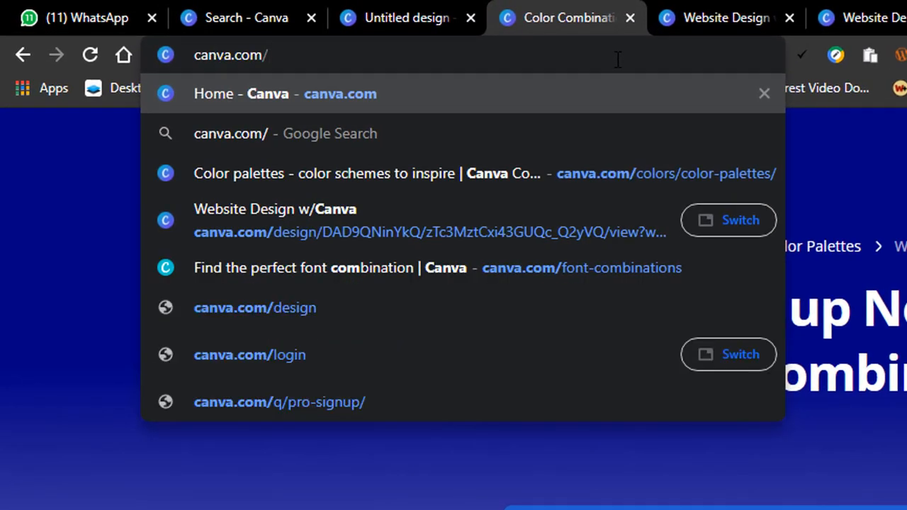
left_click(642, 266)
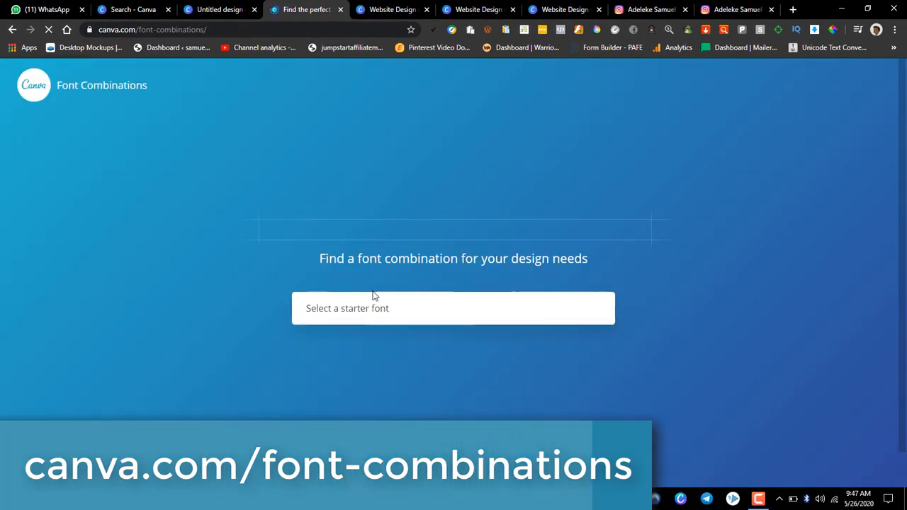
Search the starter fonts for "Droid", choose Droid Serif and view each of its suggested font combinations
left_click(369, 310)
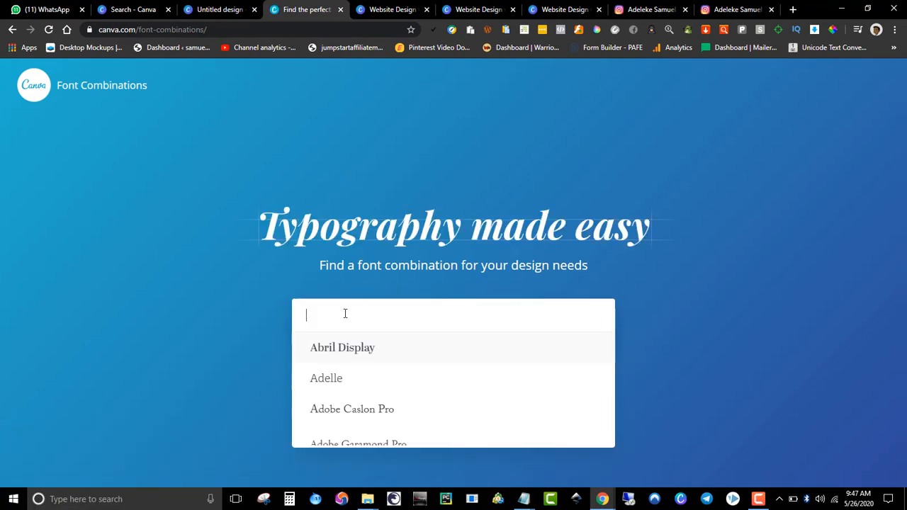
type("Droid")
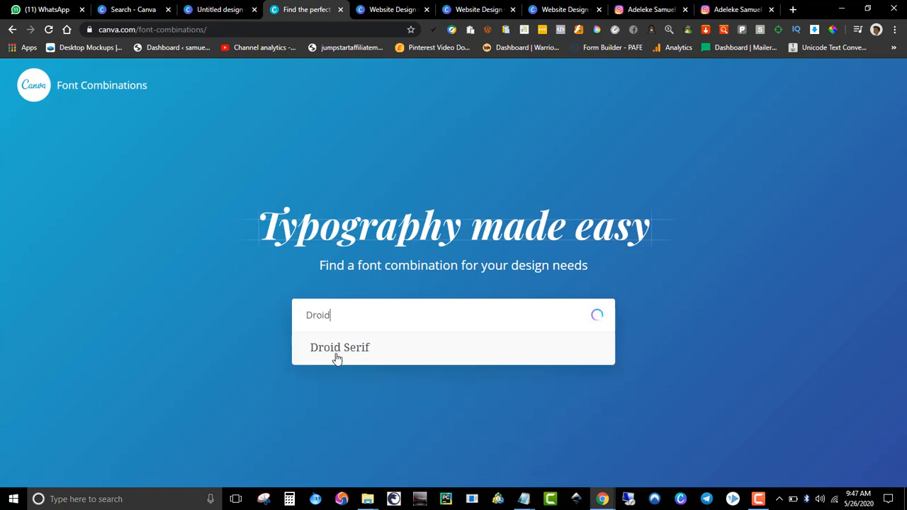
left_click(338, 355)
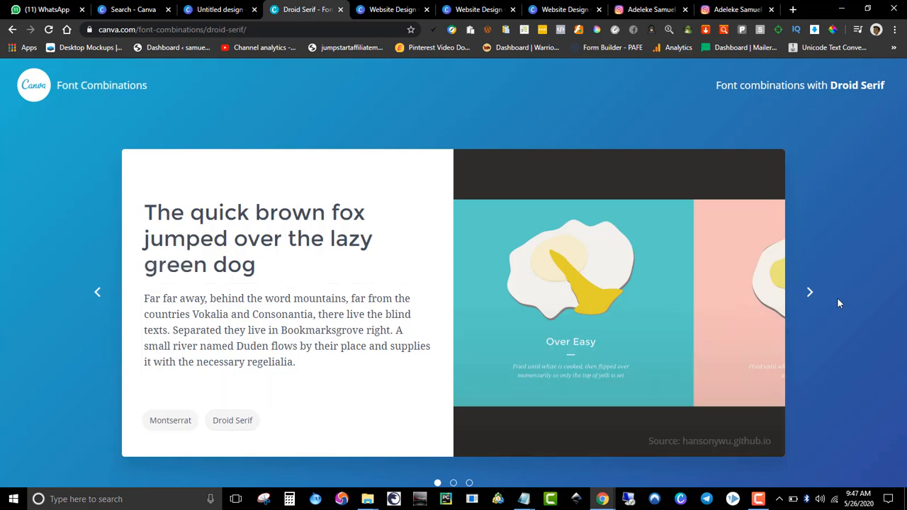
left_click(810, 292)
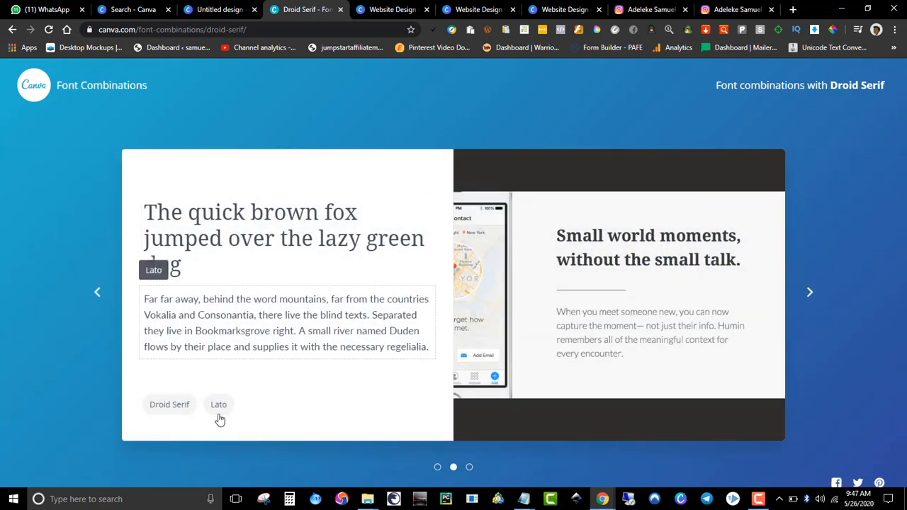
left_click(809, 292)
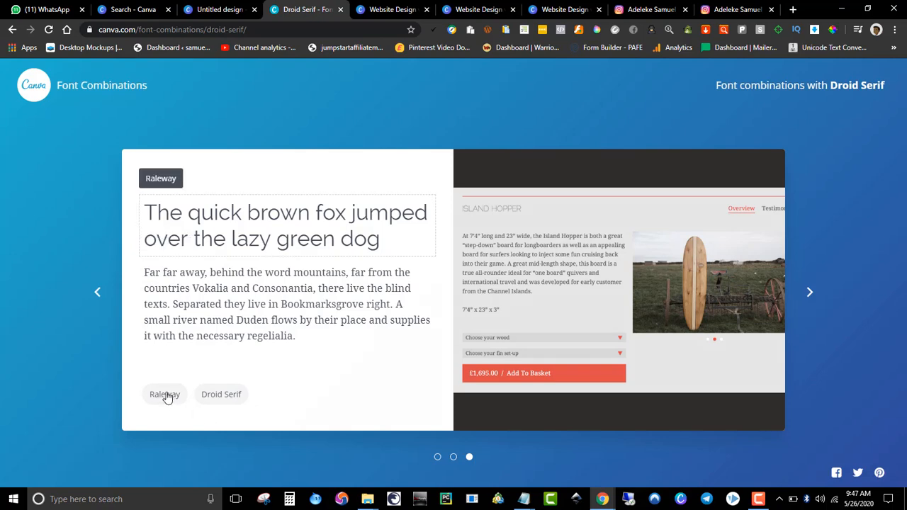
Return to the blank presentation, browse the presentation templates and preview the pages of the QuikNapp template
left_click(200, 9)
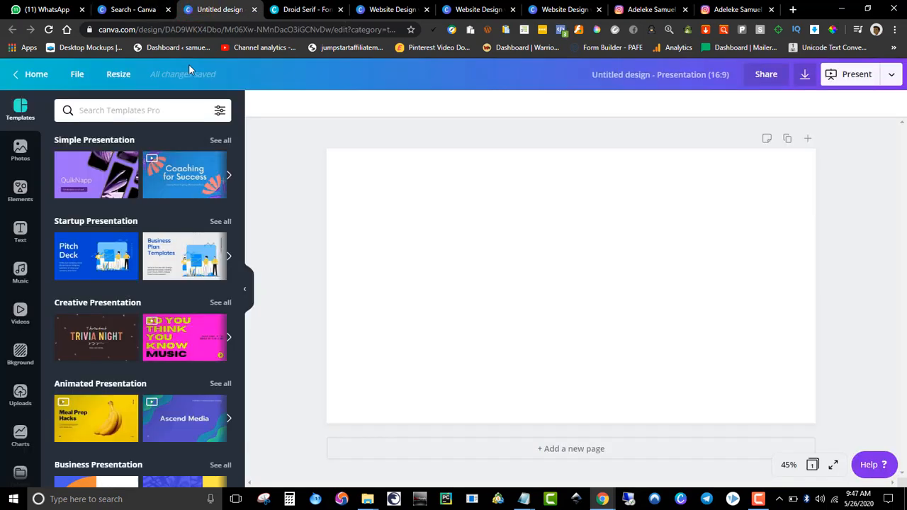
left_click(133, 7)
left_click(195, 10)
scroll(175, 248, "down", 15)
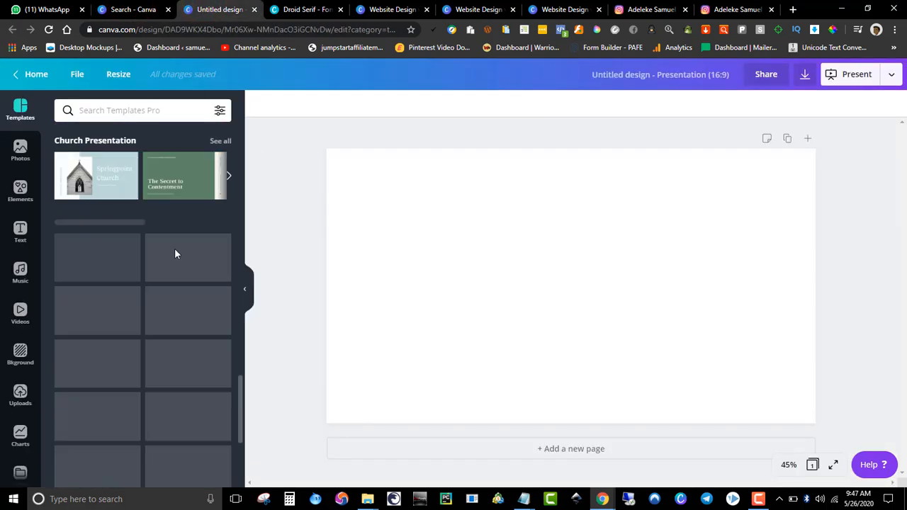
scroll(174, 248, "up", 15)
mouse_move(178, 254)
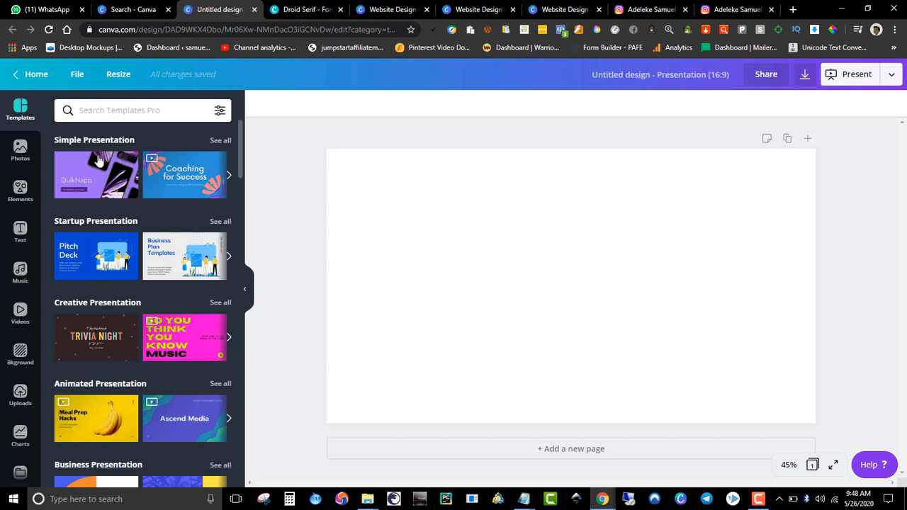
mouse_move(100, 177)
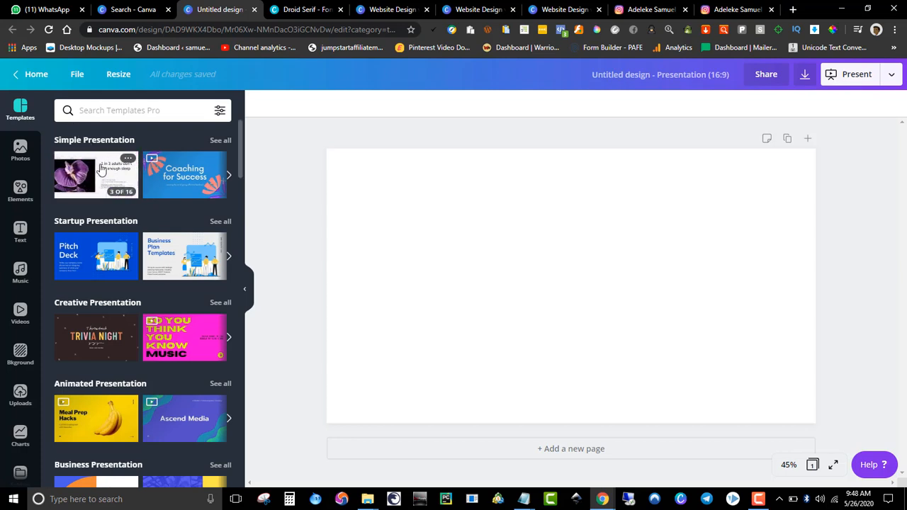
left_click(312, 7)
left_click(219, 9)
mouse_move(110, 183)
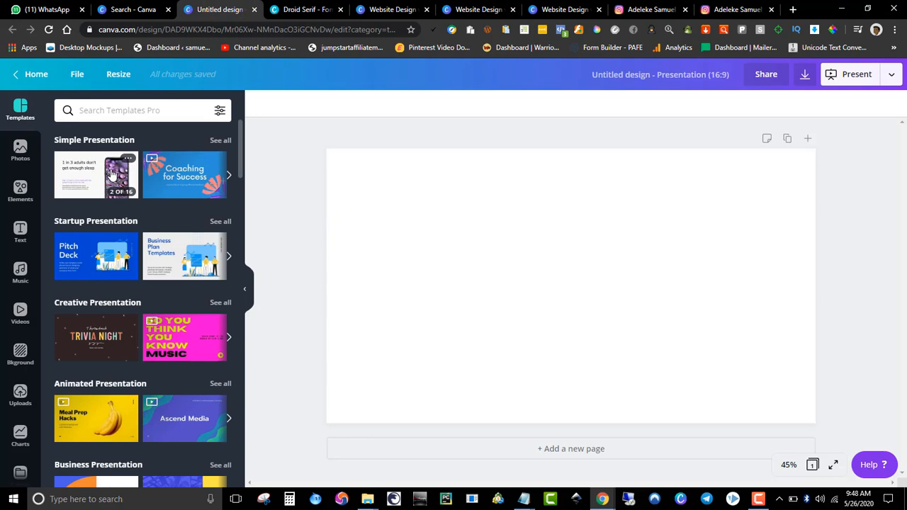
Close the font combinations page and reload the Website Design w/Canva design at its Home page
left_click(330, 9)
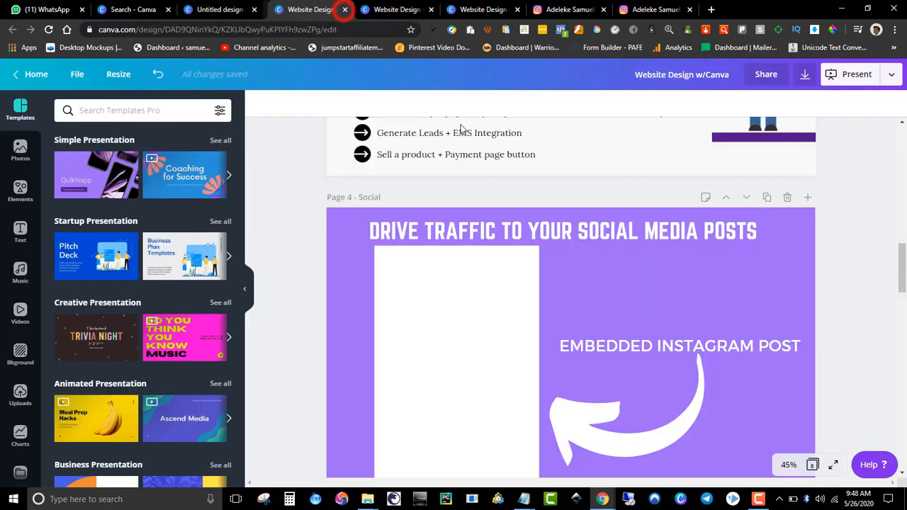
left_click(340, 9)
left_click_drag(906, 264, 891, 124)
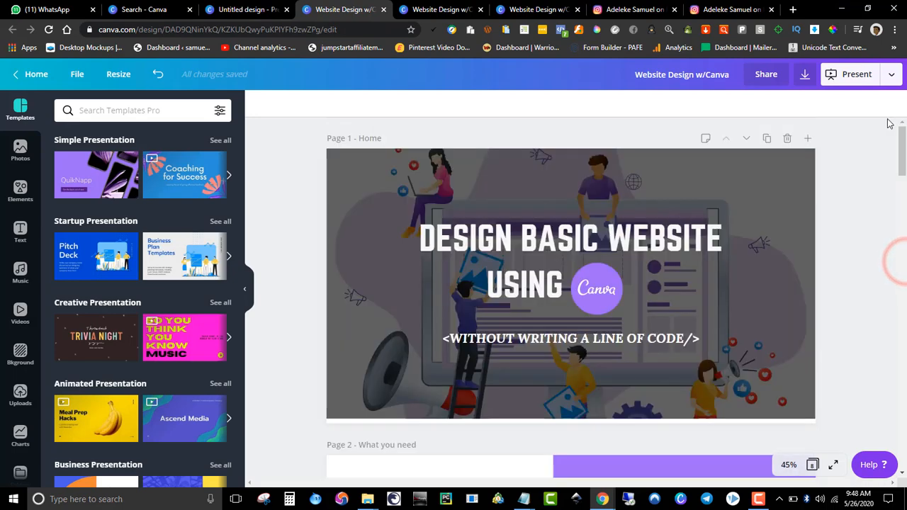
key("F5")
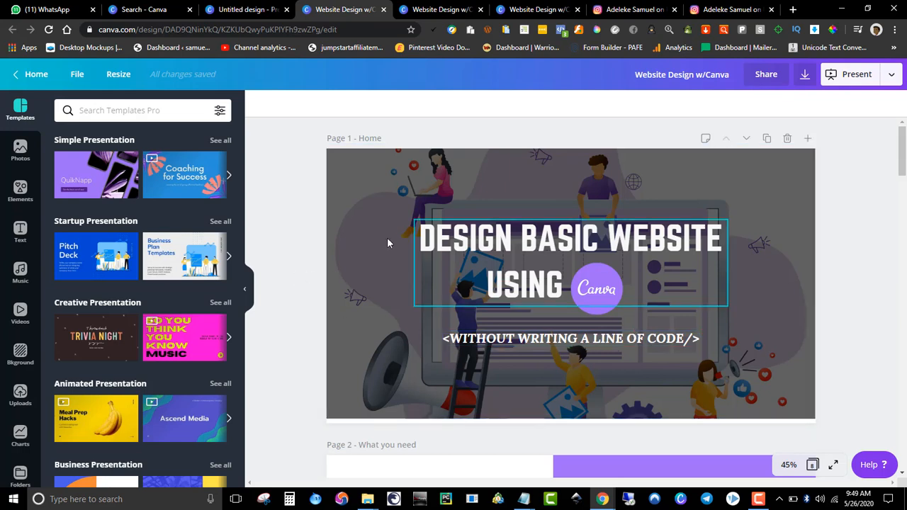
left_click(278, 210)
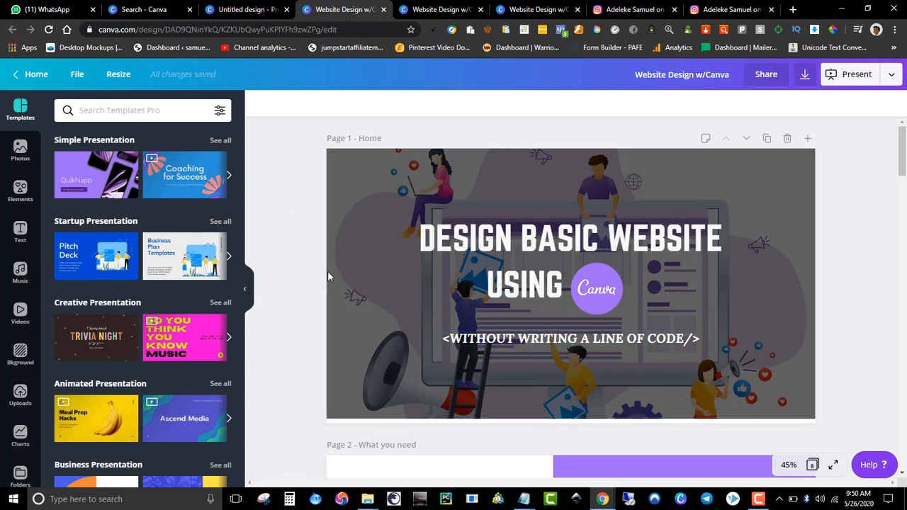
Add a blank page after the "What you need" page and move it up to become page 1
left_click_drag(904, 158, 904, 163)
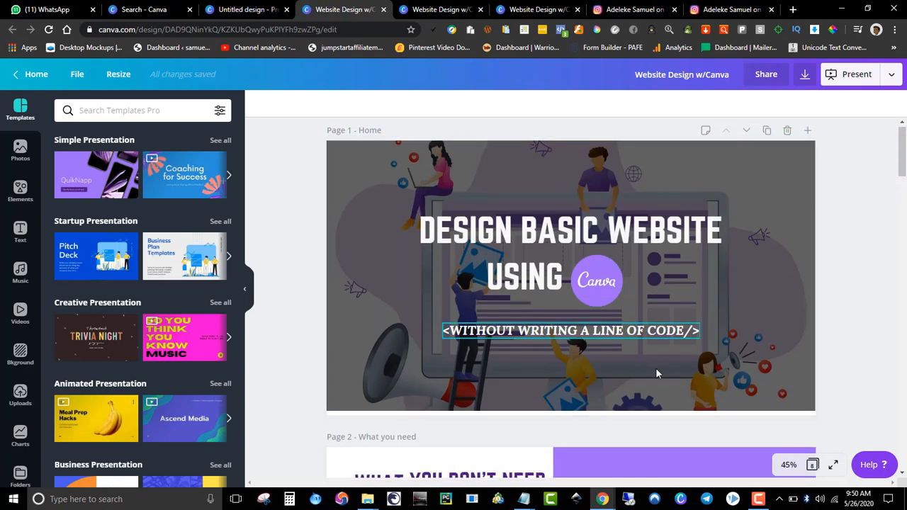
left_click_drag(903, 163, 903, 160)
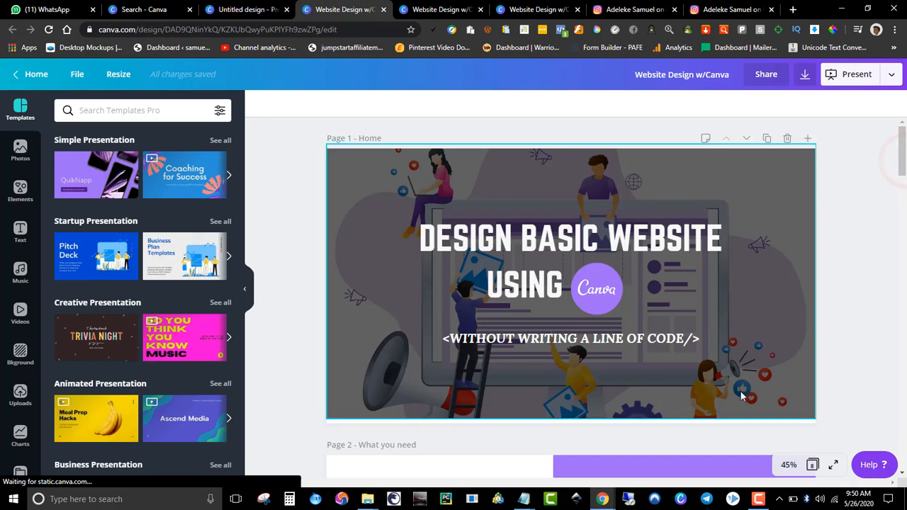
left_click(807, 444)
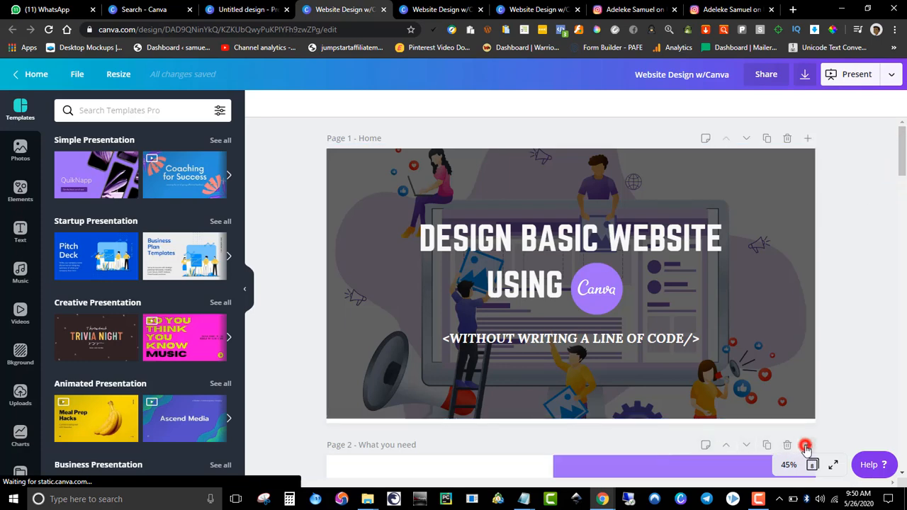
left_click_drag(904, 183, 905, 235)
scroll(778, 303, "up", 9)
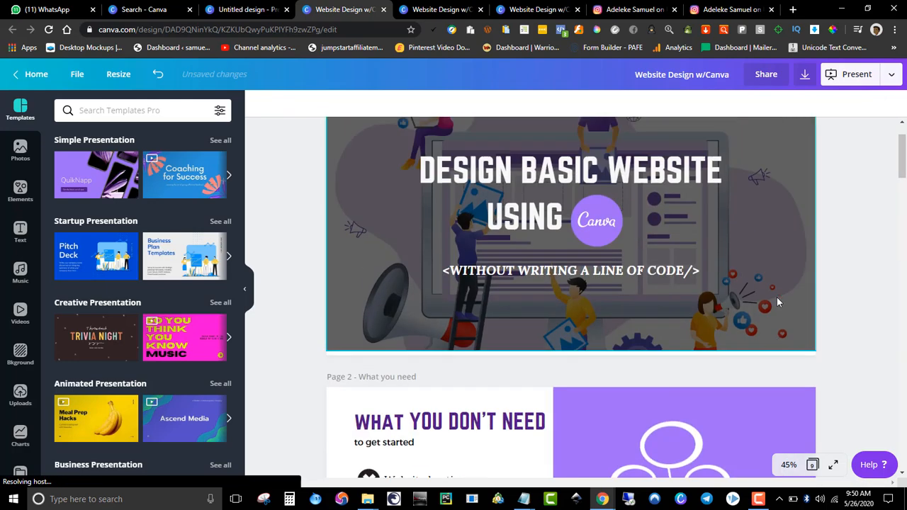
scroll(770, 347, "down", 4)
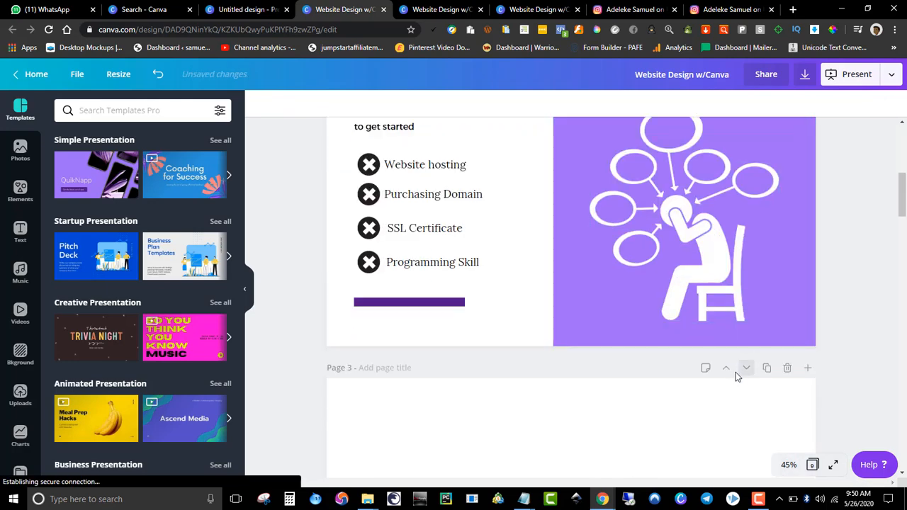
left_click(731, 370)
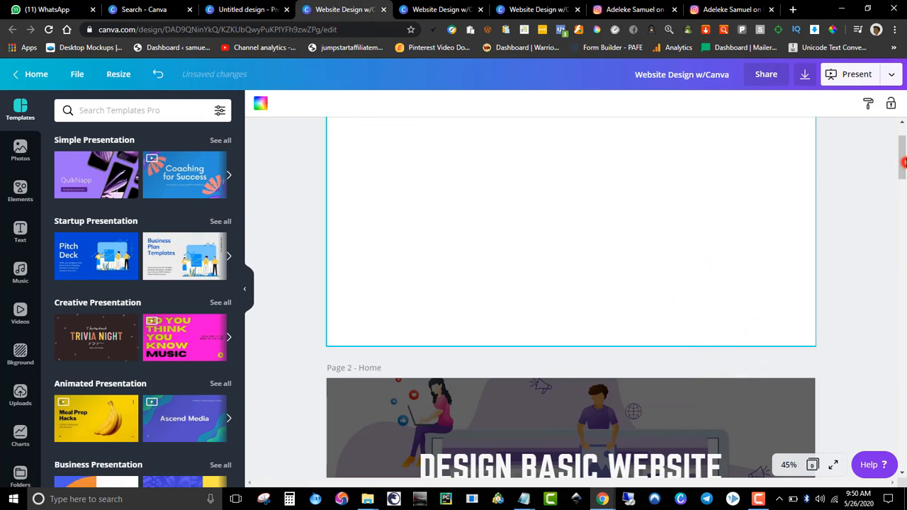
left_click(902, 153)
left_click_drag(906, 152, 906, 141)
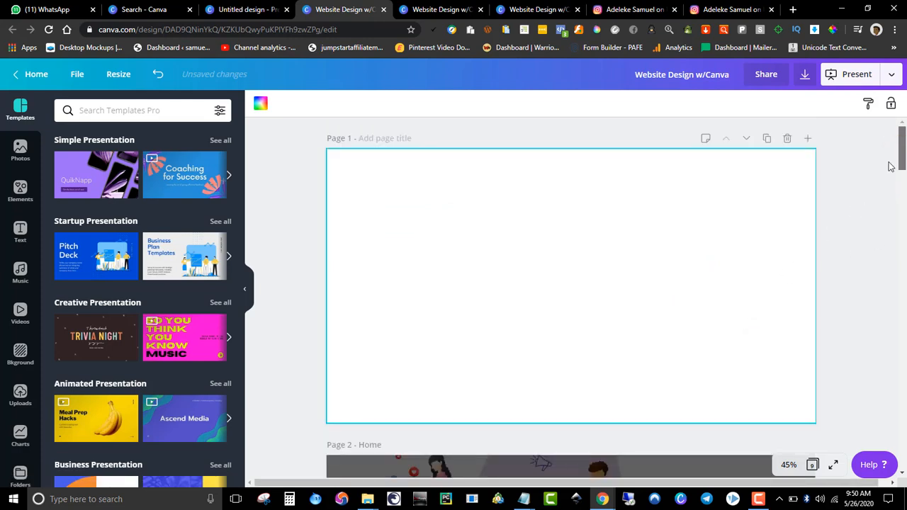
left_click(587, 475)
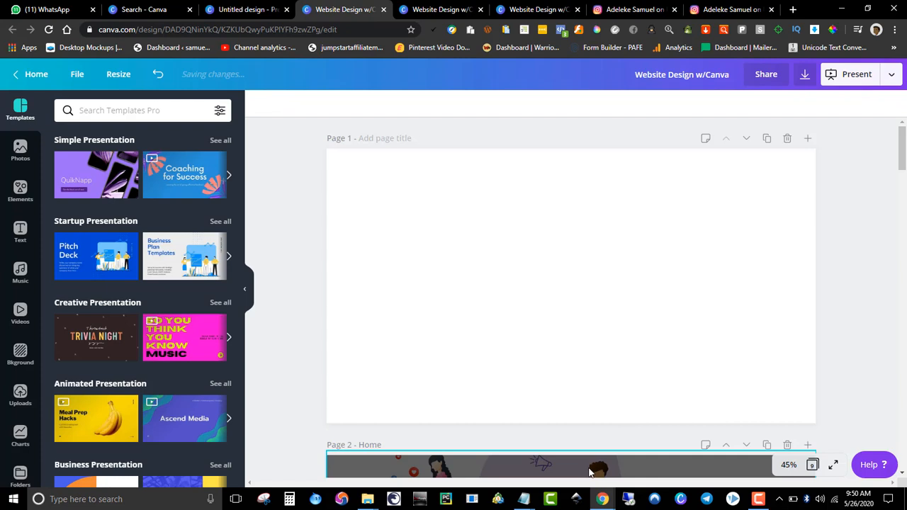
mouse_move(903, 154)
left_mouse_down()
mouse_move(905, 170)
mouse_move(904, 155)
left_mouse_up()
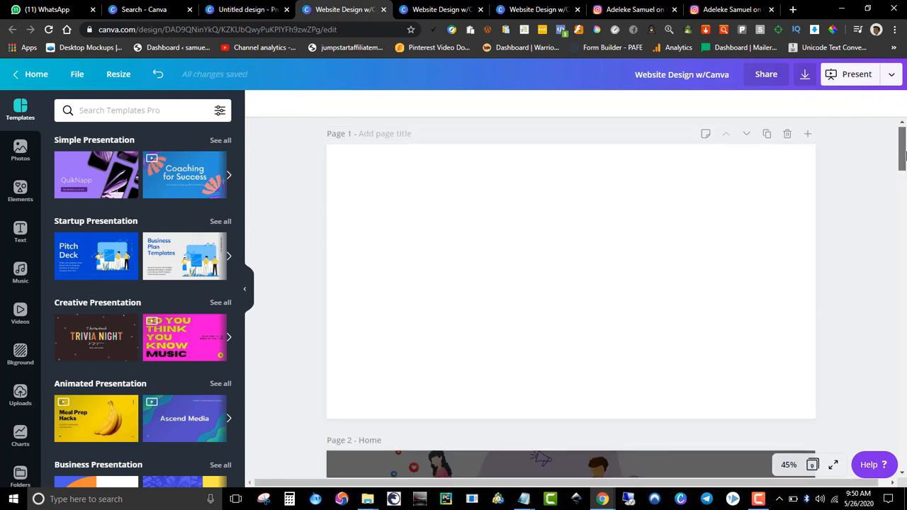
Insert the uploaded illustration of people building a web page on a monitor onto the blank page 1
left_click(10, 398)
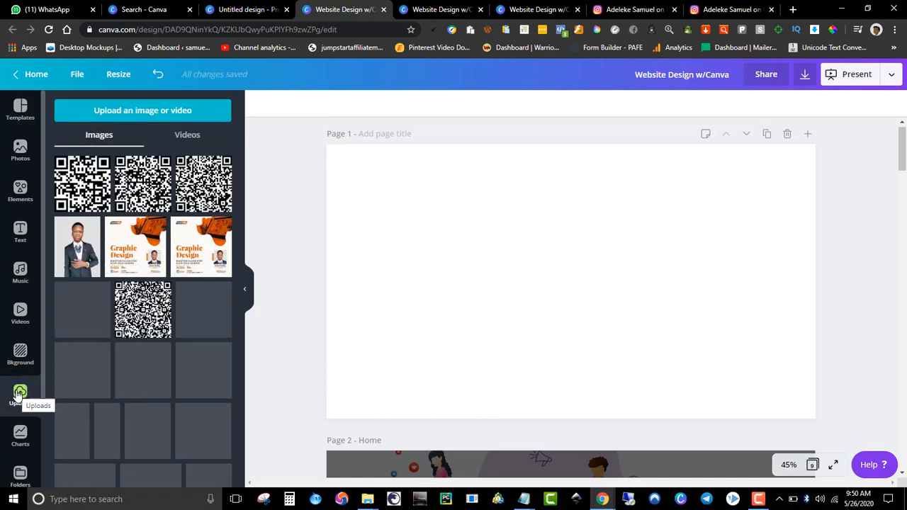
scroll(158, 289, "down", 10)
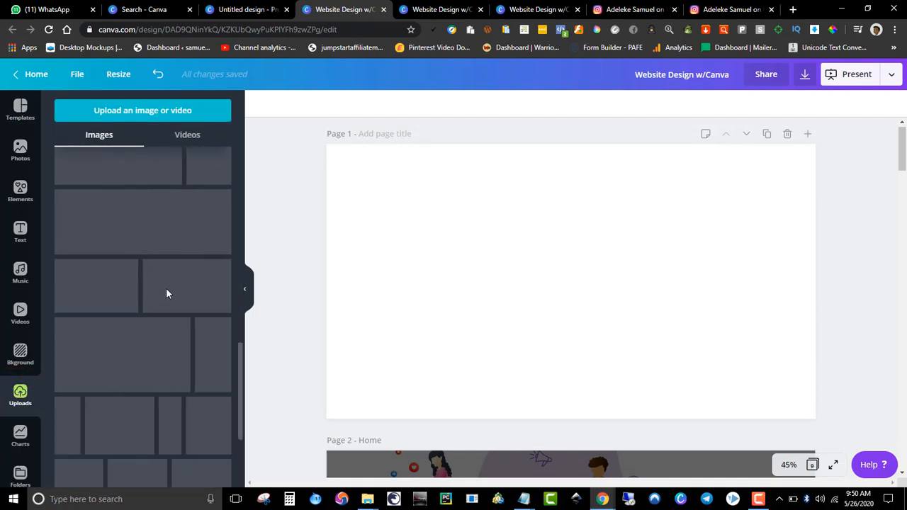
scroll(168, 311, "up", 10)
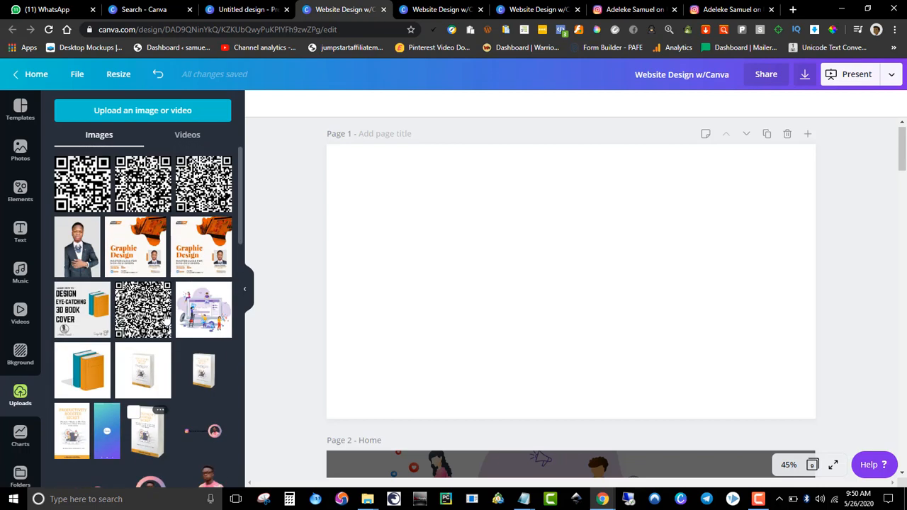
left_click(200, 319)
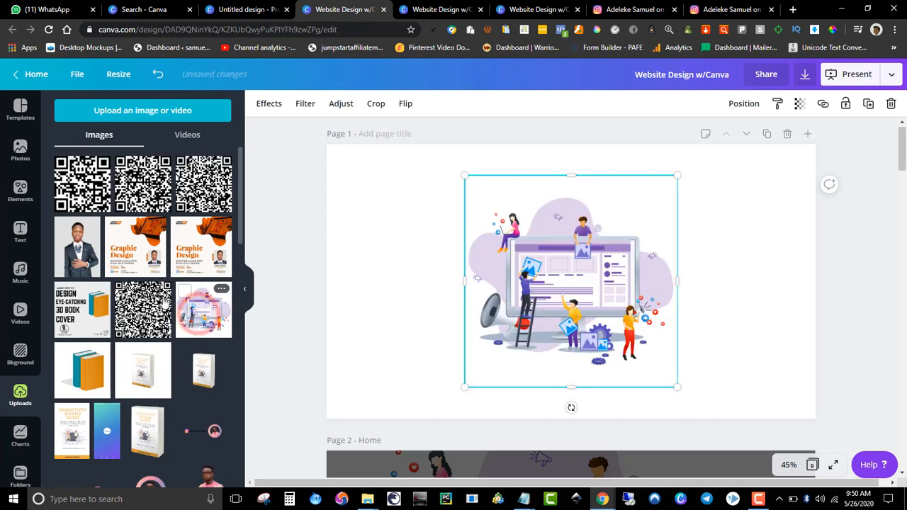
Delete the loose illustration from page 1 and add a single-image grid that fills the whole page
left_click(517, 250)
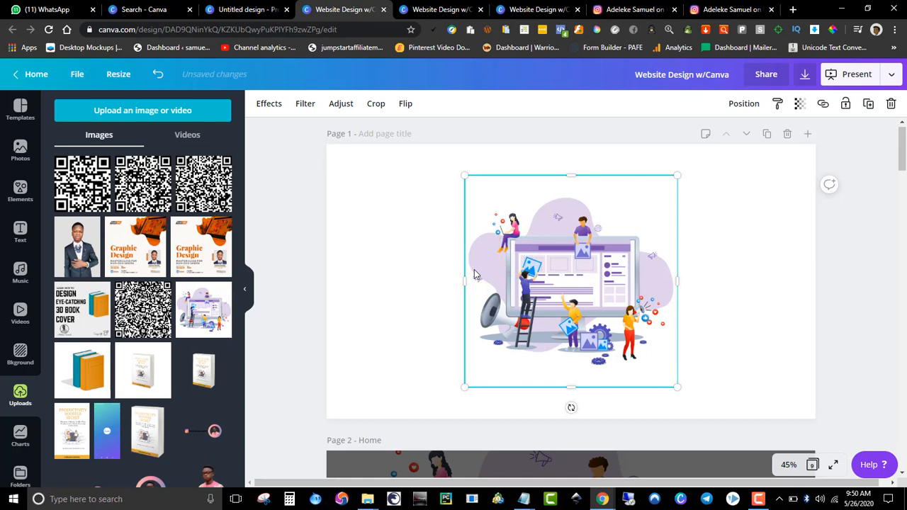
key("Delete")
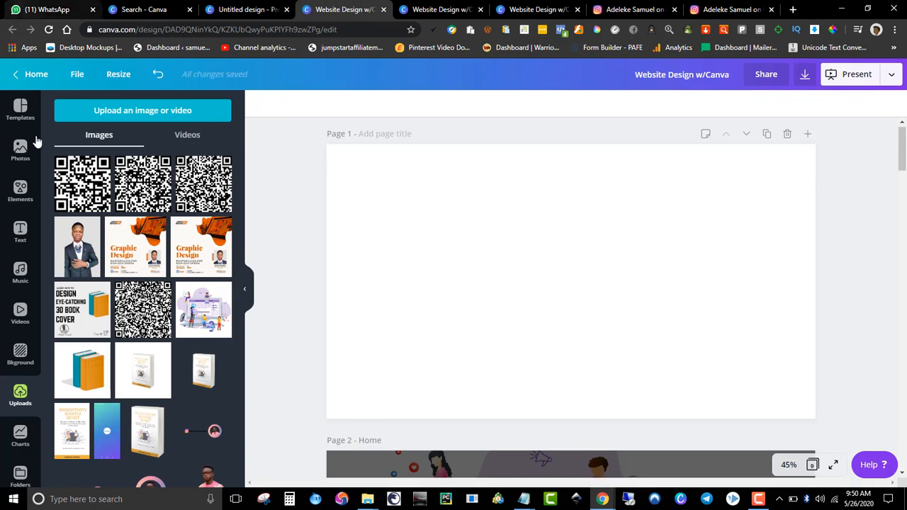
left_click(20, 190)
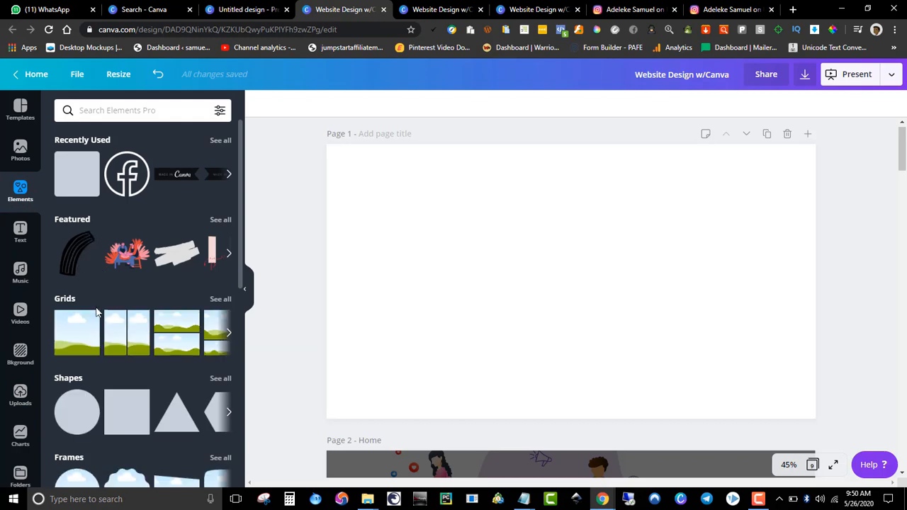
left_click(80, 322)
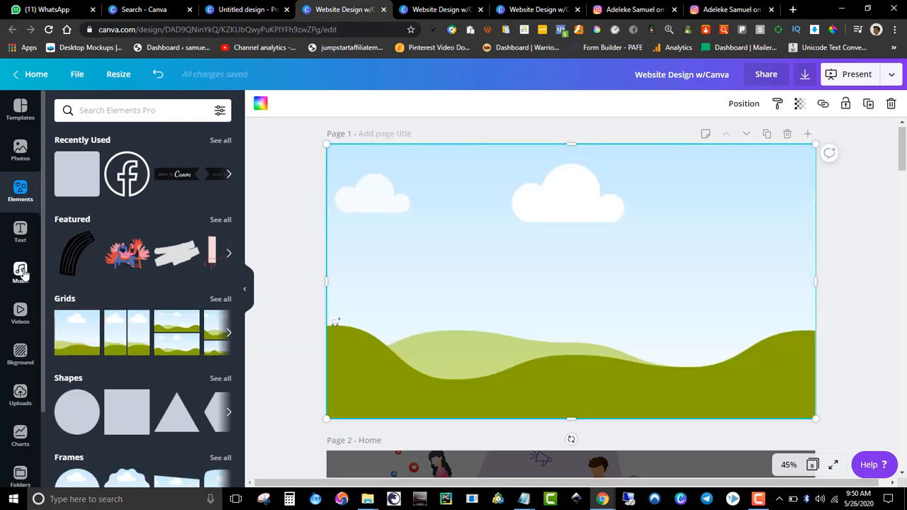
Fill the page 1 grid with the uploaded illustration of people building a web page on a monitor
left_click(20, 399)
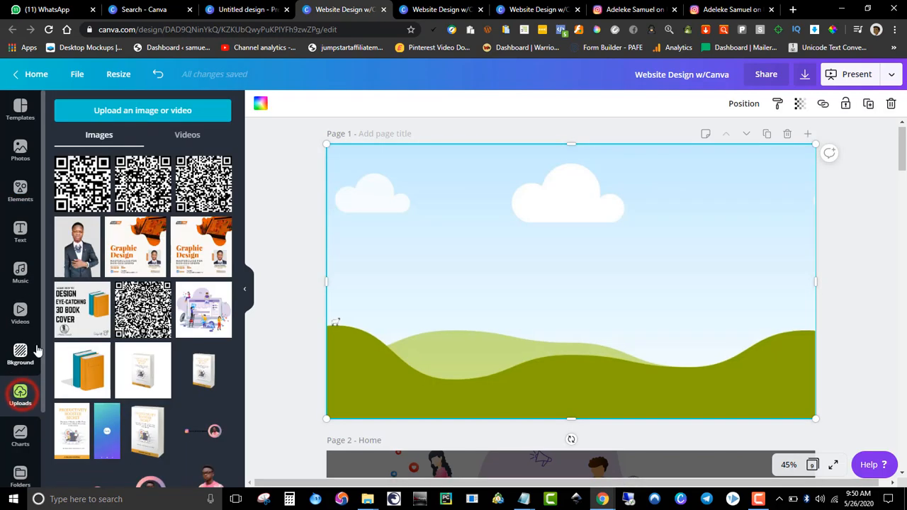
left_click(191, 309)
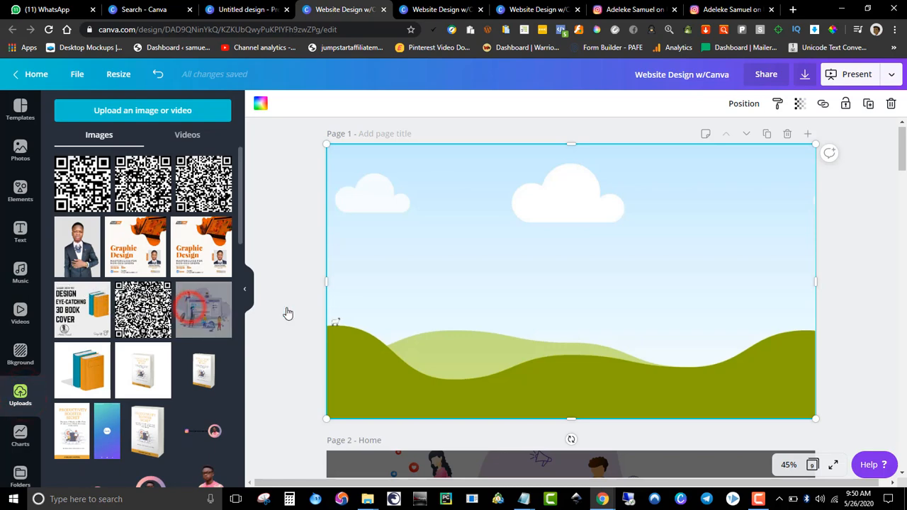
left_click_drag(205, 301, 418, 306)
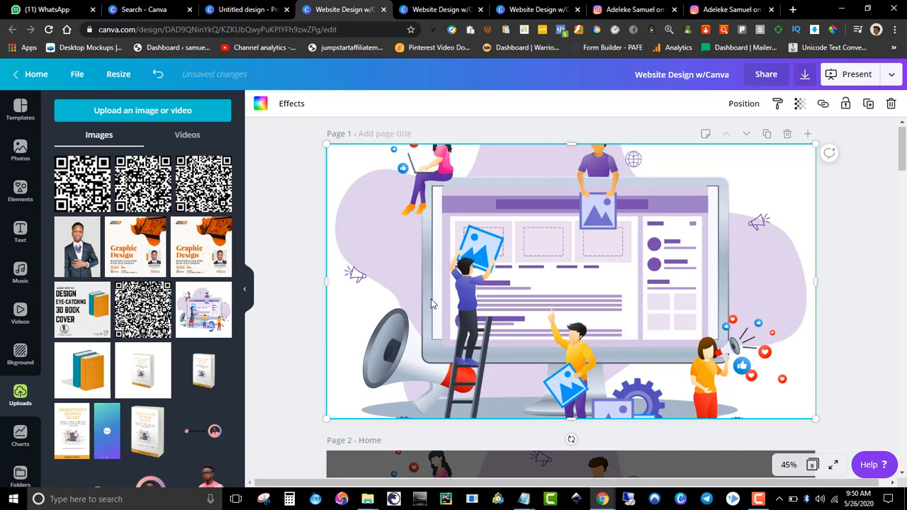
Crop the illustration in the page 1 grid, moving it down so the people at the upper edge are fully included
left_click(594, 224)
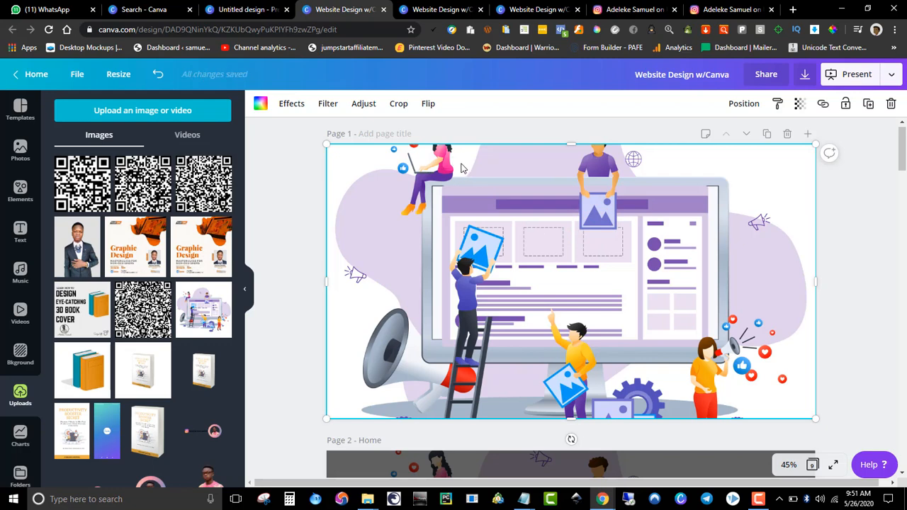
left_click(397, 104)
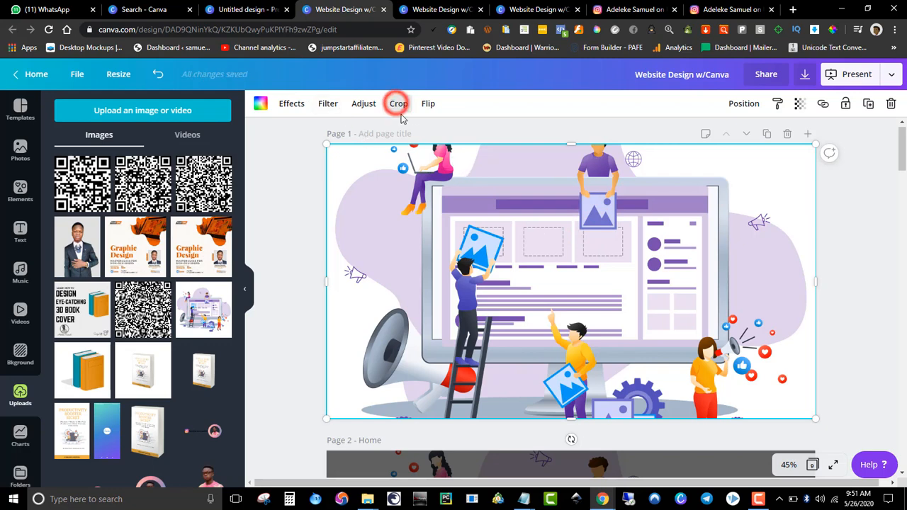
left_click_drag(523, 211, 538, 247)
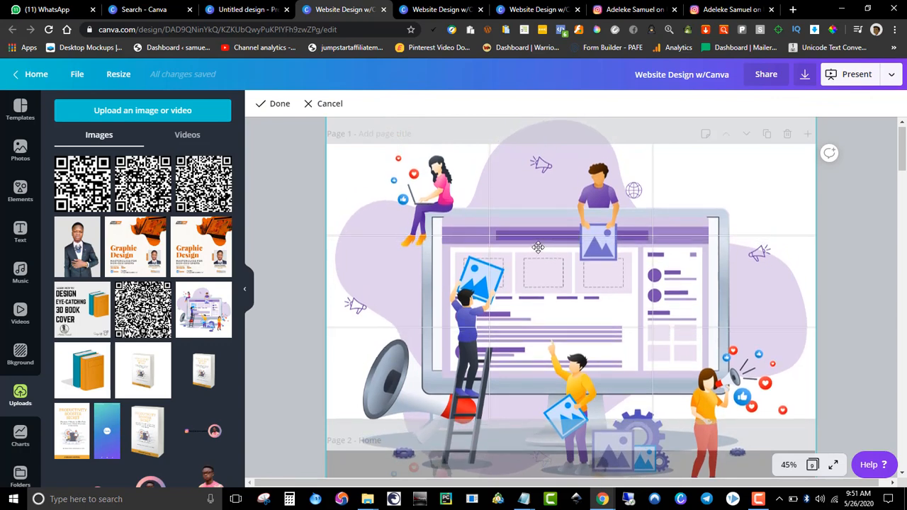
left_click(271, 105)
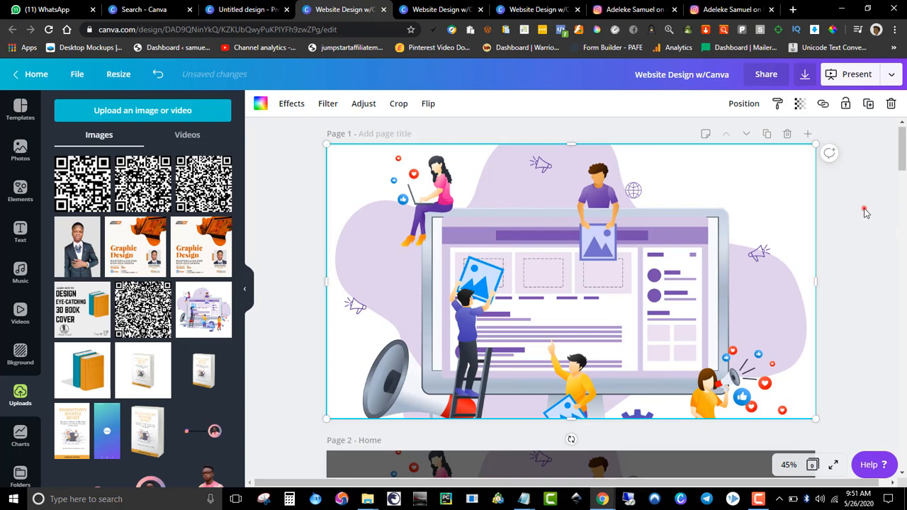
left_click(865, 212)
left_click_drag(902, 152, 904, 178)
scroll(771, 306, "down", 1)
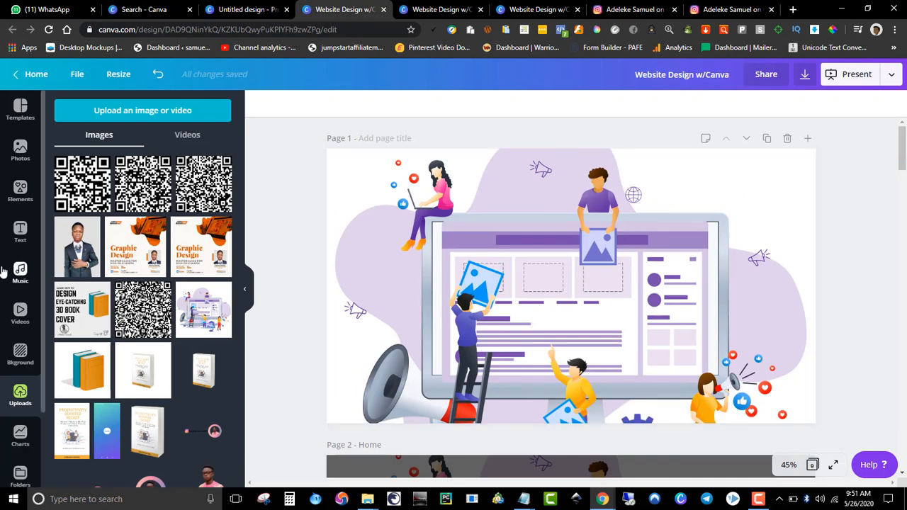
Cover page 1 with a second single-image grid and colour it dark purple from the Website Design w/Canva palette
left_click(9, 200)
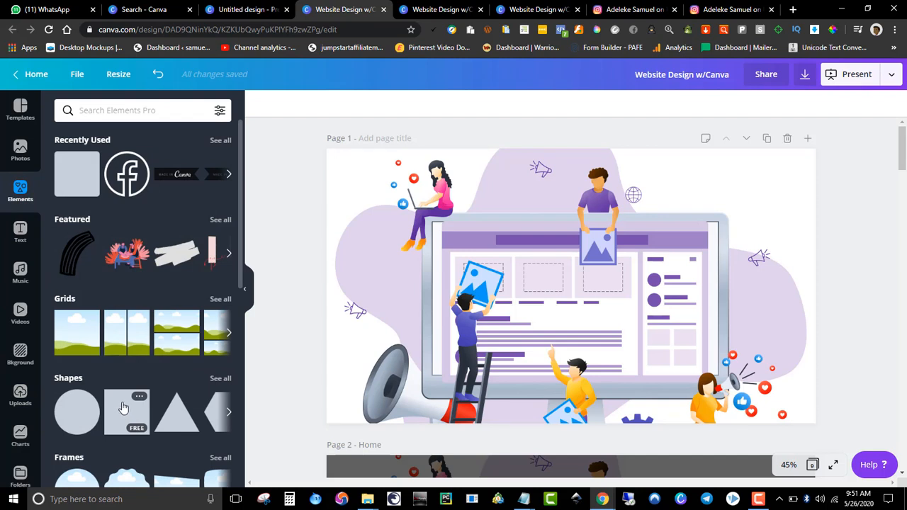
left_click(80, 345)
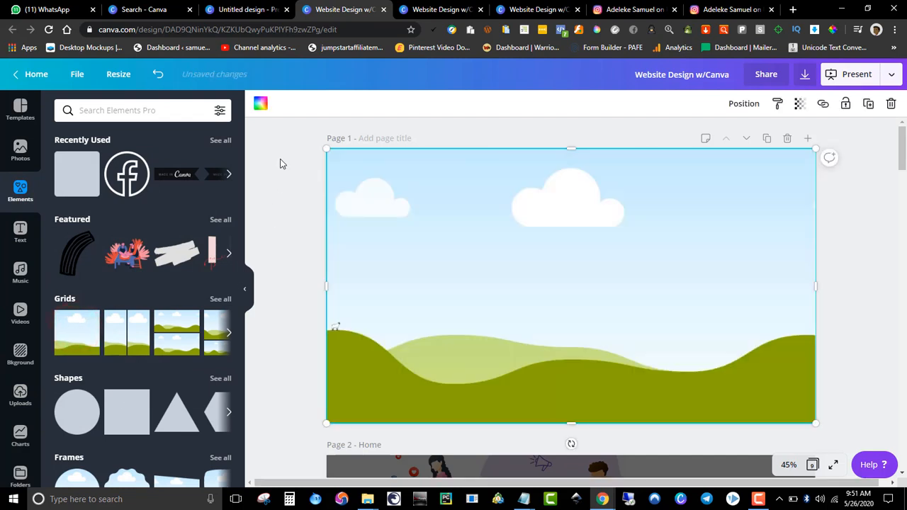
left_click(262, 106)
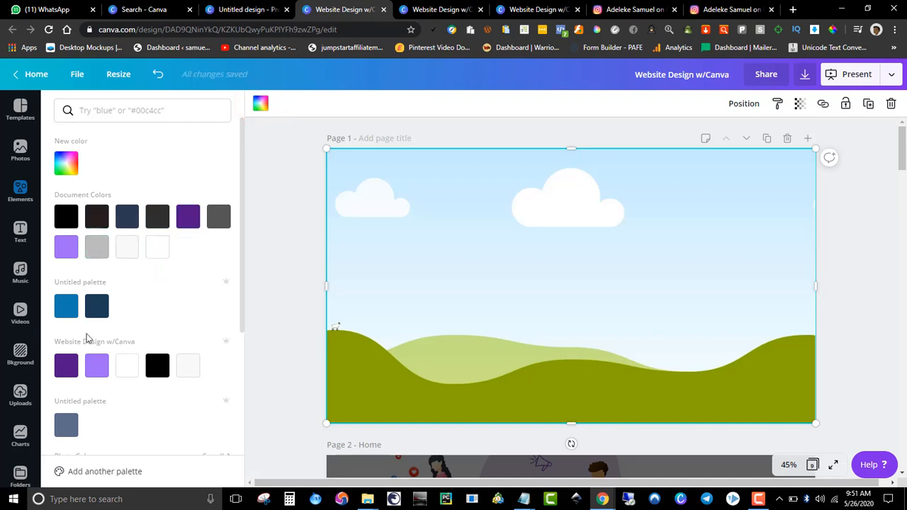
left_click(66, 368)
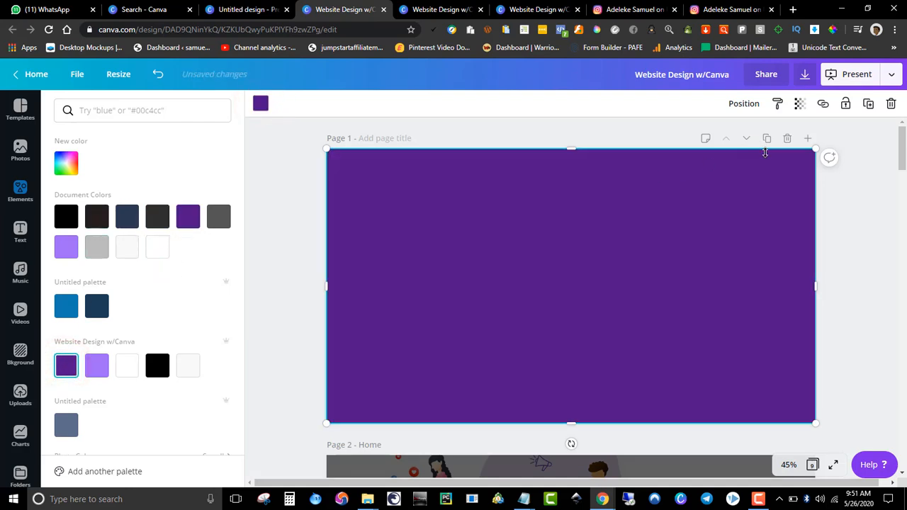
Set the transparency of the purple overlay on page 1 to 45 and deselect it
left_click(800, 106)
left_click_drag(766, 134, 729, 141)
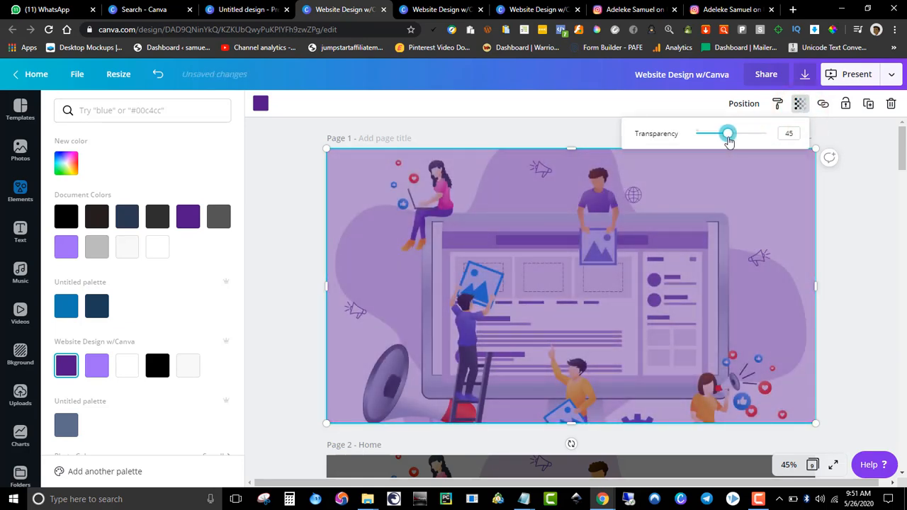
left_click(850, 188)
Examine the finished Home page on page 2, including its title text and overlay
left_click_drag(903, 154, 904, 170)
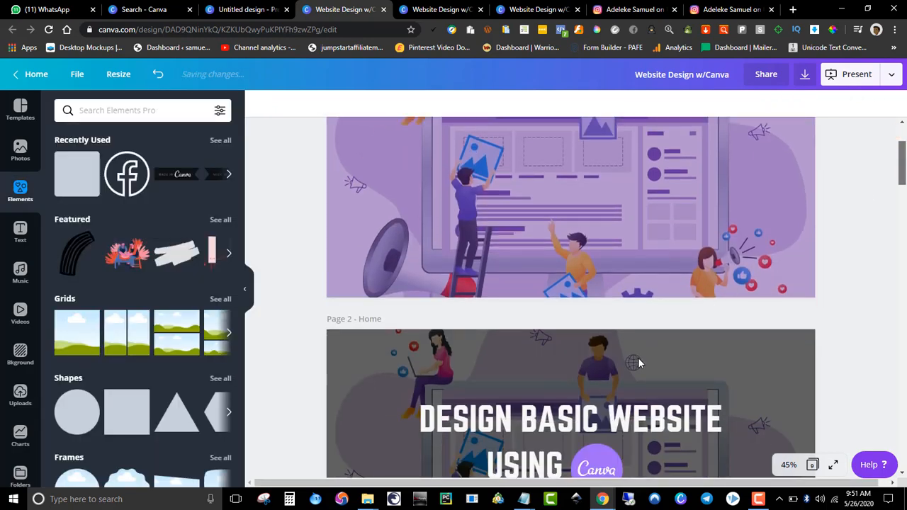
scroll(639, 358, "down", 1)
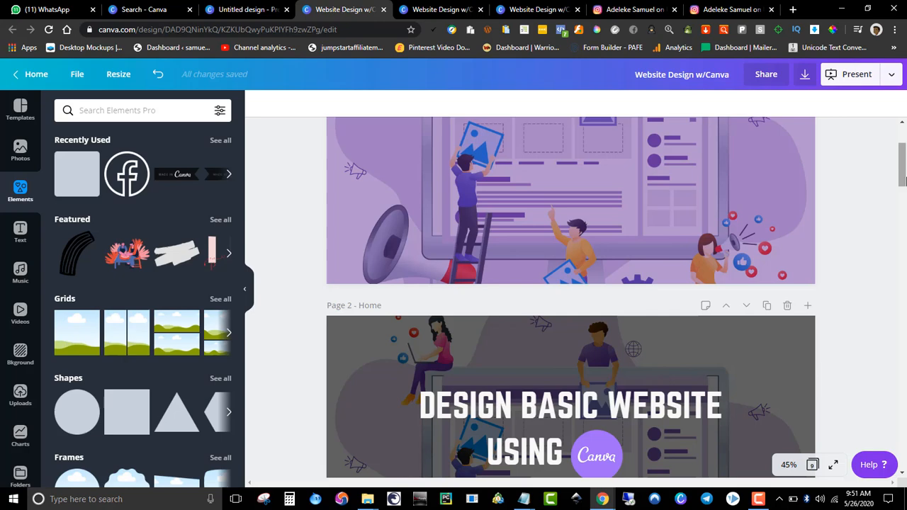
mouse_move(903, 181)
left_mouse_down()
mouse_move(903, 167)
mouse_move(903, 194)
left_mouse_up()
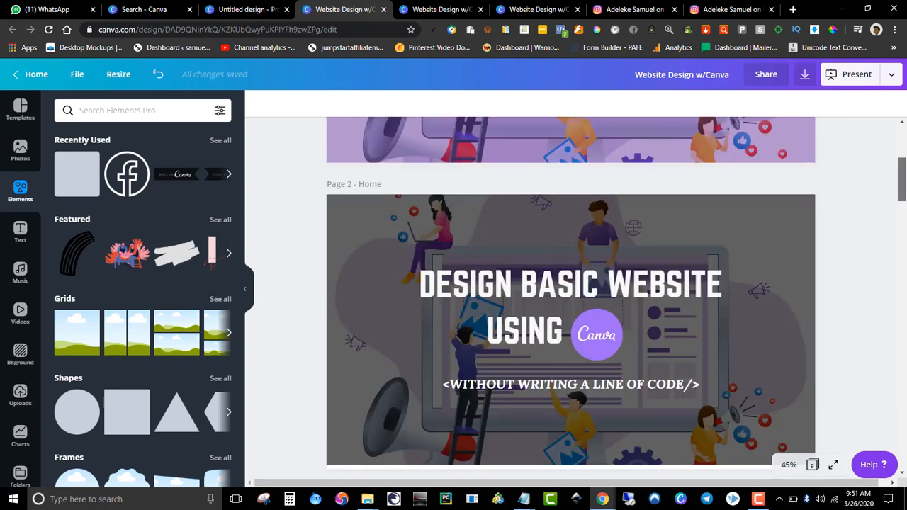
scroll(879, 225, "down", 2)
left_click(854, 198)
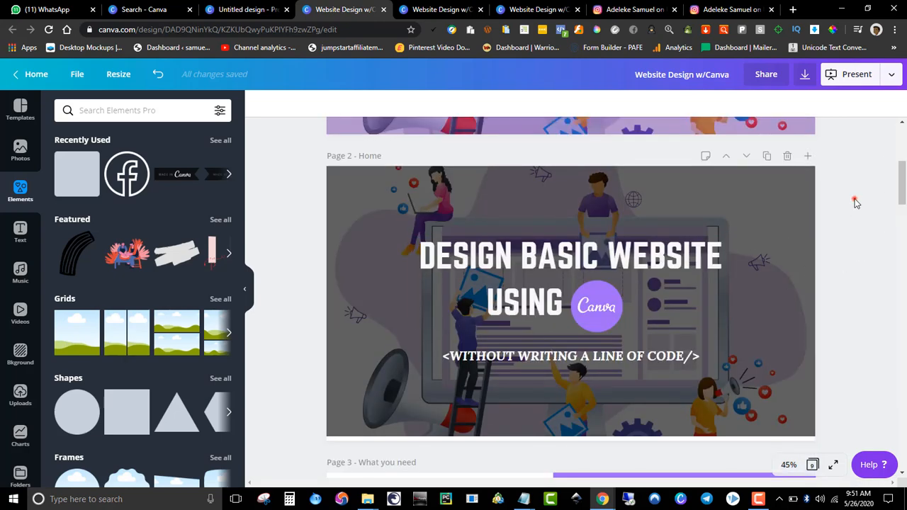
left_click(521, 264)
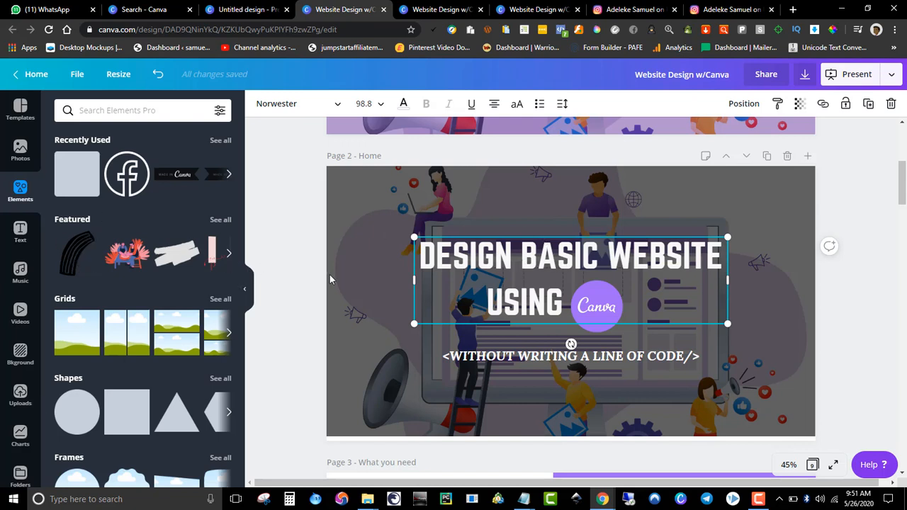
left_click(283, 216)
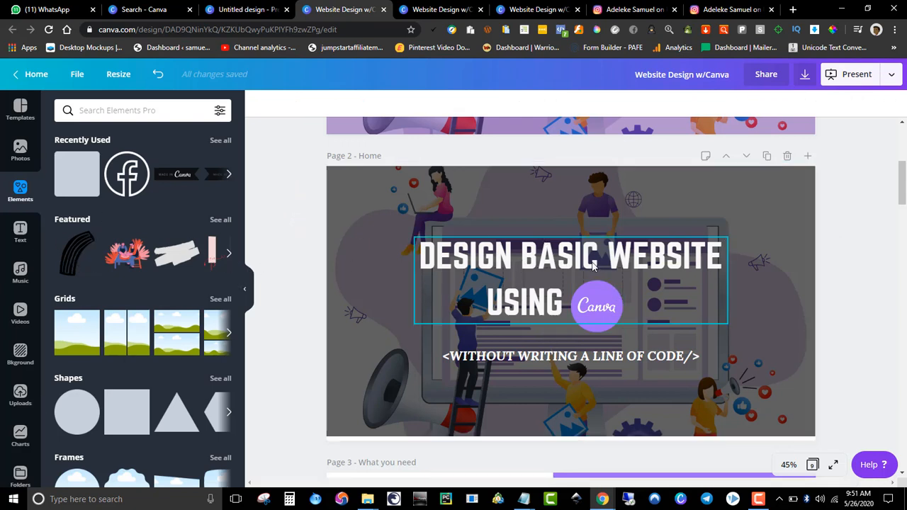
left_click(540, 263)
left_click(287, 146)
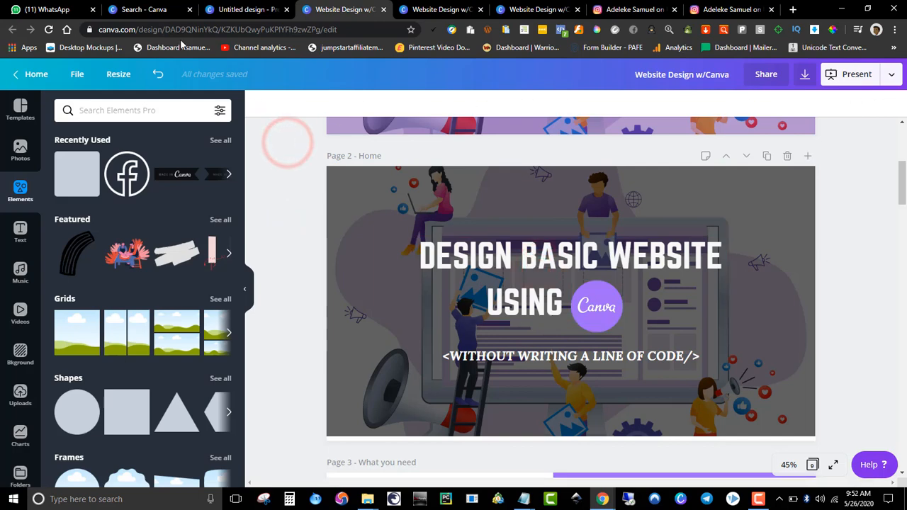
left_click(135, 7)
left_click(262, 9)
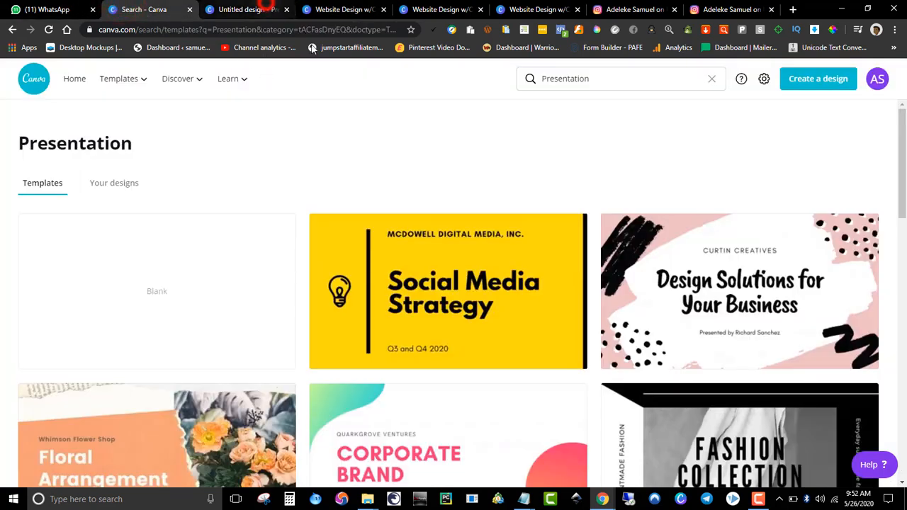
left_click(331, 10)
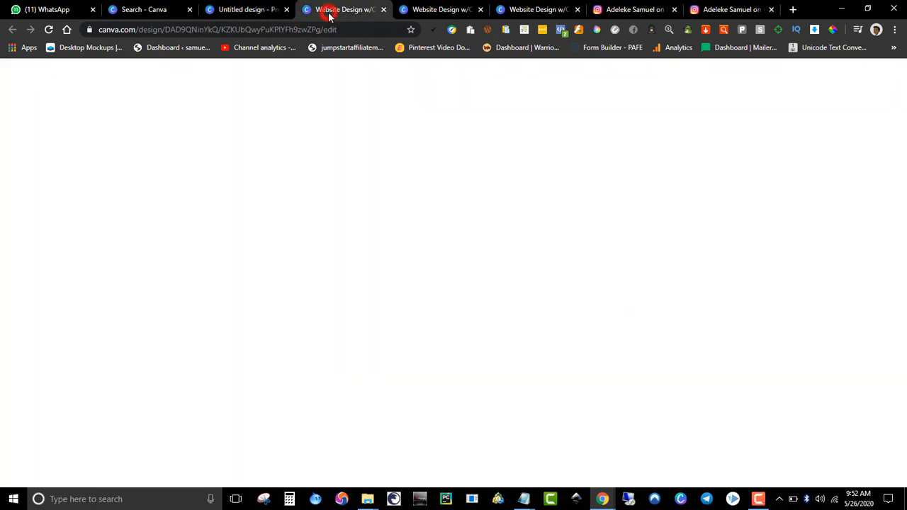
Review the font list for the Home page title and check the heading fonts on the "What you need" and "Use Case" pages
left_click(390, 228)
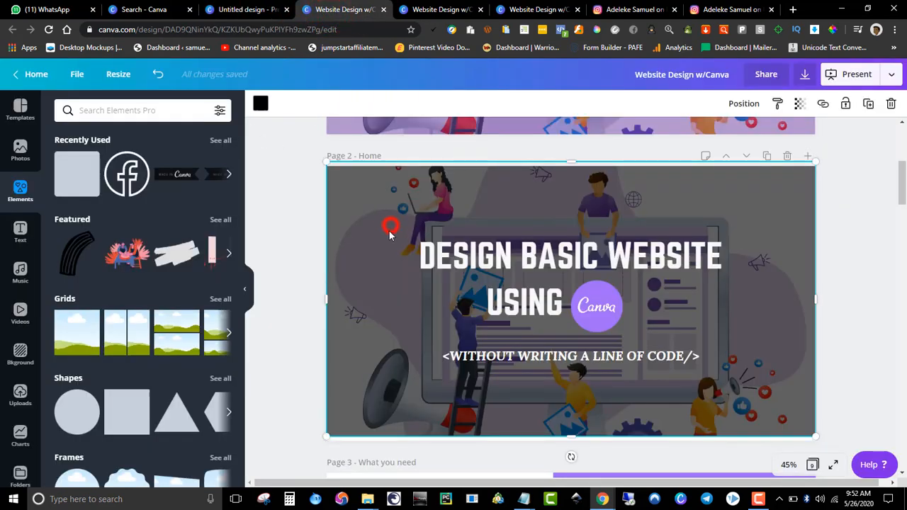
left_click(445, 272)
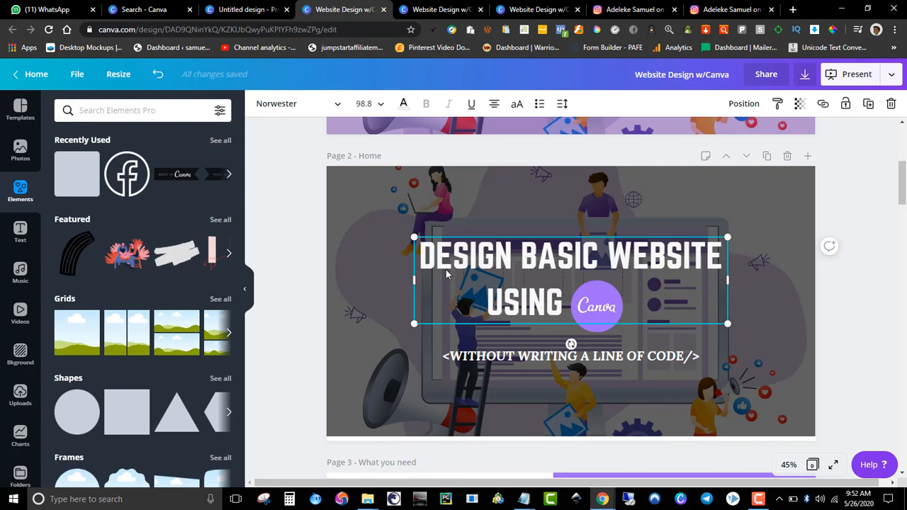
left_click(339, 104)
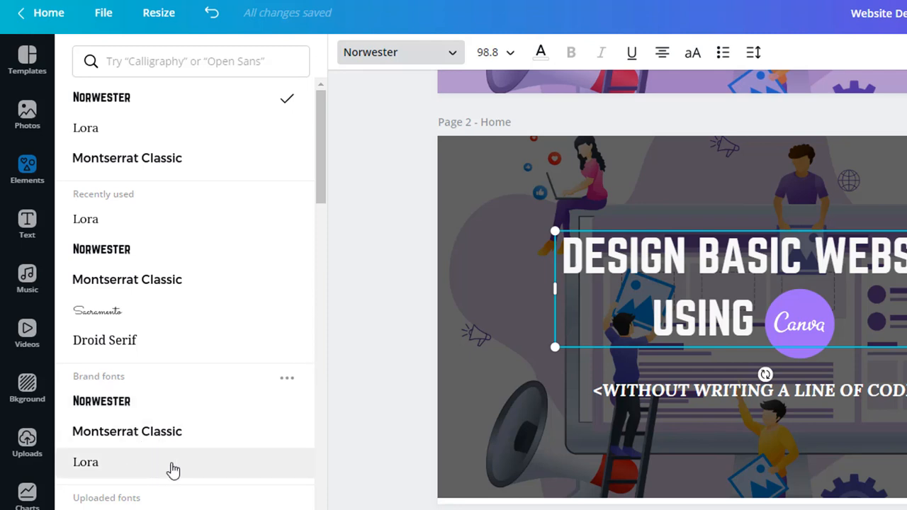
left_click(373, 335)
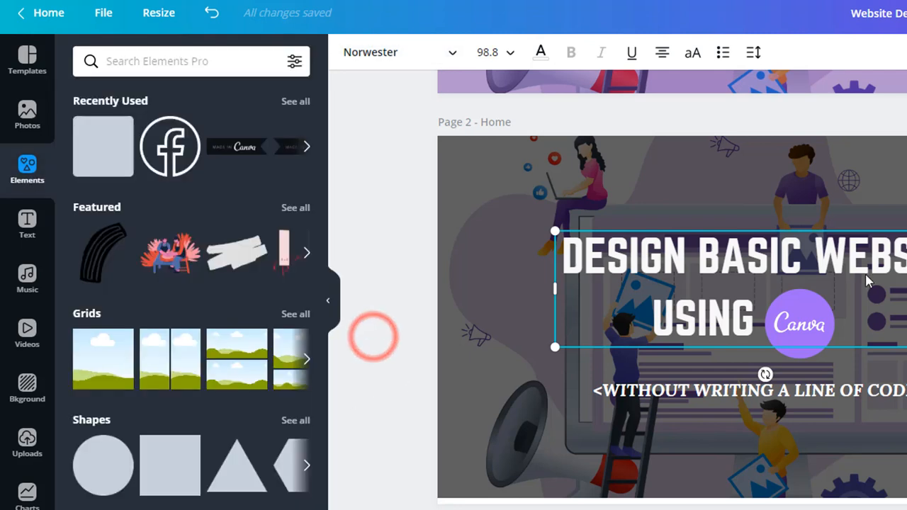
left_click_drag(902, 192, 903, 241)
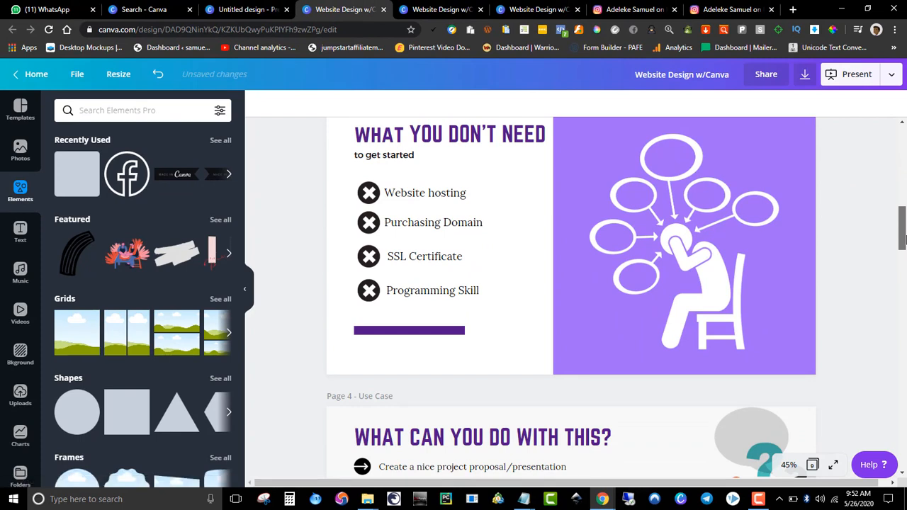
left_click(480, 138)
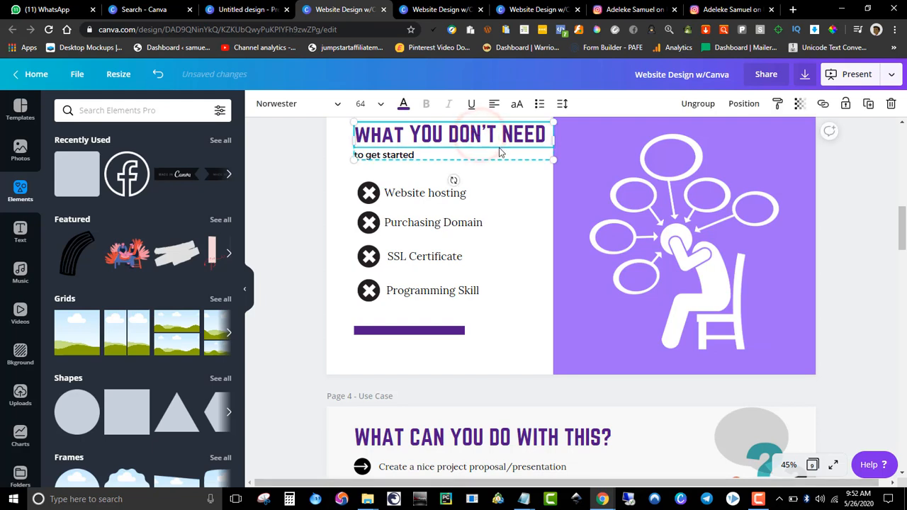
left_click(376, 434)
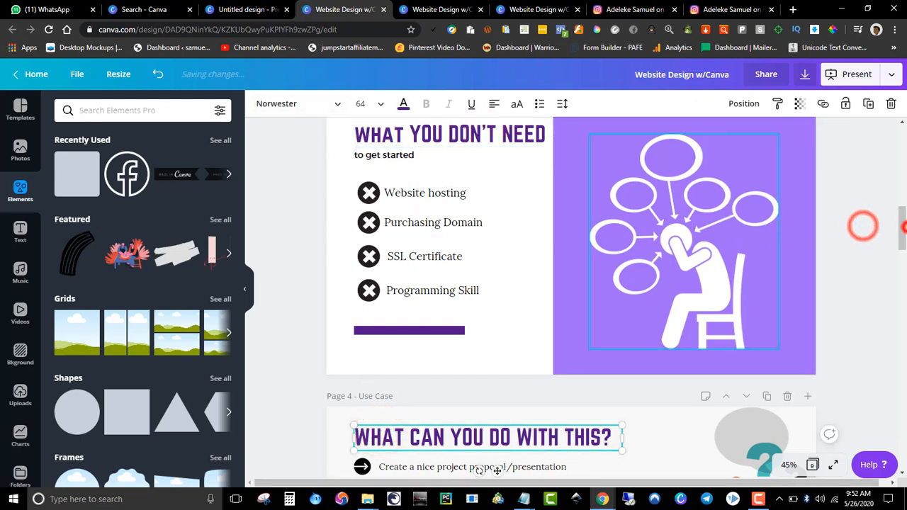
scroll(889, 228, "down", 5)
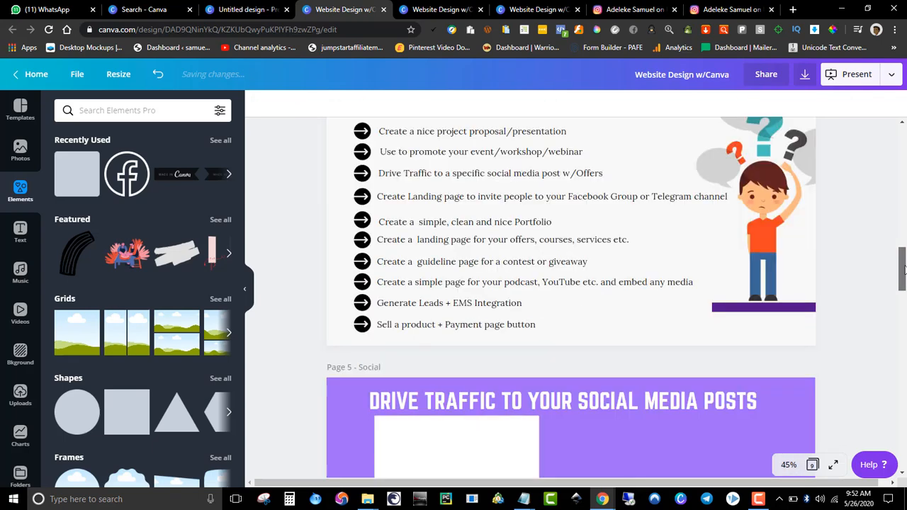
scroll(883, 244, "up", 5)
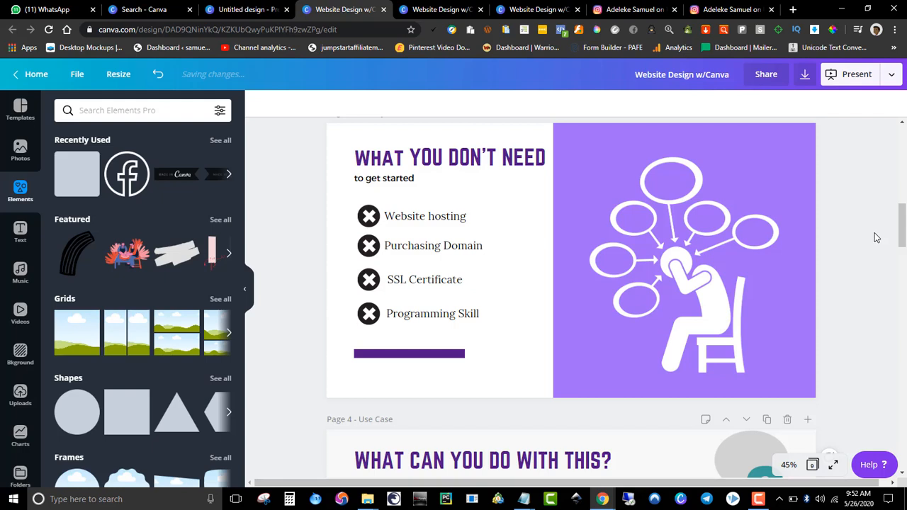
Reapply the dark purple from the Website Design w/Canva palette to the overlay on page 1 and deselect it
scroll(853, 235, "up", 9)
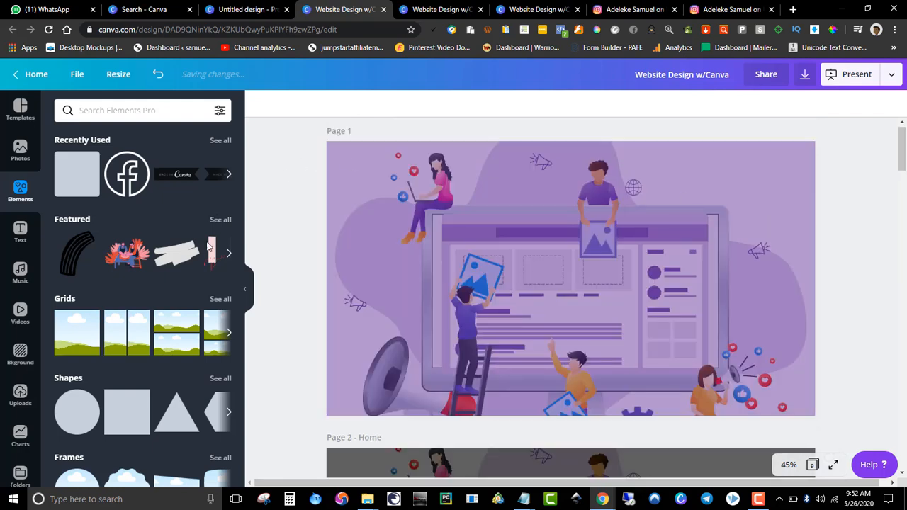
left_click(774, 192)
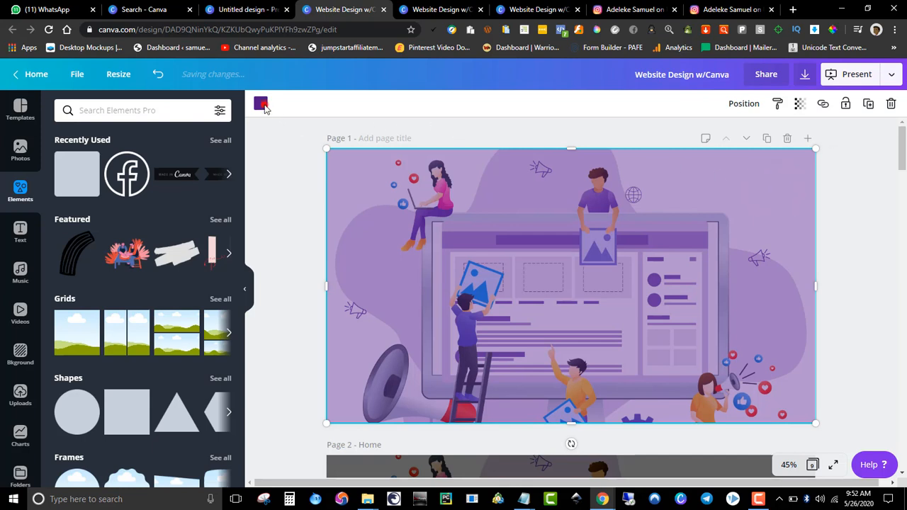
left_click(261, 105)
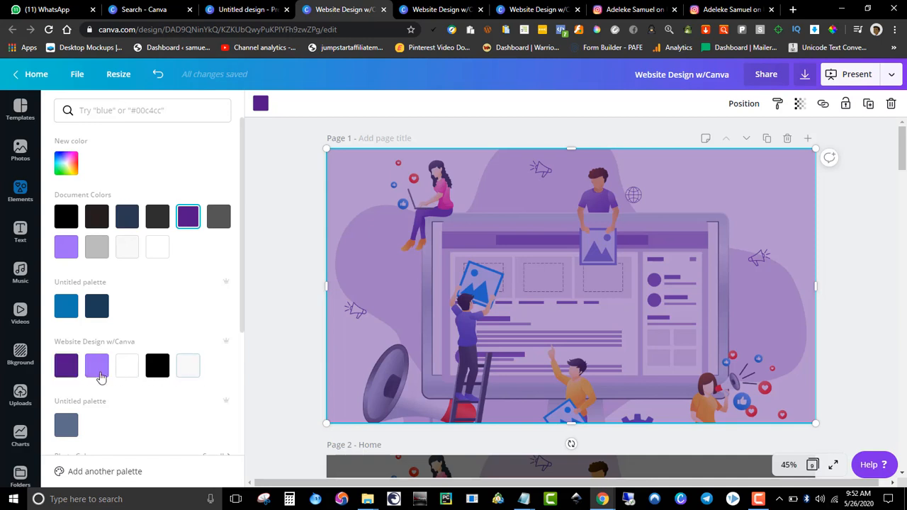
left_click(67, 367)
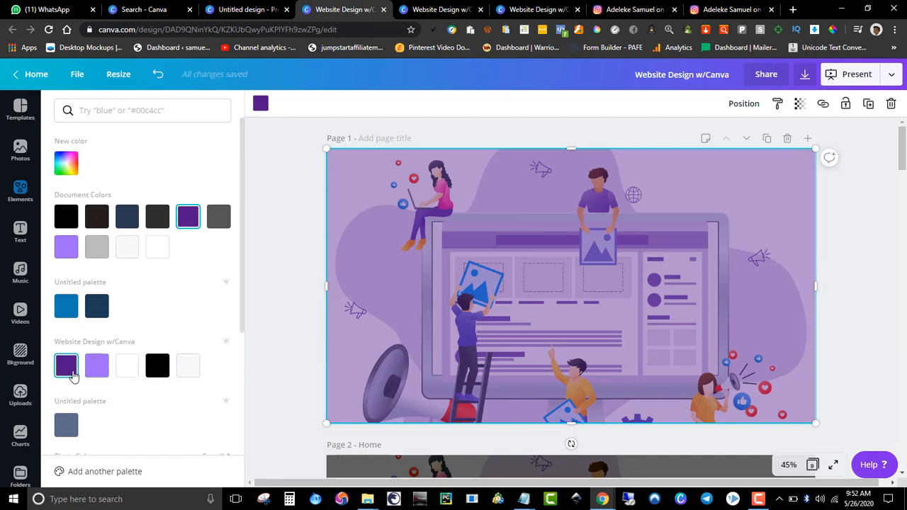
left_click(295, 303)
left_click(261, 103)
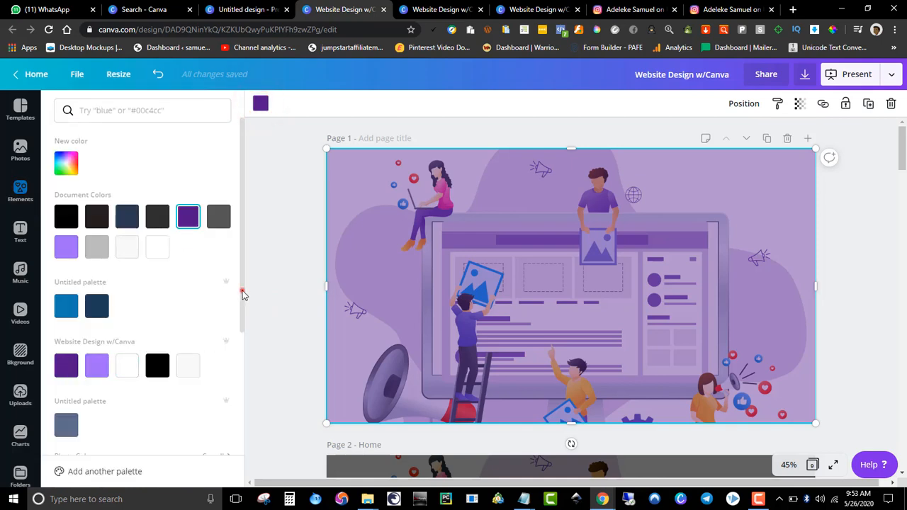
left_click(292, 279)
left_click(861, 206)
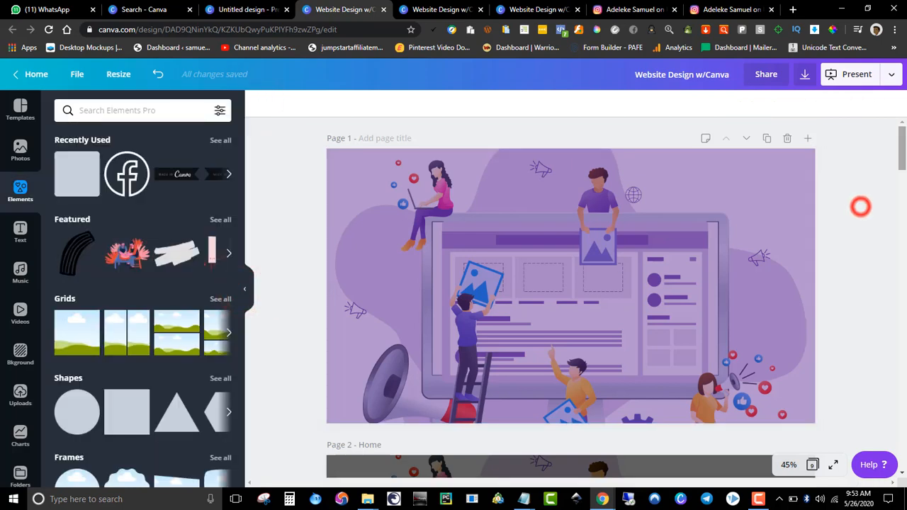
Search the elements library for "canva" to locate the logo used in the Home page title
left_click_drag(904, 156, 903, 190)
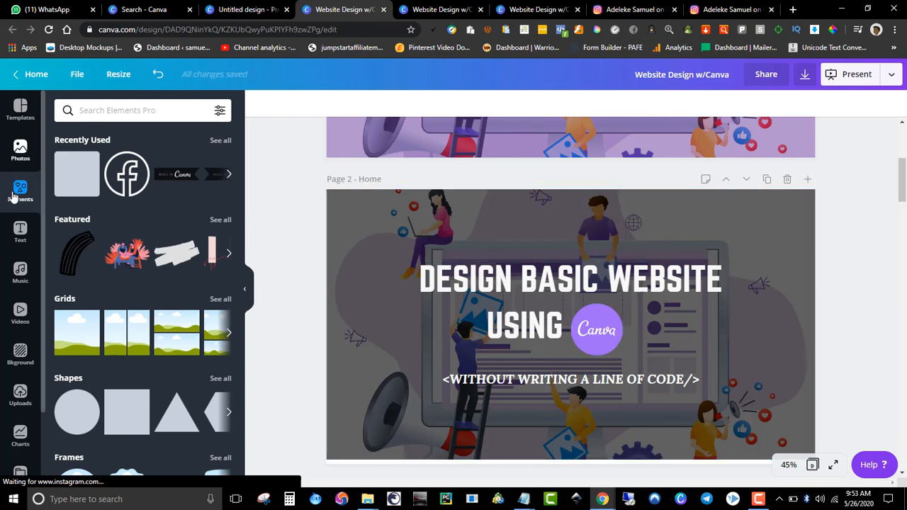
left_click(107, 112)
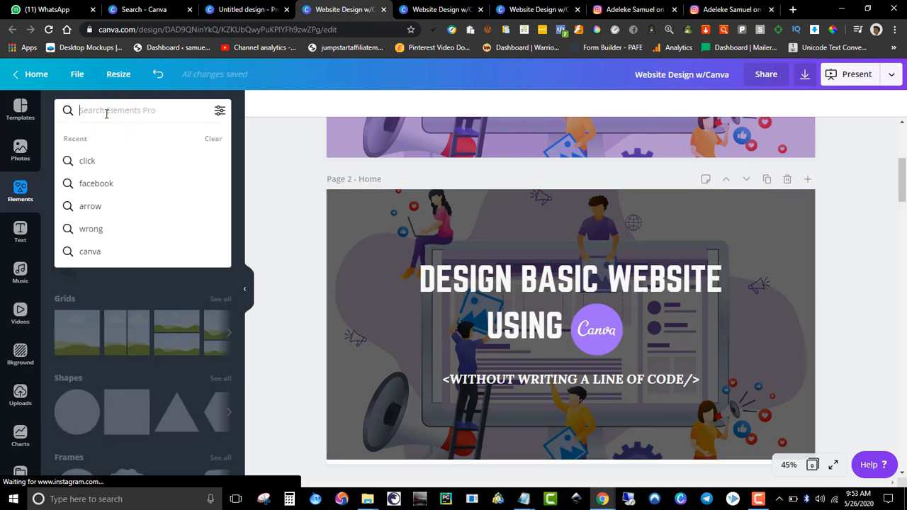
type("canva")
key("Return")
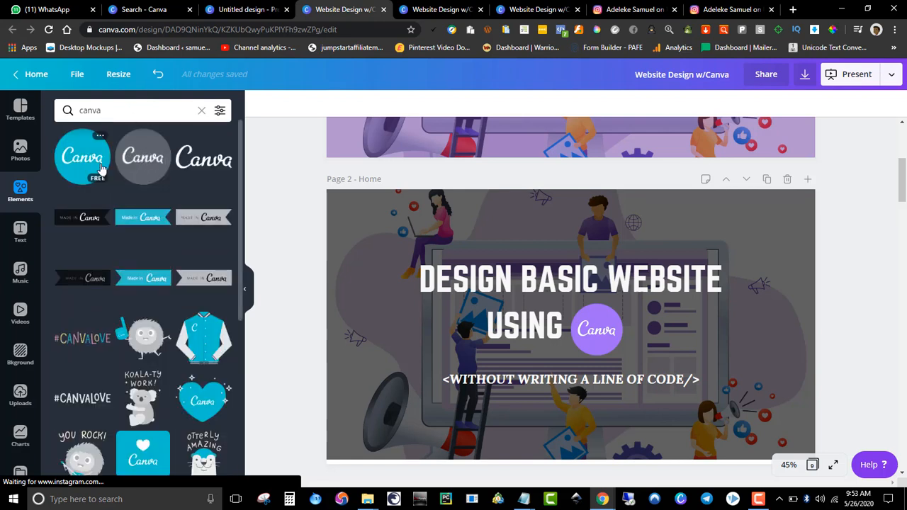
Colour the round Canva logo on the Home page with the light purple from the Website Design w/Canva palette
left_click(600, 323)
left_click(262, 105)
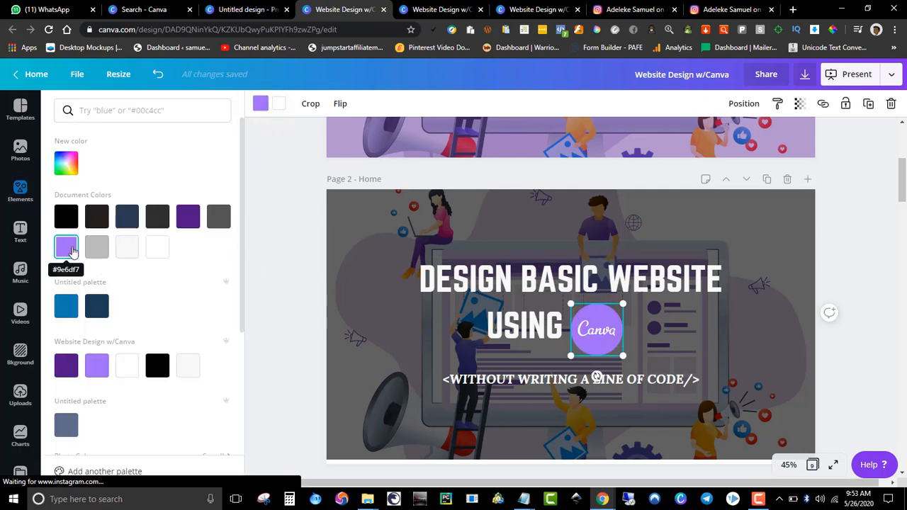
left_click(99, 371)
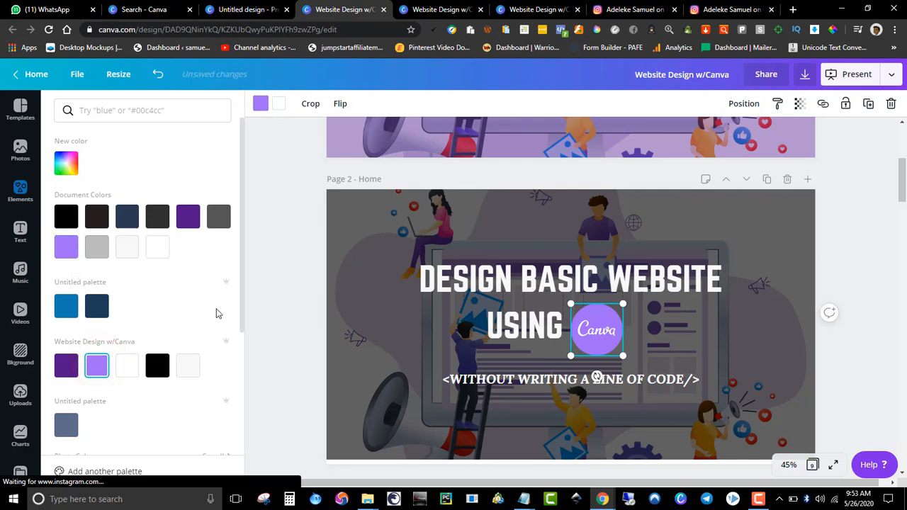
left_click(302, 289)
left_click(863, 280)
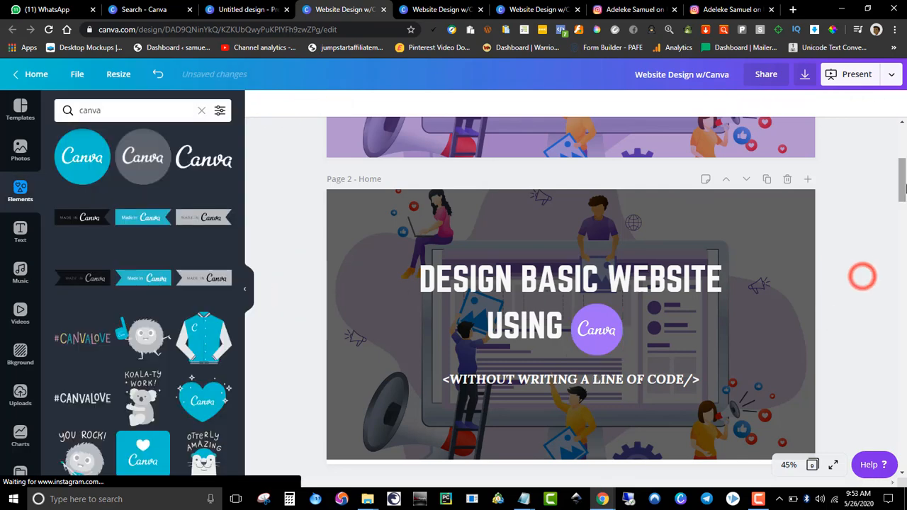
Delete page 1 with the purple overlay so the design starts with the Home page
scroll(863, 278, "up", 4)
left_click(788, 139)
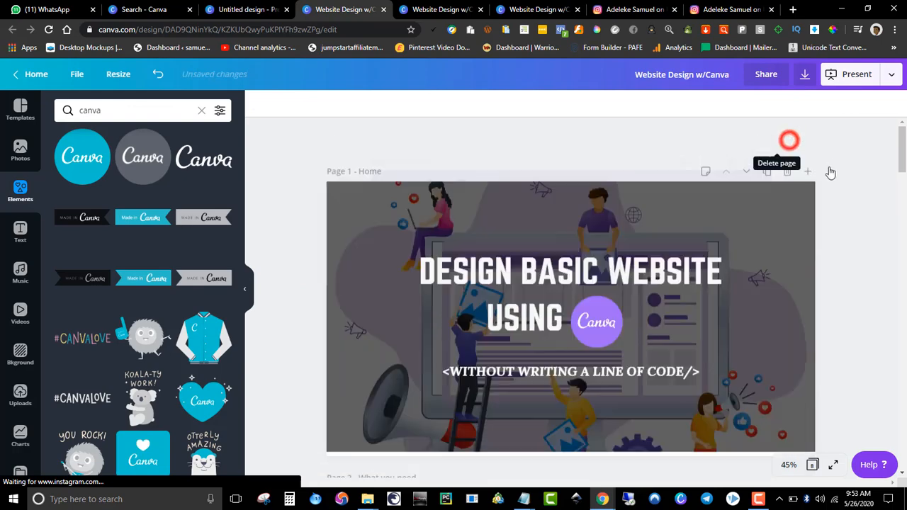
left_click(899, 145)
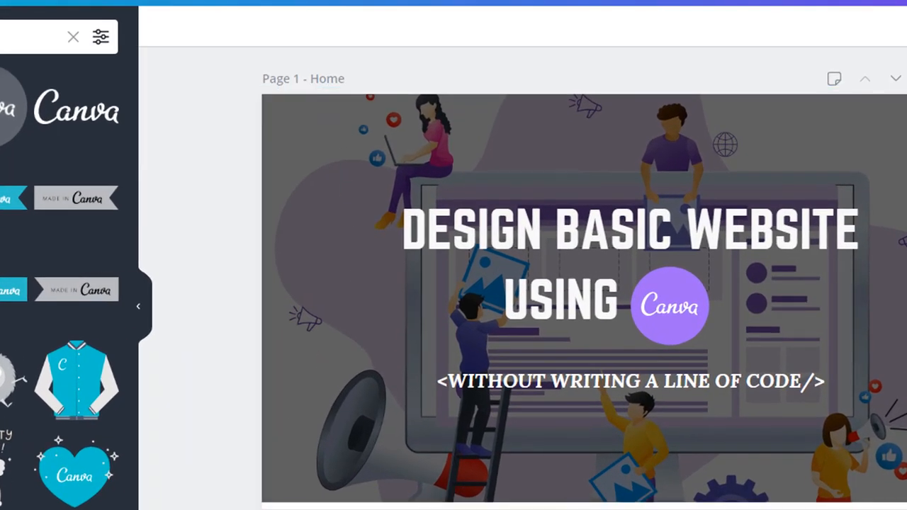
Rename the Home page title to "Welcome"
left_click(325, 77)
left_click(324, 74)
double_click(324, 73)
type("Welc")
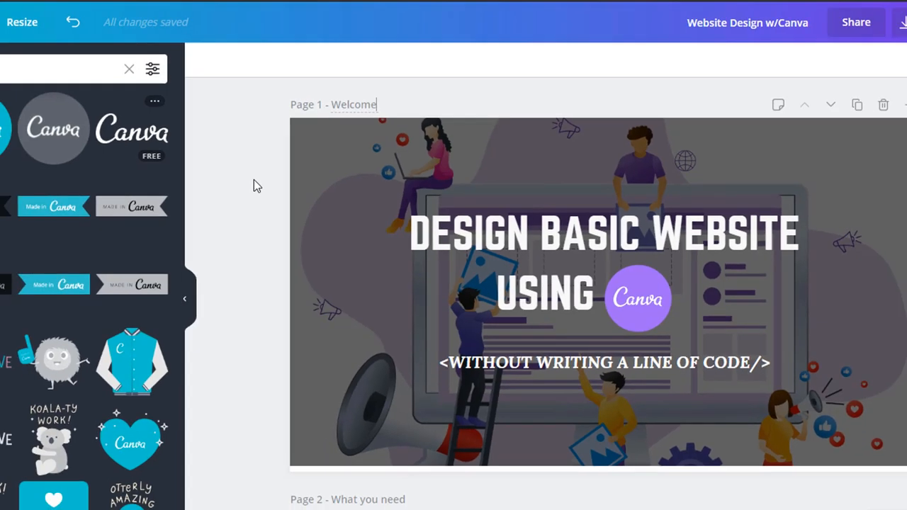
left_click(218, 166)
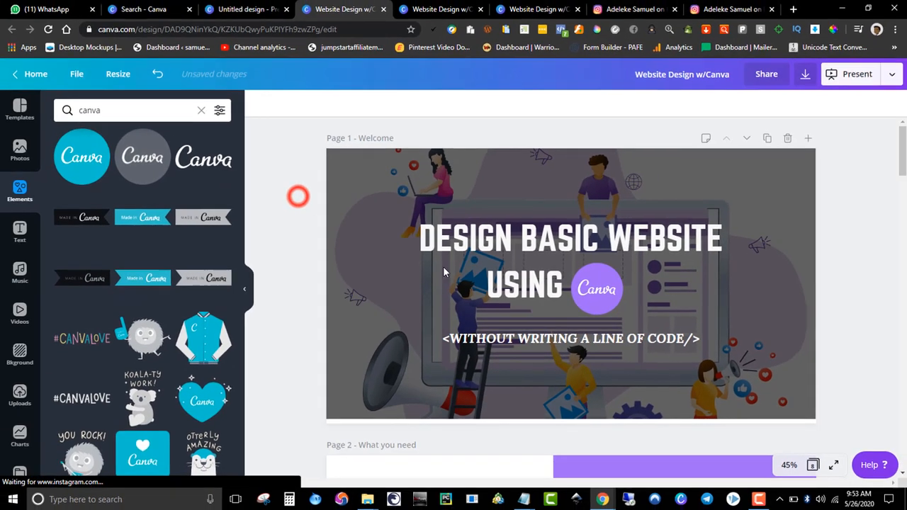
Nudge the black overlay on the Welcome page down to the page's bottom edge and deselect it
left_click_drag(905, 161, 904, 205)
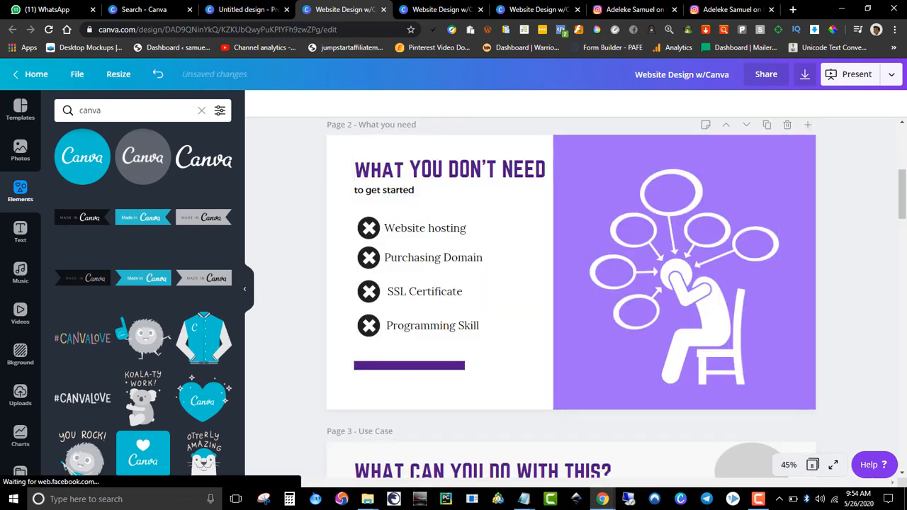
scroll(447, 138, "down", 3)
left_click_drag(903, 231, 903, 183)
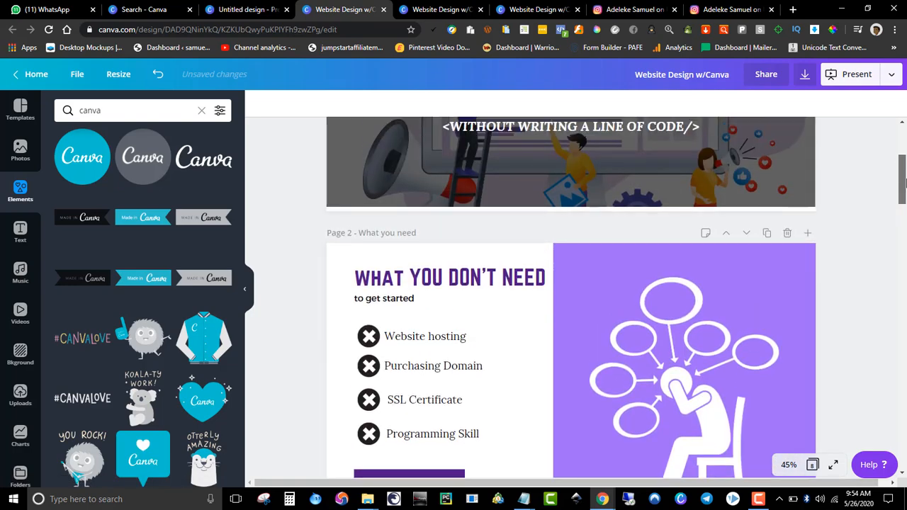
left_click(782, 198)
key("Down")
key("Down")
key("Down")
key("Down")
key("Down")
key("Down")
key("Down")
key("Down")
key("Down")
key("Down")
key("Down")
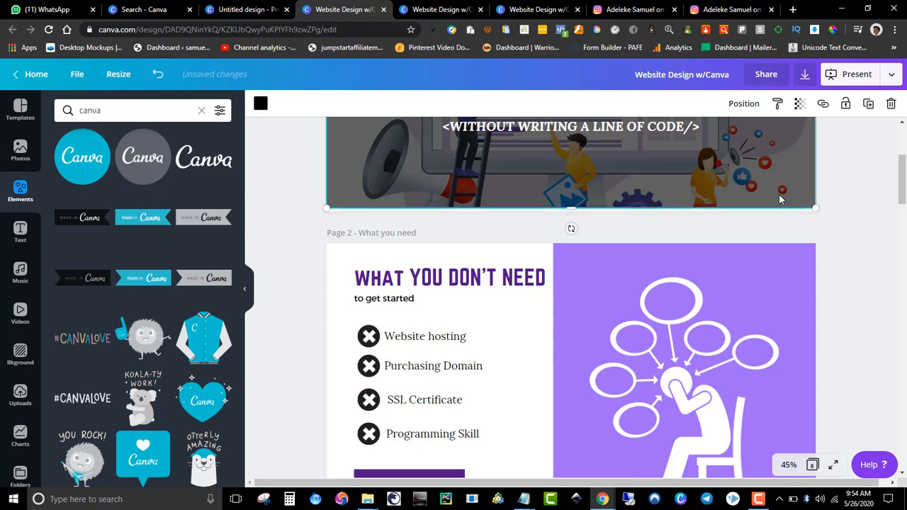
key("Down")
key("Down")
key("Down")
key("Down")
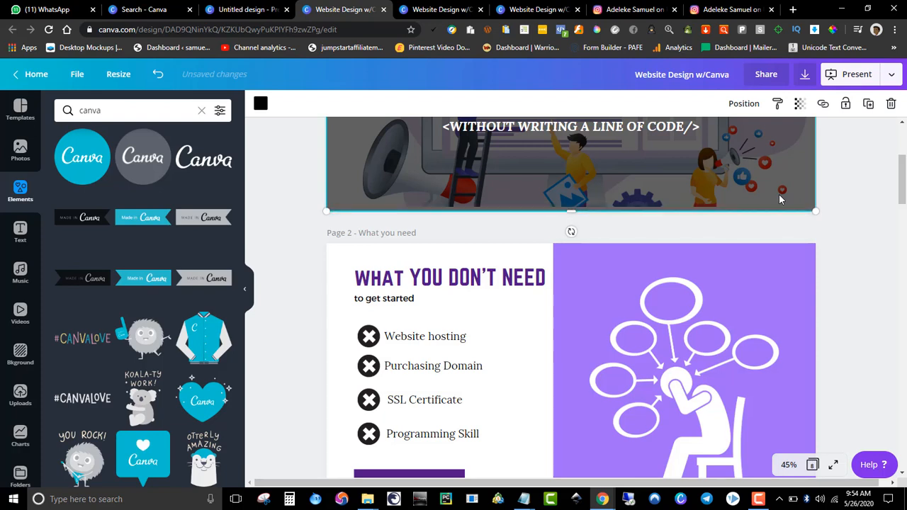
left_click(851, 197)
Search the elements library for "wrong" and browse for the X icon used on the "What you need" page
scroll(850, 197, "down", 2)
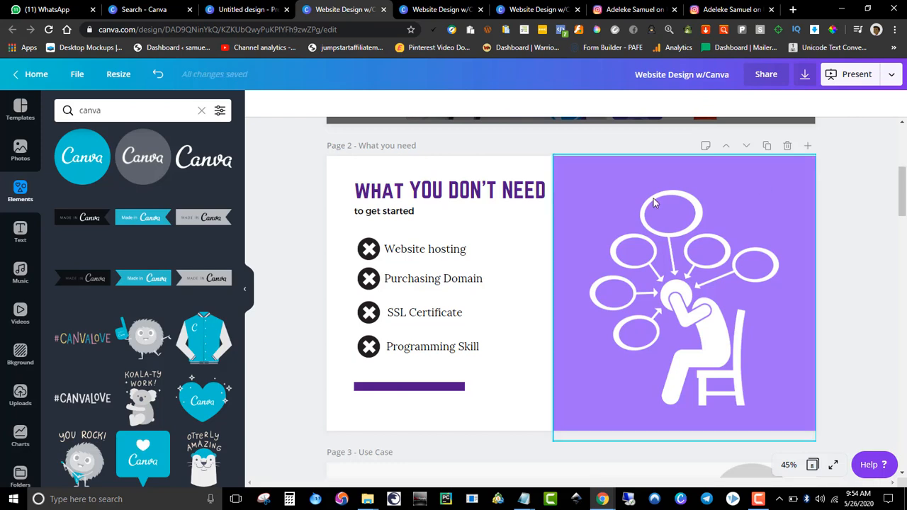
left_click(368, 249)
left_click(320, 233)
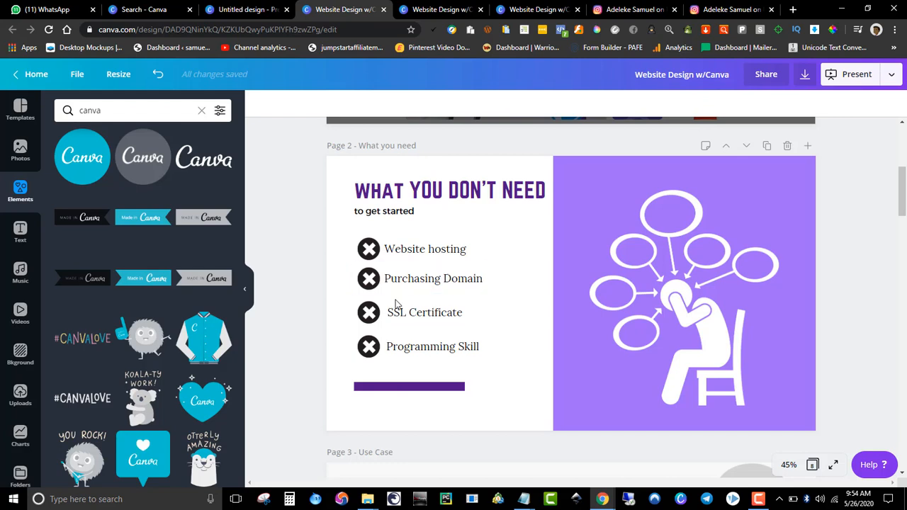
left_click(201, 110)
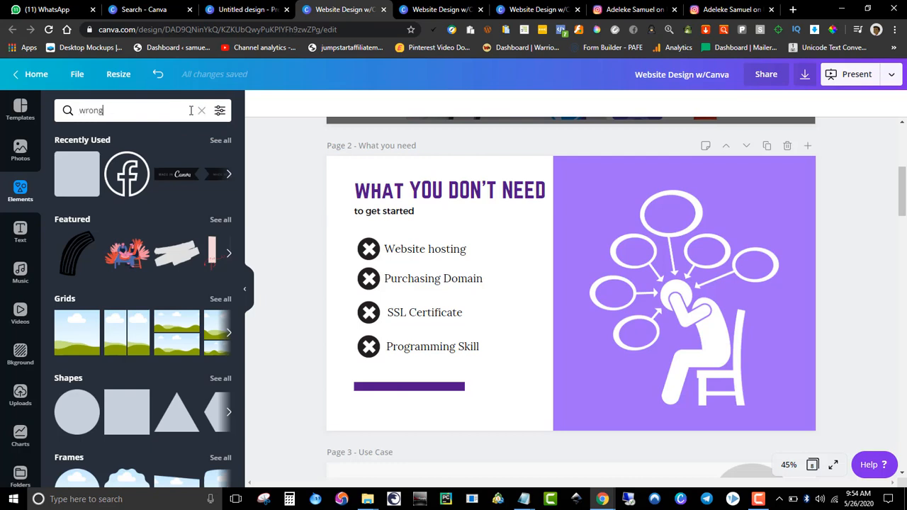
key("Return")
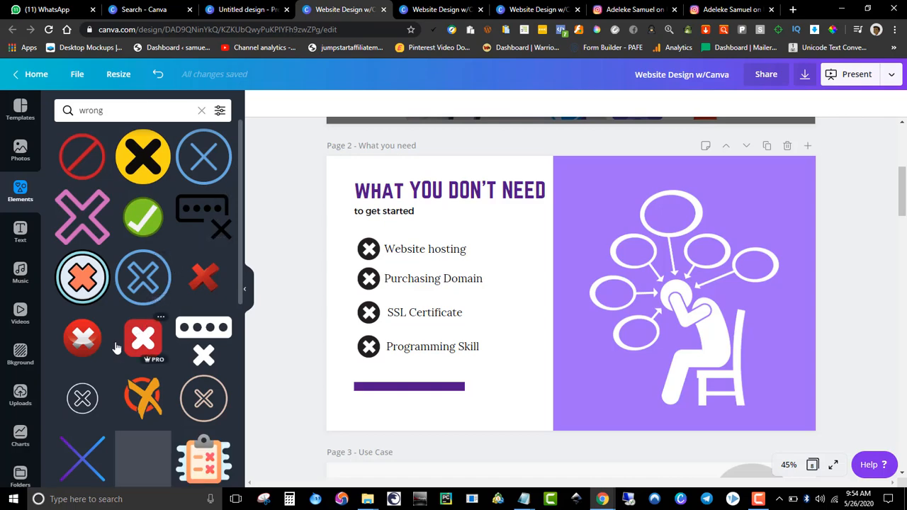
scroll(103, 354, "down", 5)
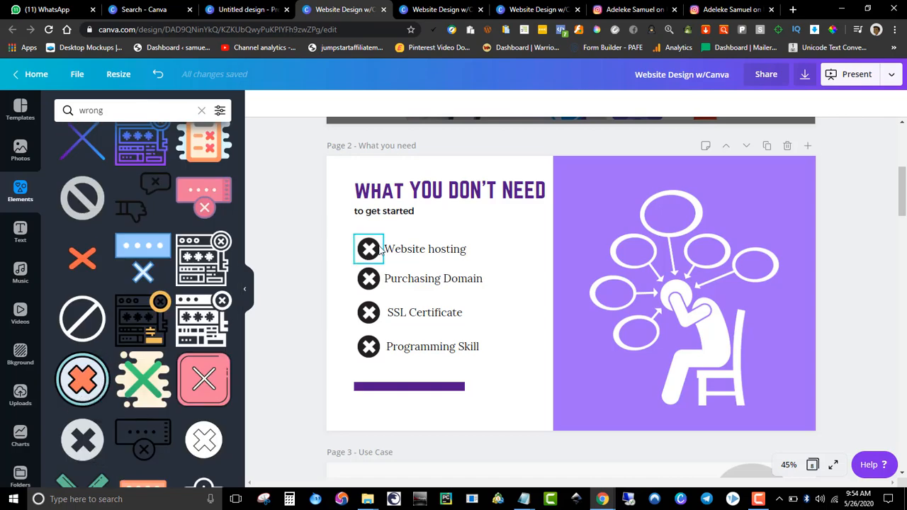
scroll(204, 200, "down", 2)
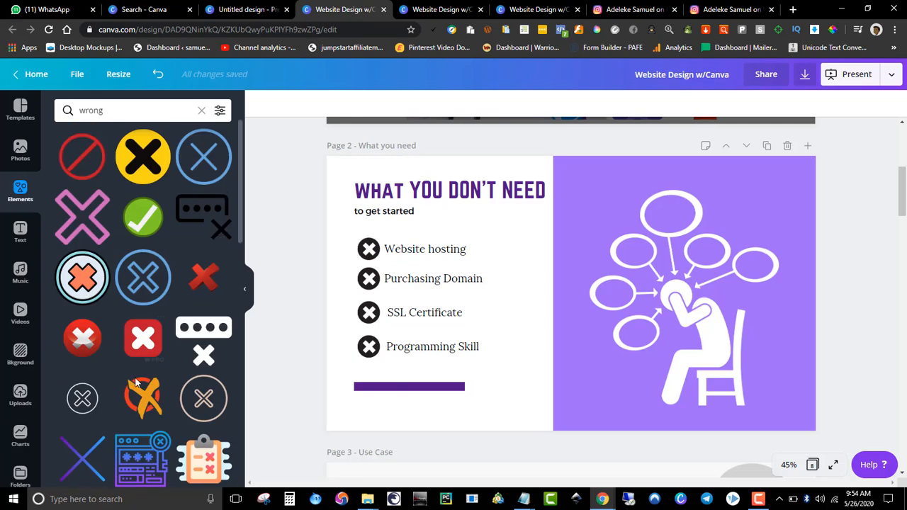
scroll(196, 347, "down", 4)
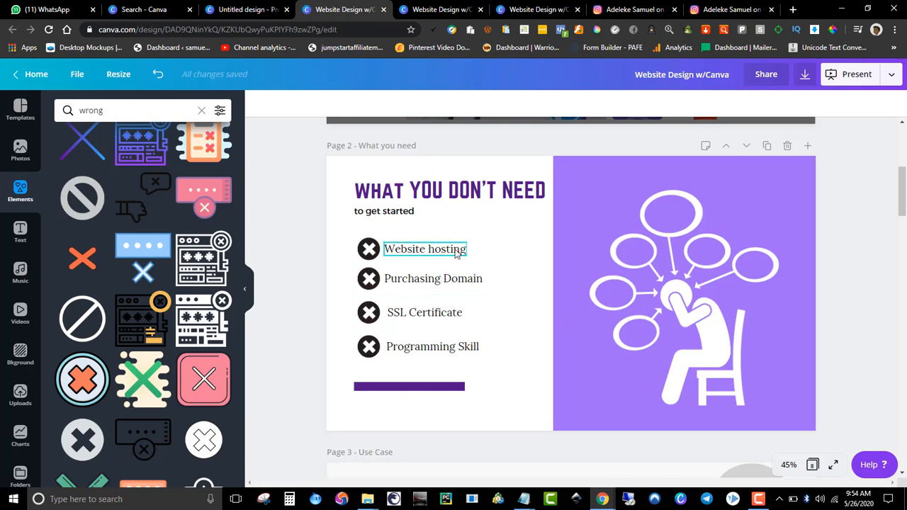
Find the "What you need" page's illustration among all recently used elements and view the details of the Man overthinking icon
left_click(647, 262)
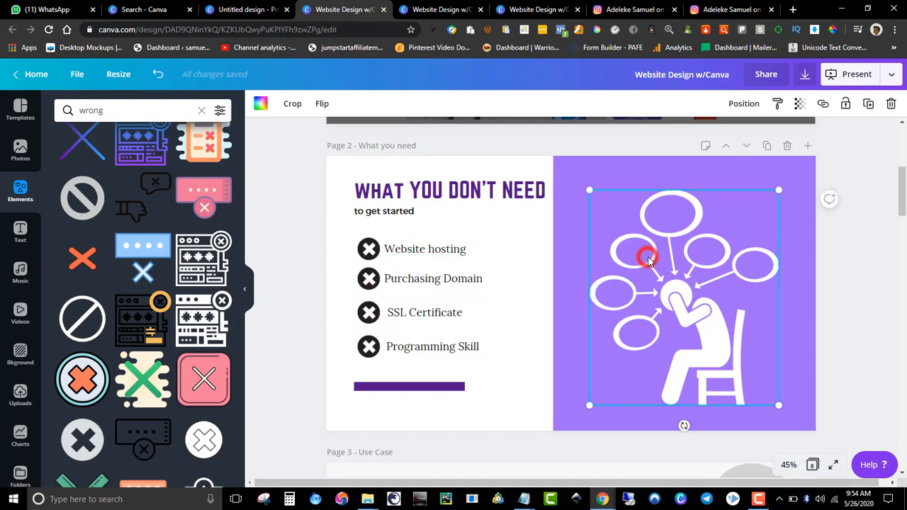
left_click(307, 185)
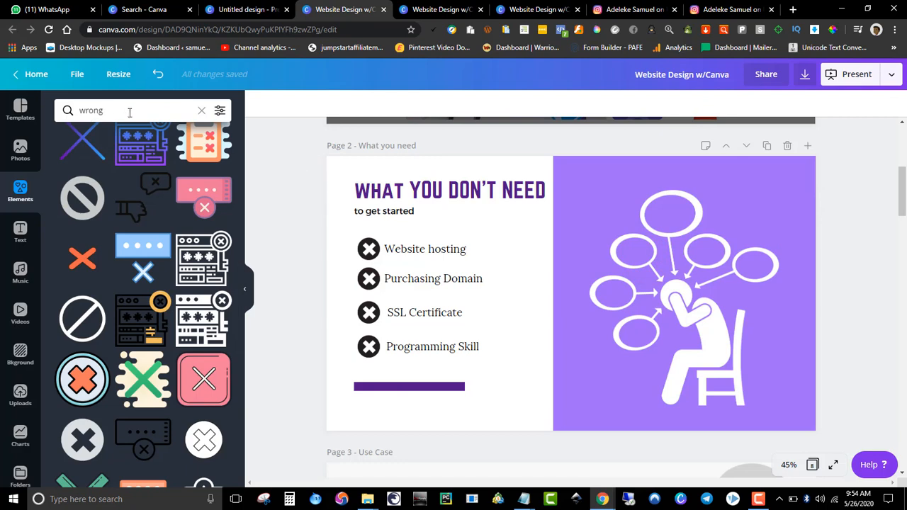
left_click(201, 111)
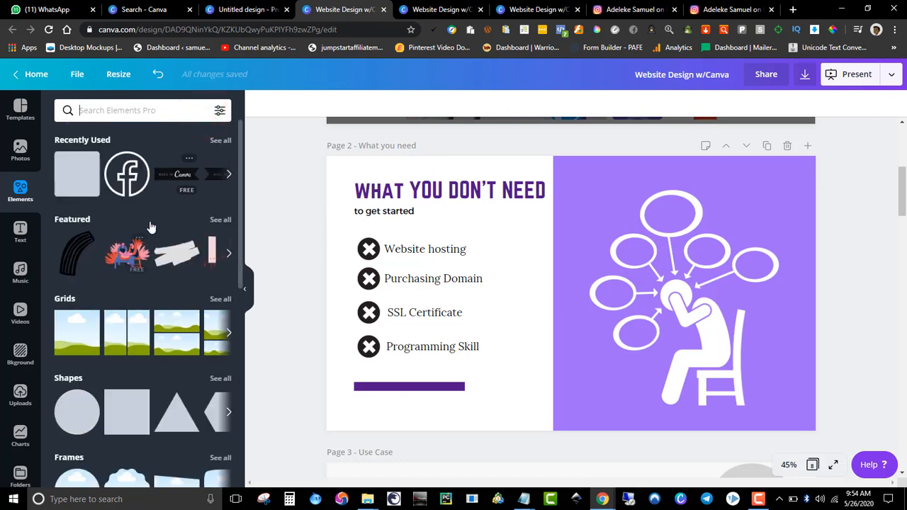
left_click(227, 175)
left_click(228, 175)
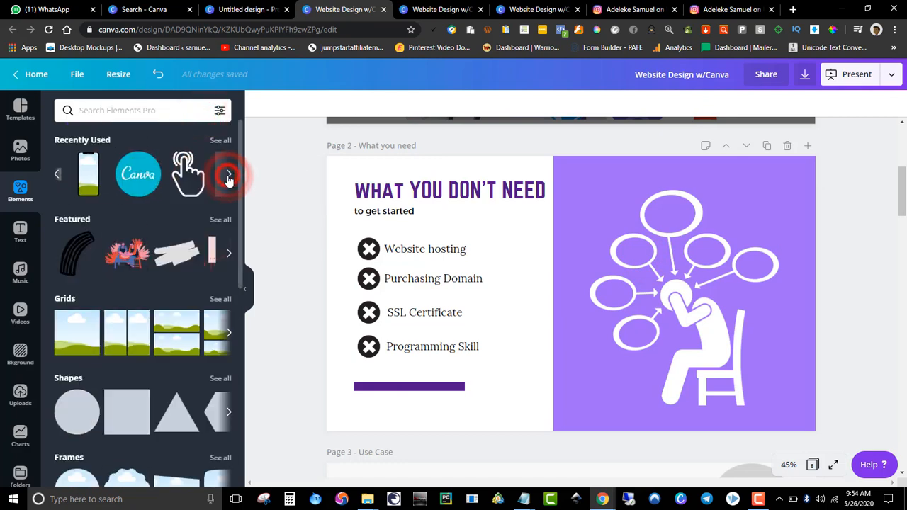
left_click(228, 175)
left_click(218, 142)
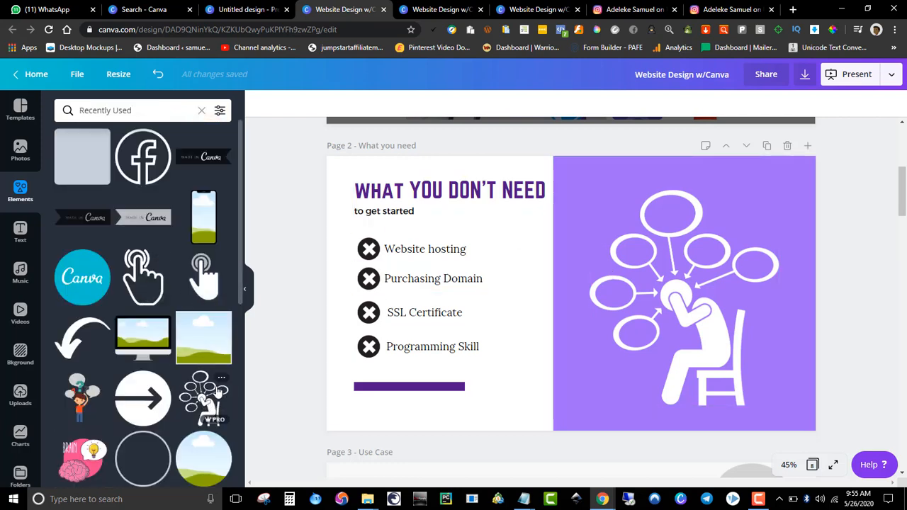
left_click(221, 380)
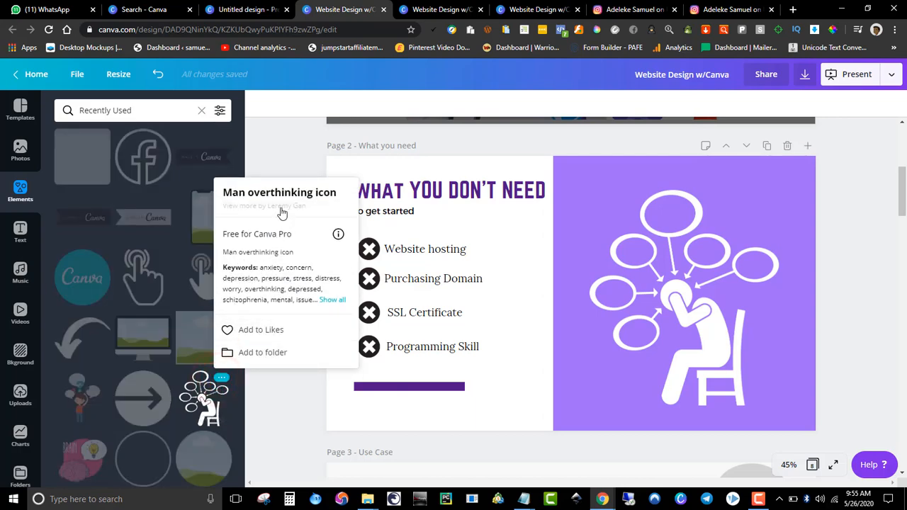
left_click(289, 160)
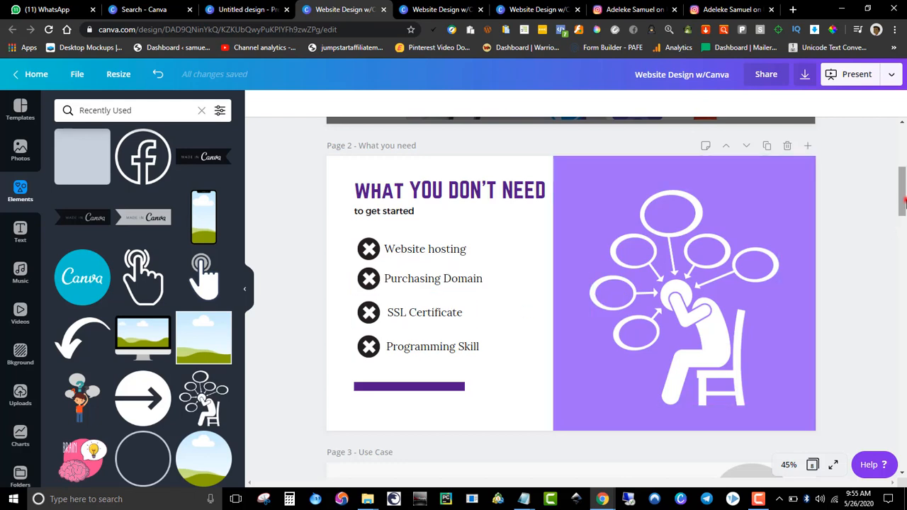
Inspect the color of the purple block behind the illustration on the "What you need" page without changing it
left_click_drag(903, 203, 903, 200)
left_click(437, 175)
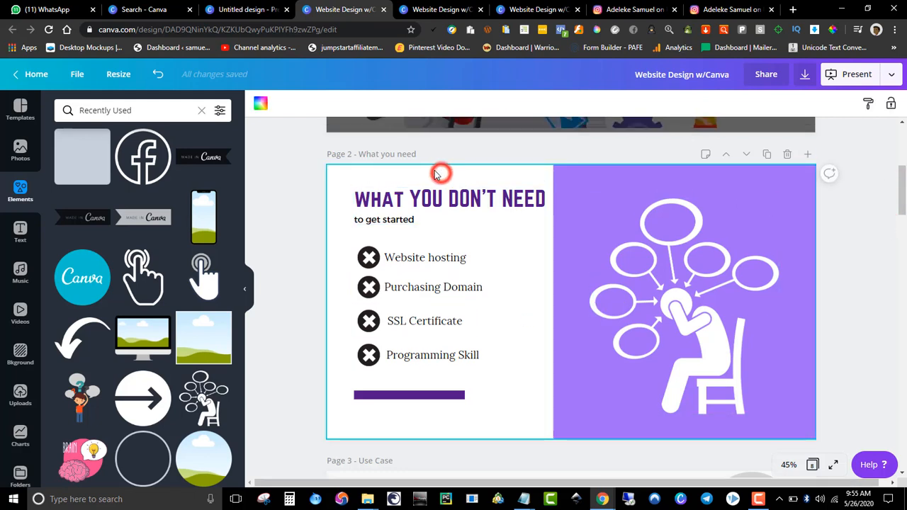
left_click(614, 192)
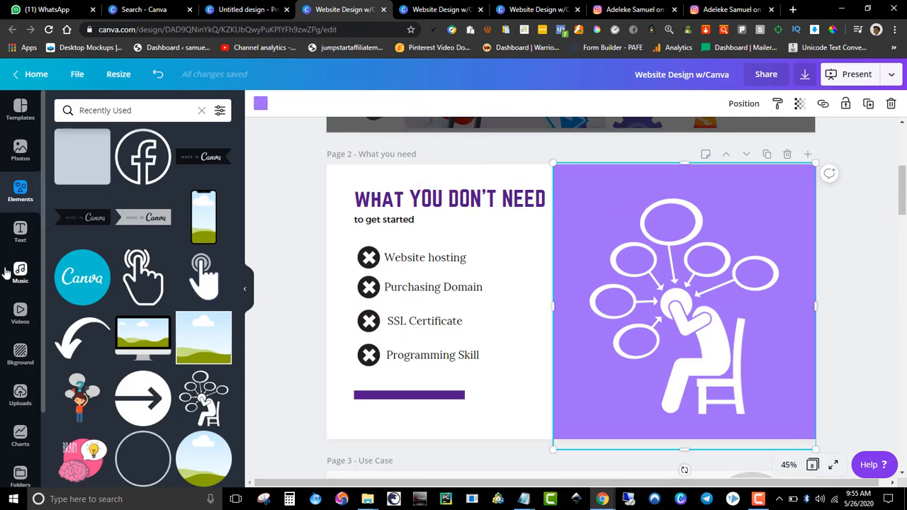
scroll(118, 273, "down", 5)
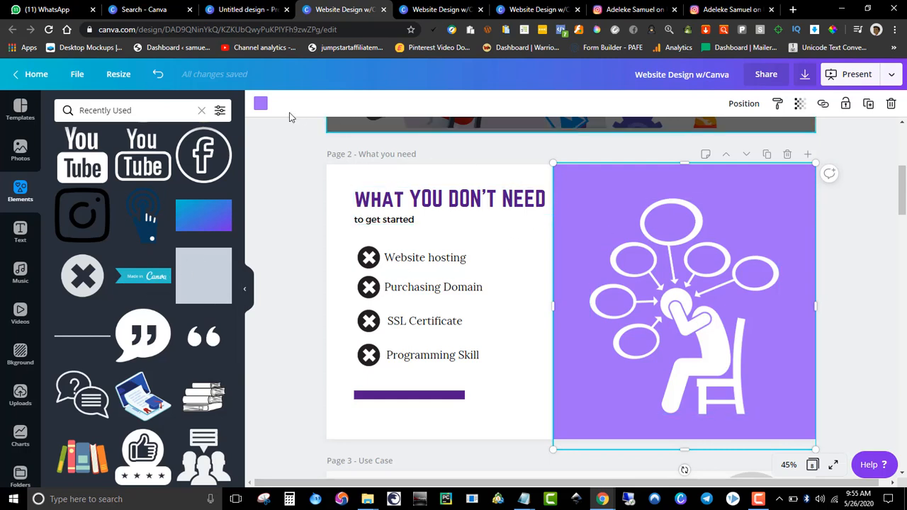
left_click(259, 103)
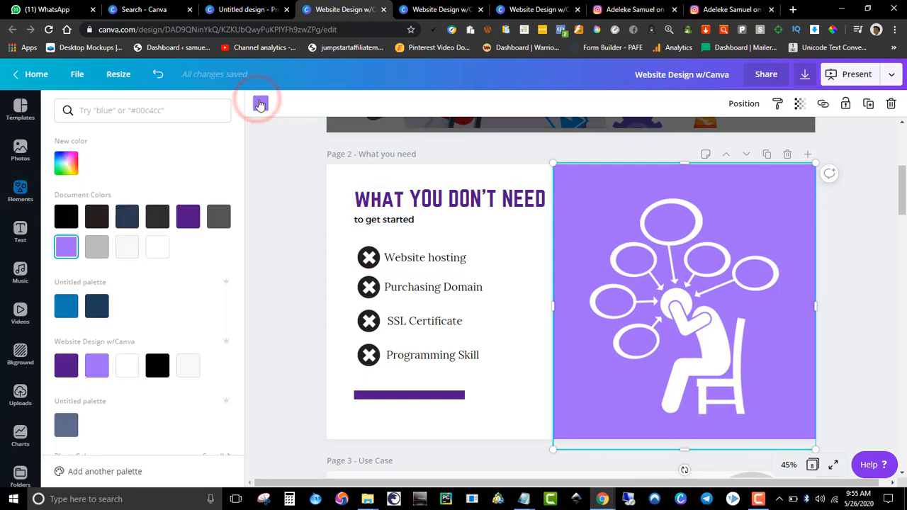
left_click(285, 150)
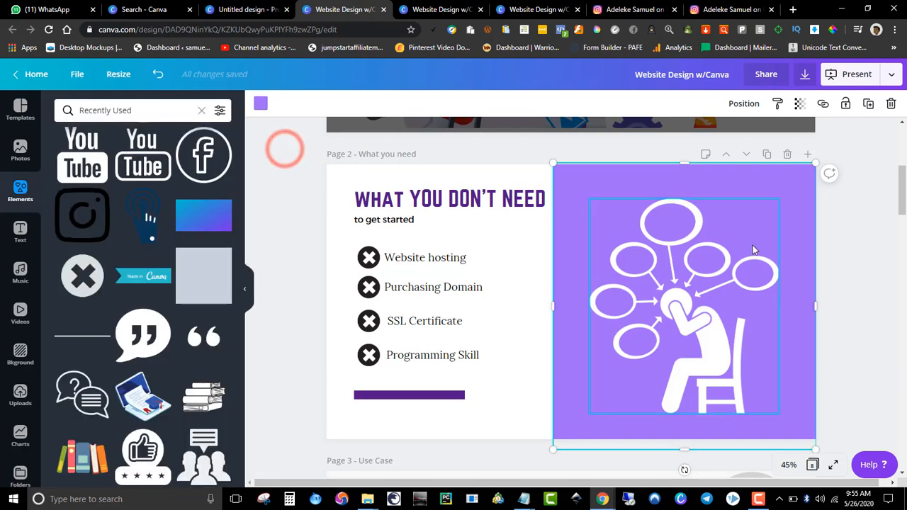
left_click(835, 218)
left_click_drag(902, 189, 903, 186)
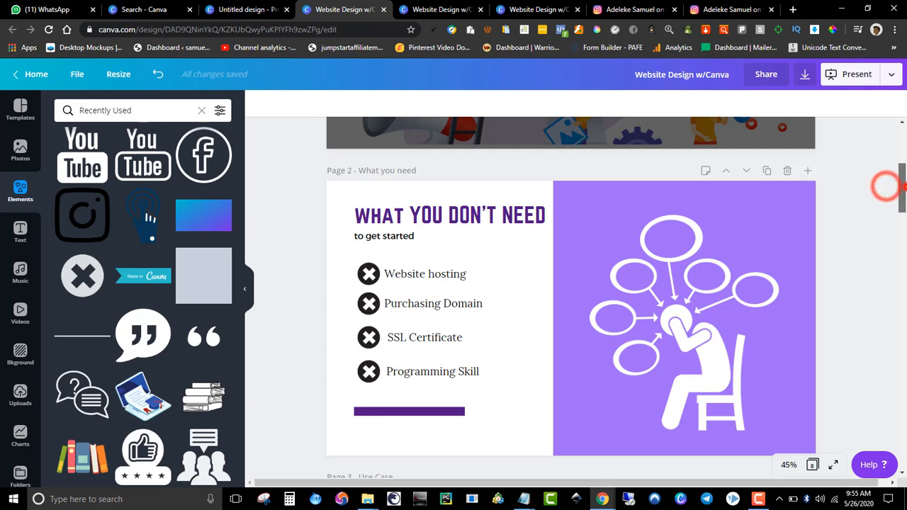
Search the elements library for "arrow" and browse for the bullet icon used on the Use Case page
left_click_drag(902, 188, 905, 209)
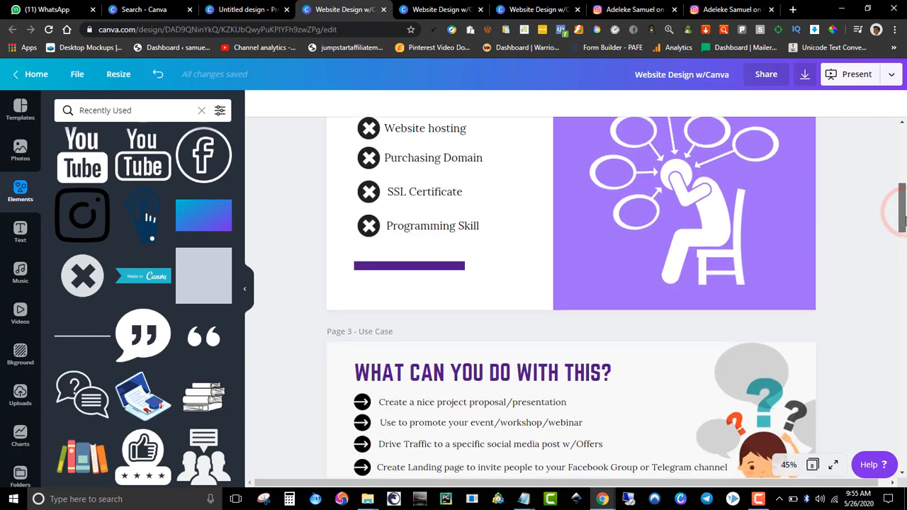
left_click_drag(903, 219, 905, 243)
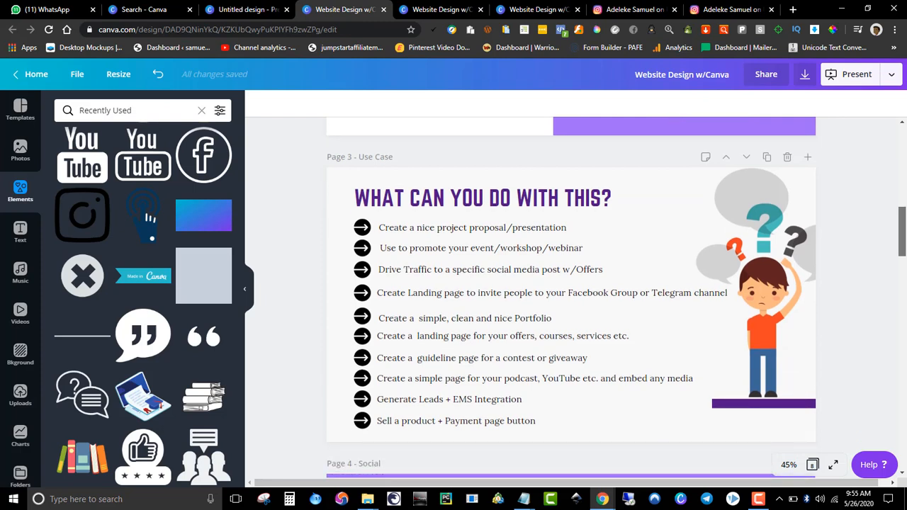
left_click(363, 228)
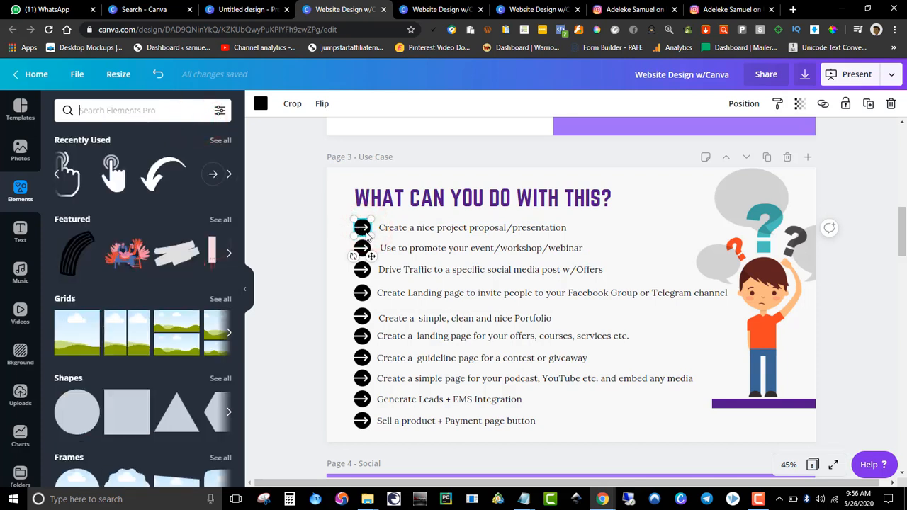
left_click(159, 113)
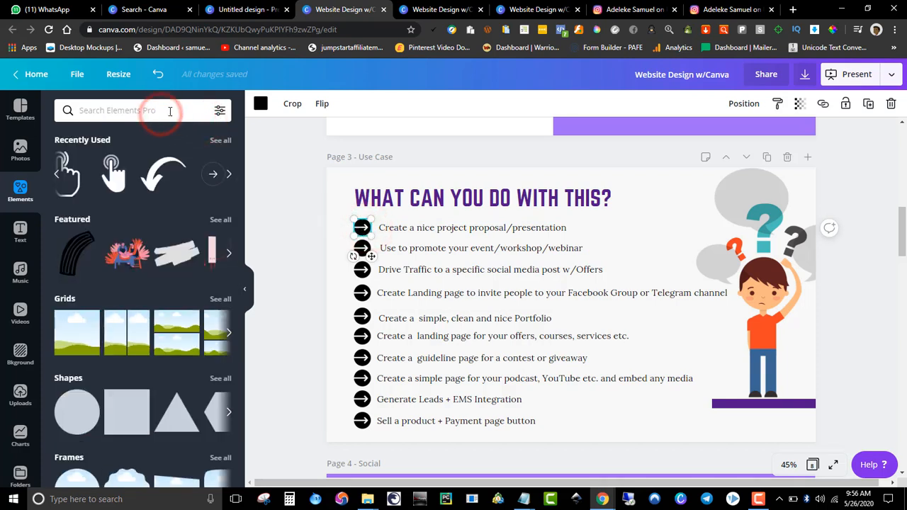
type("arrow")
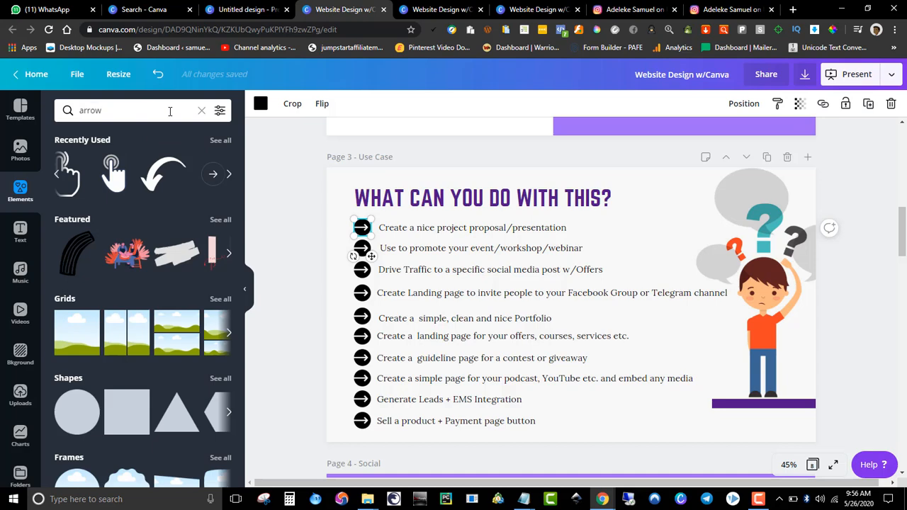
key("Return")
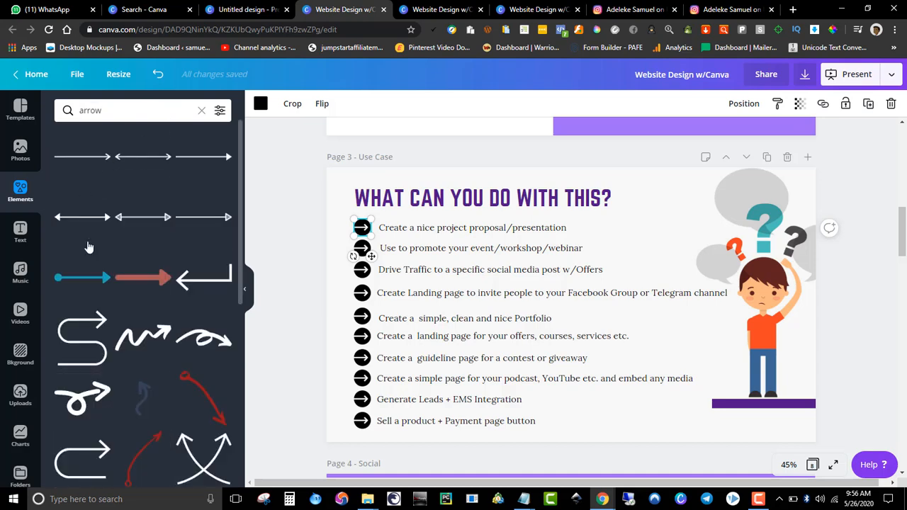
scroll(88, 247, "down", 15)
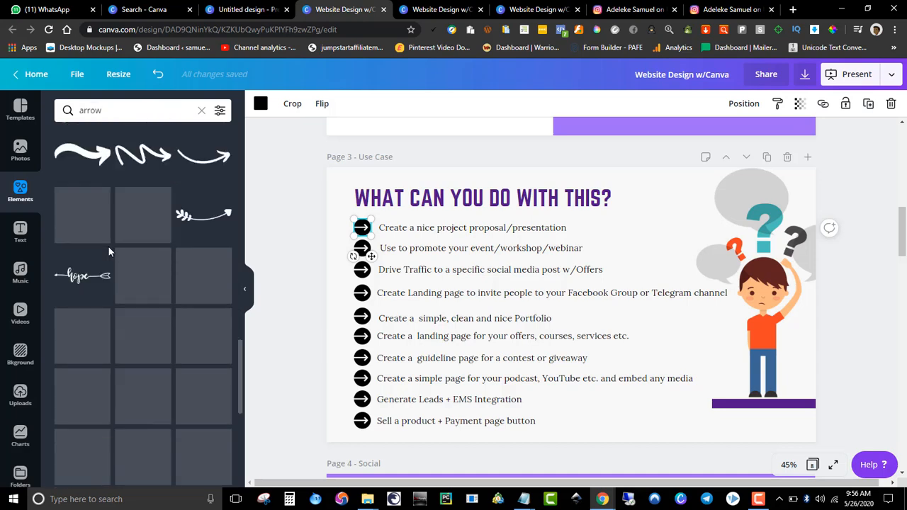
scroll(228, 367, "down", 4)
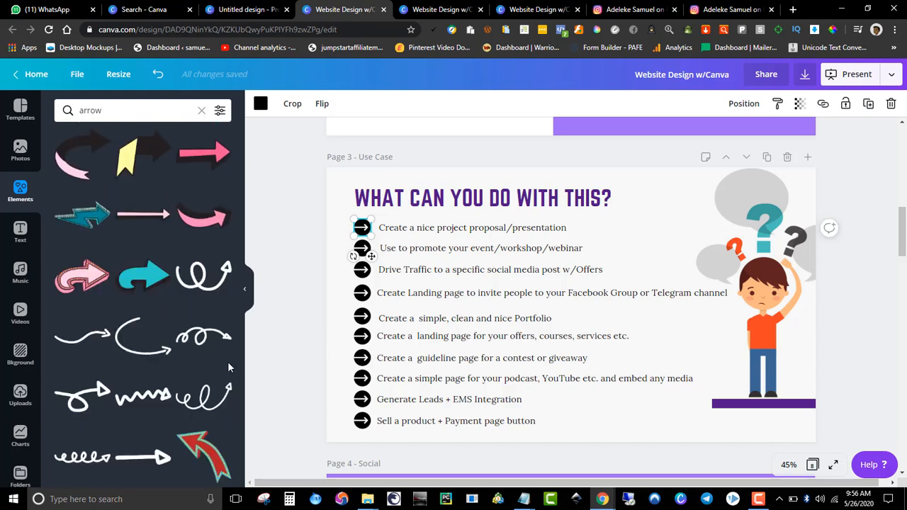
scroll(229, 368, "up", 15)
scroll(165, 285, "down", 1)
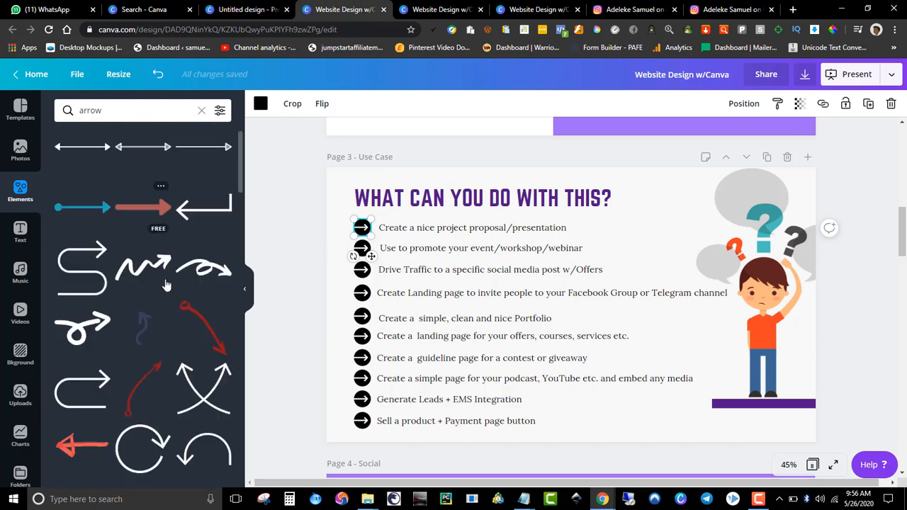
scroll(165, 285, "down", 10)
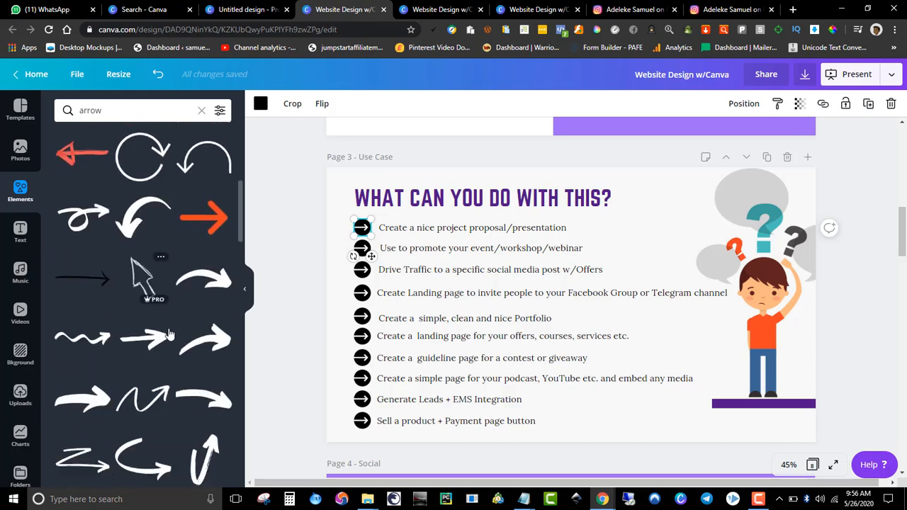
left_click(292, 263)
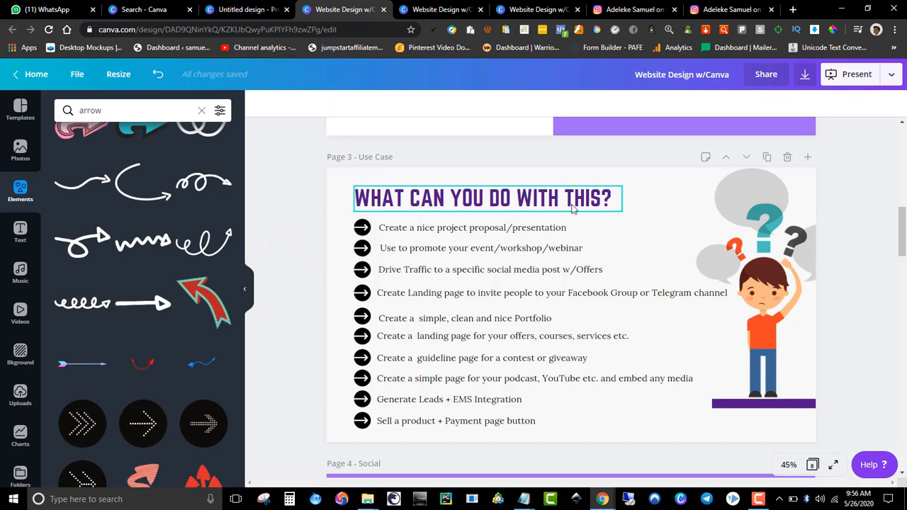
Inspect the confused boy illustration on the Use Case page and clear the arrow search from the elements library
left_click_drag(904, 224, 904, 221)
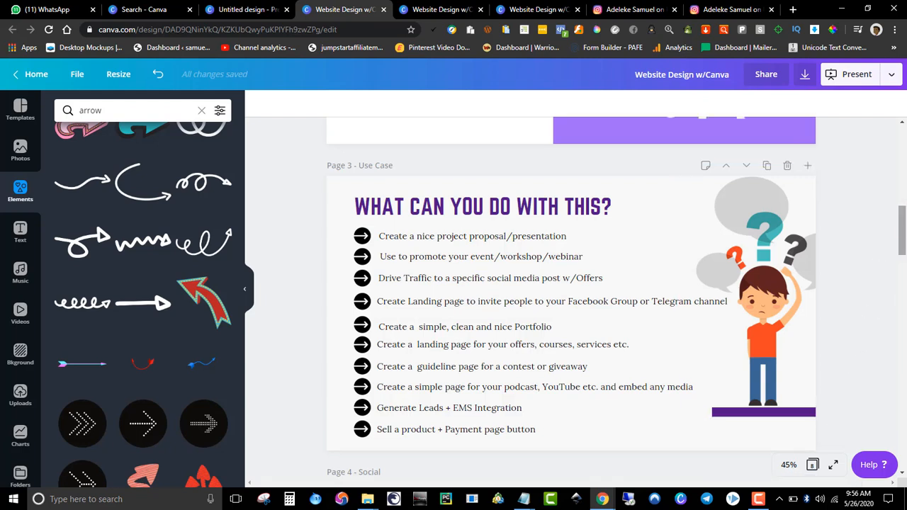
left_click(866, 205)
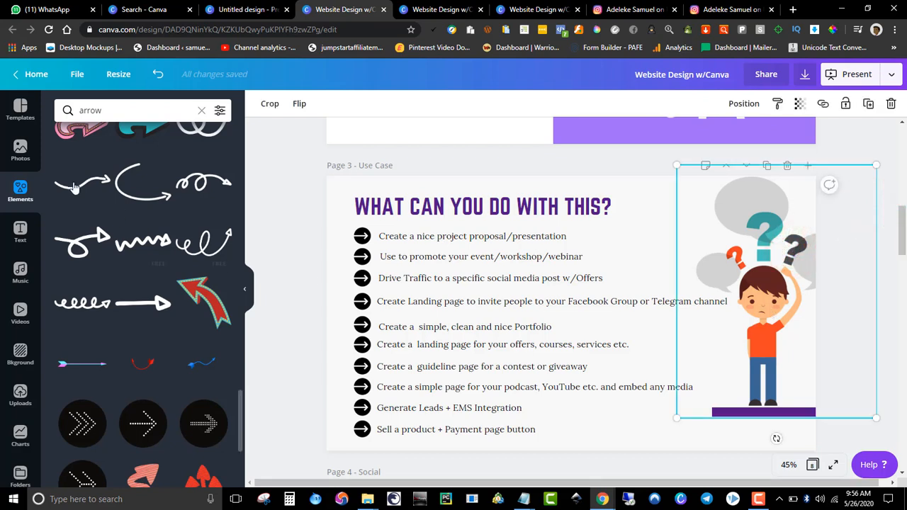
left_click(201, 114)
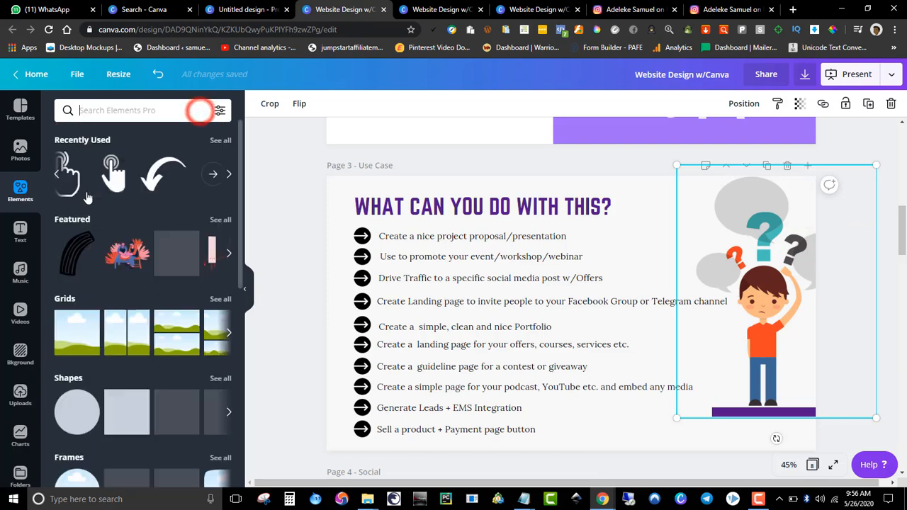
left_click(275, 242)
Go to the Social page and select the white embedded Instagram post beneath the heading
left_click_drag(903, 232, 904, 243)
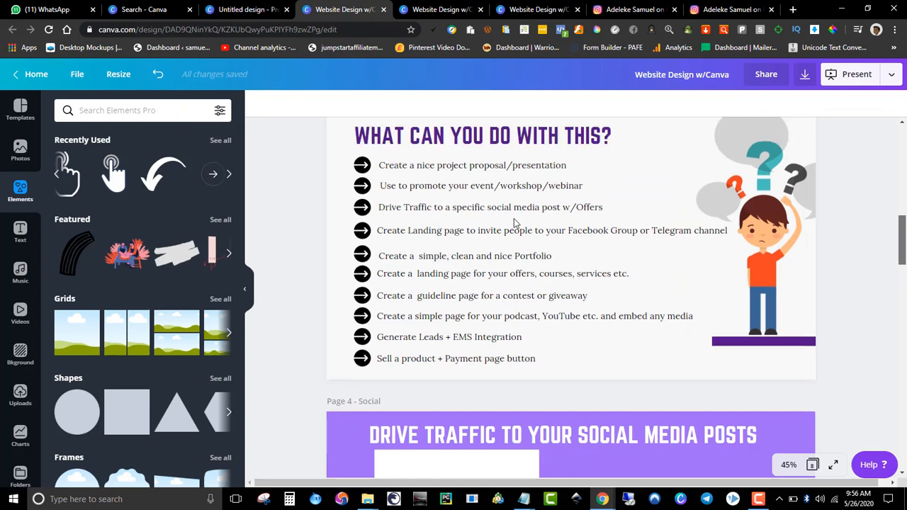
scroll(889, 231, "down", 1)
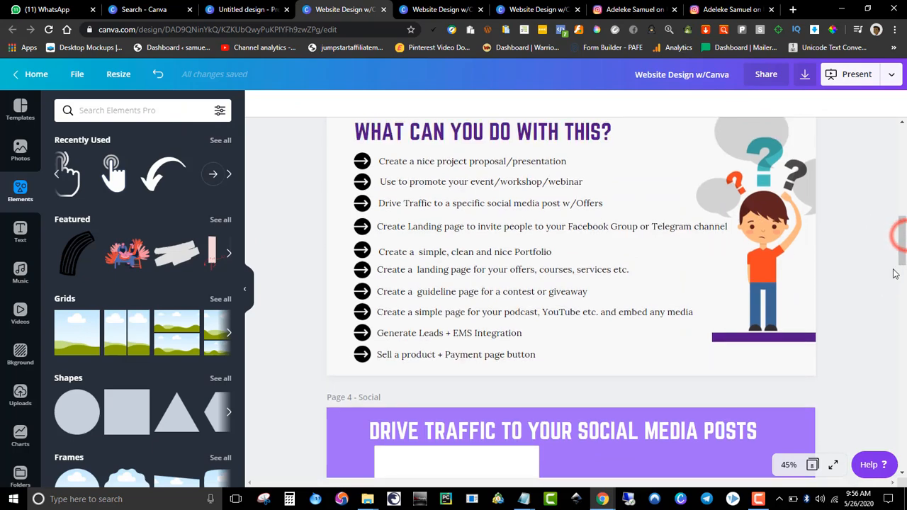
scroll(876, 287, "down", 6)
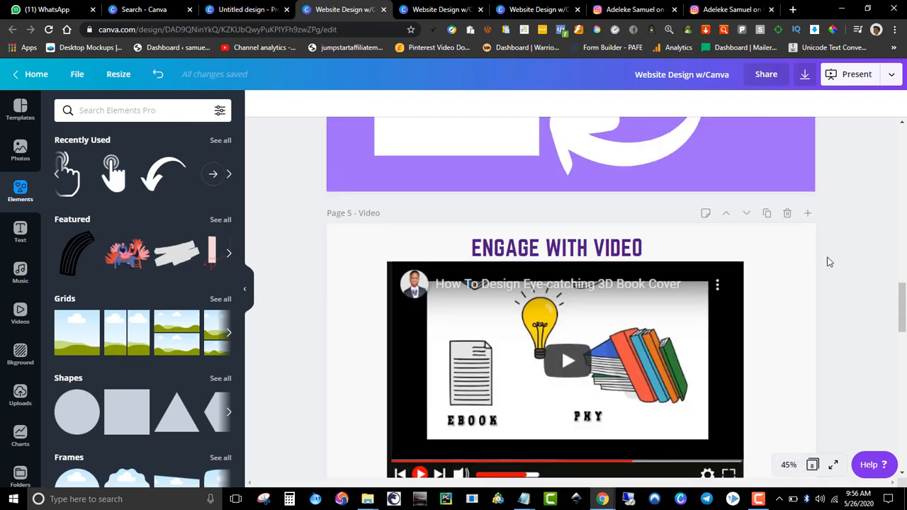
left_click(903, 304)
left_click_drag(903, 303, 904, 277)
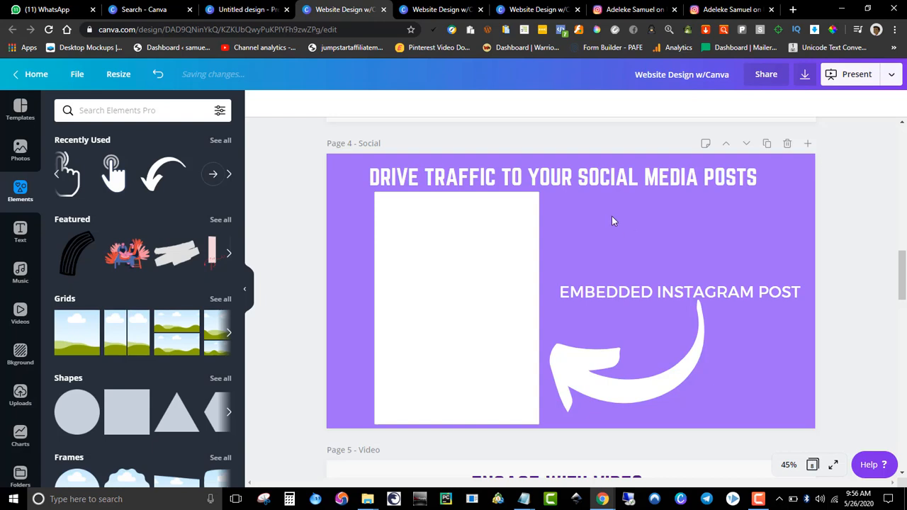
left_click(448, 278)
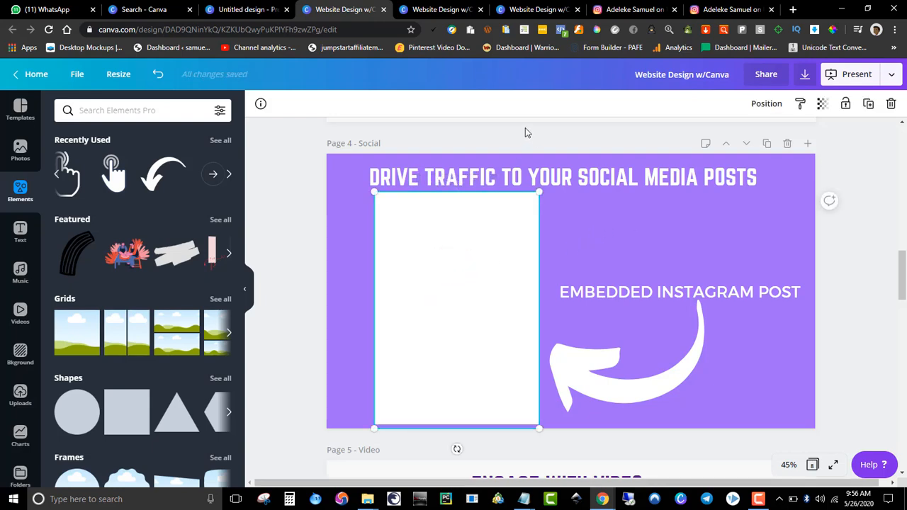
Switch to Instagram, look through the first slides of the 3D book cover post and copy the post's link
left_click(640, 9)
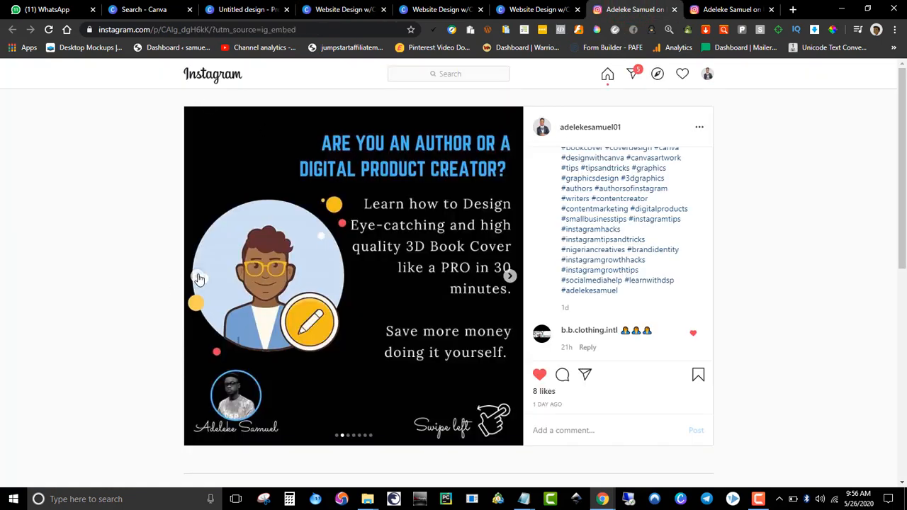
left_click(194, 278)
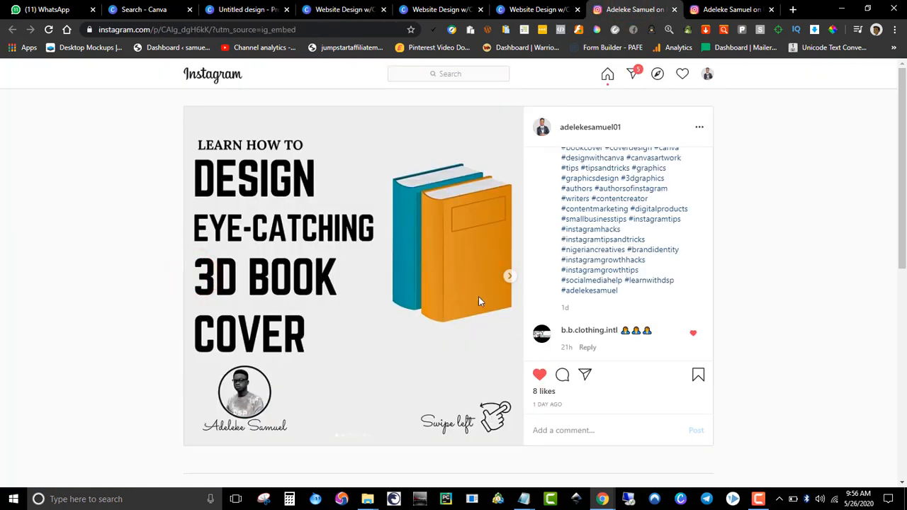
left_click(512, 279)
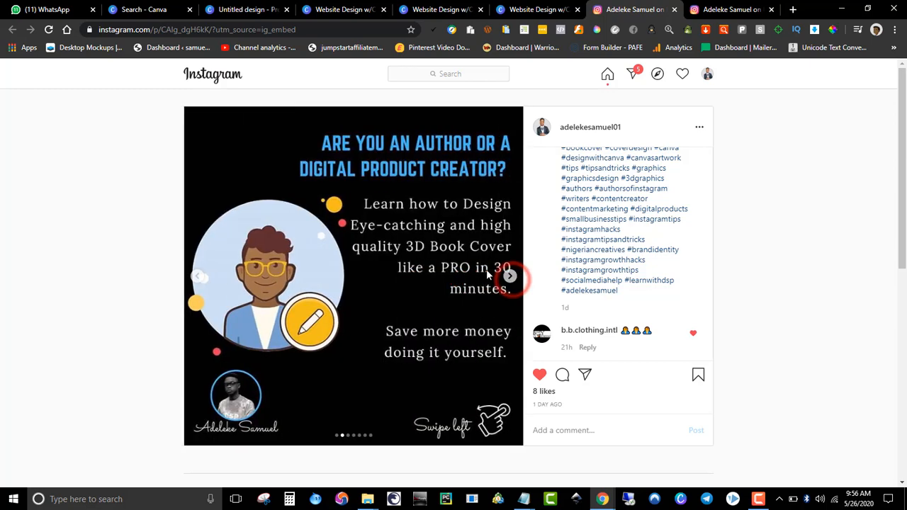
left_click(702, 130)
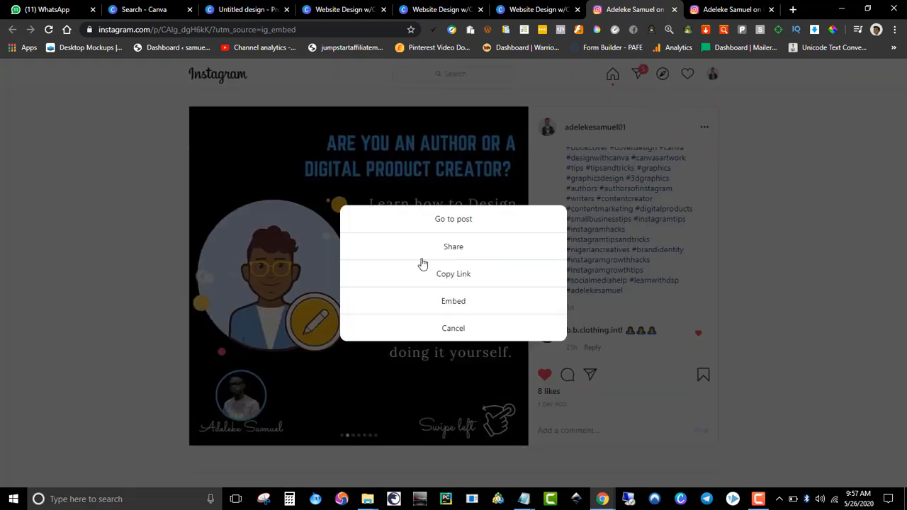
left_click(457, 279)
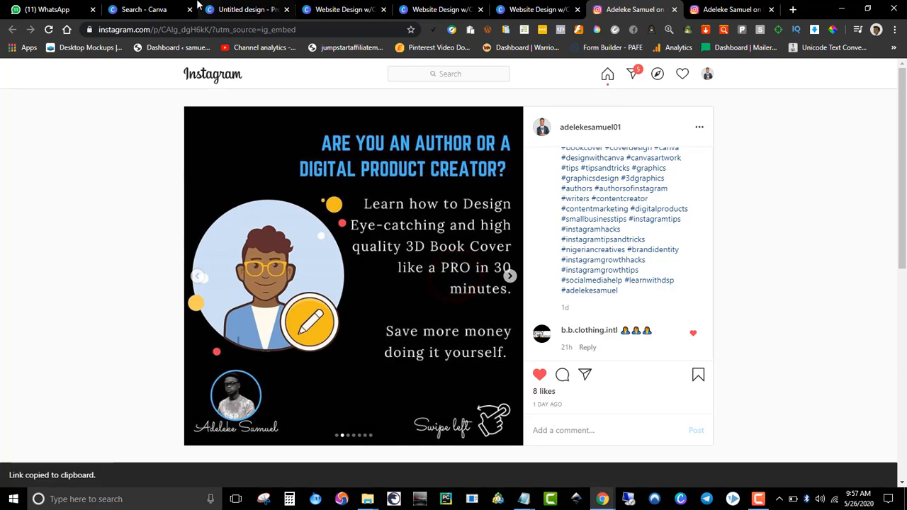
Return to the Canva design, add the Instagram post to the Social page with the Embeds app and align it with the existing embed's upper edge
left_click(234, 10)
left_click(332, 9)
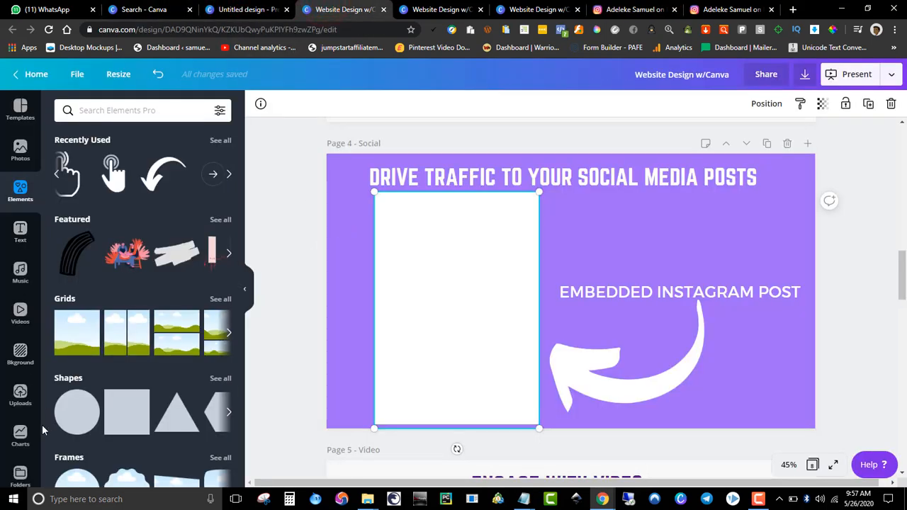
scroll(16, 375, "down", 2)
left_click(20, 425)
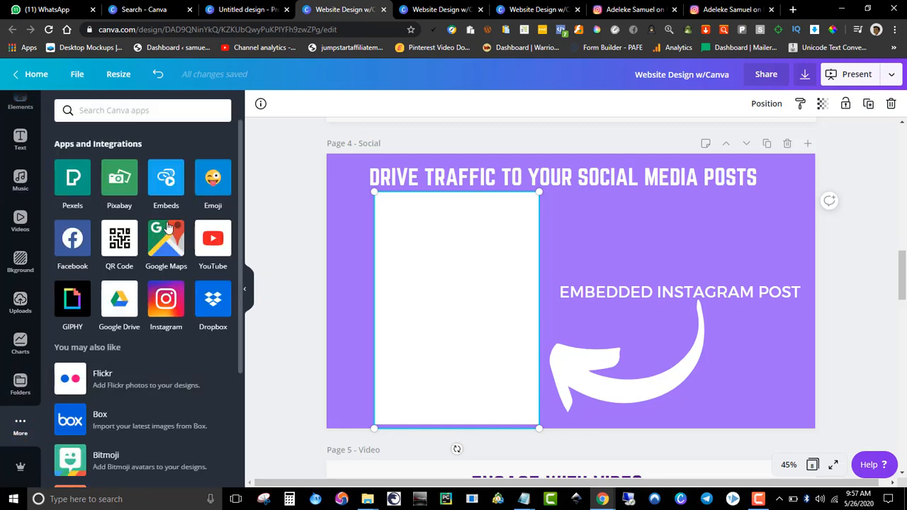
left_click(167, 181)
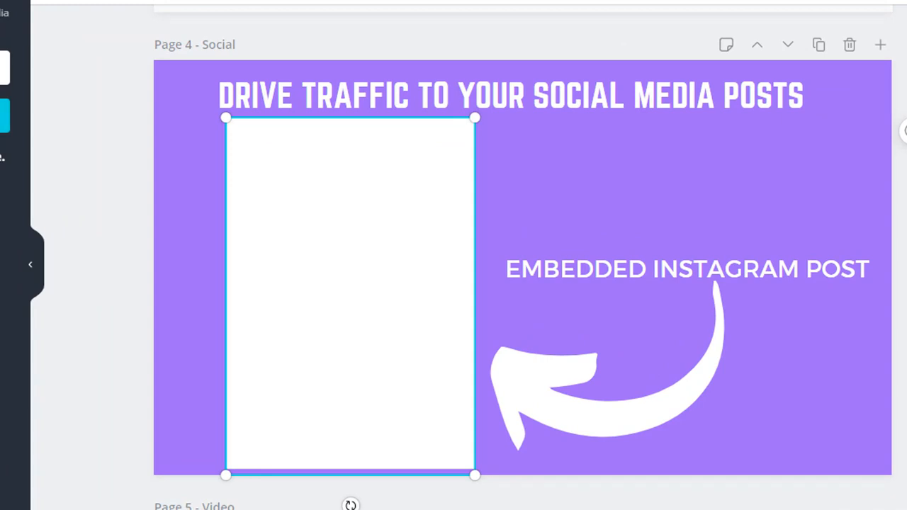
left_click(4, 115)
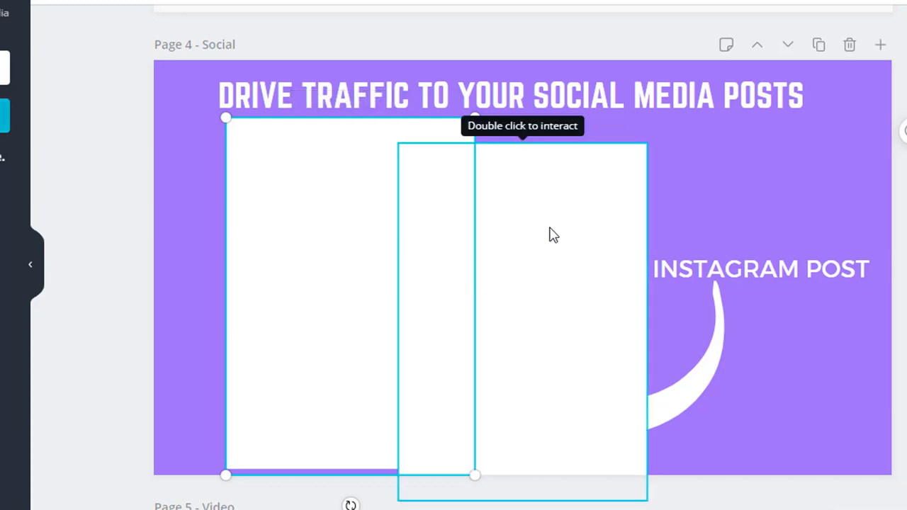
left_click_drag(541, 206, 559, 186)
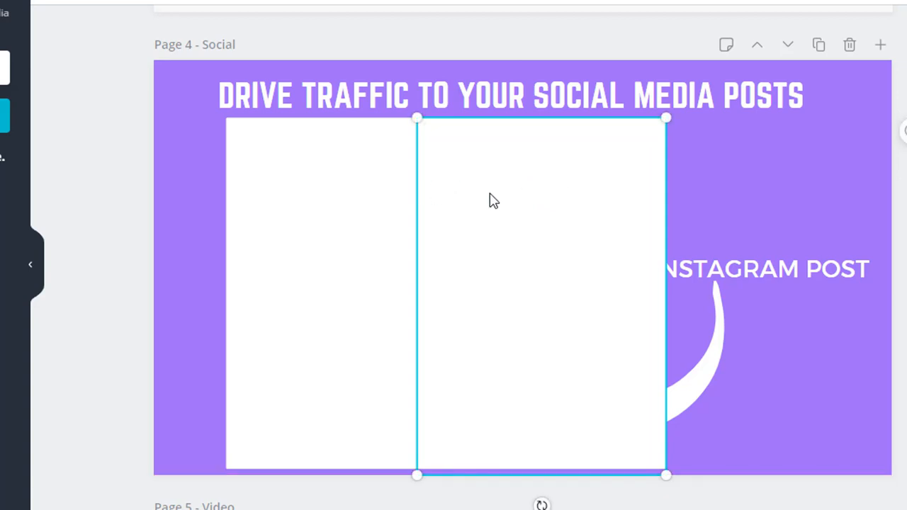
Delete the old Instagram embed on the Social page and move the new one into its place beneath the heading
left_click(347, 191)
key("Delete")
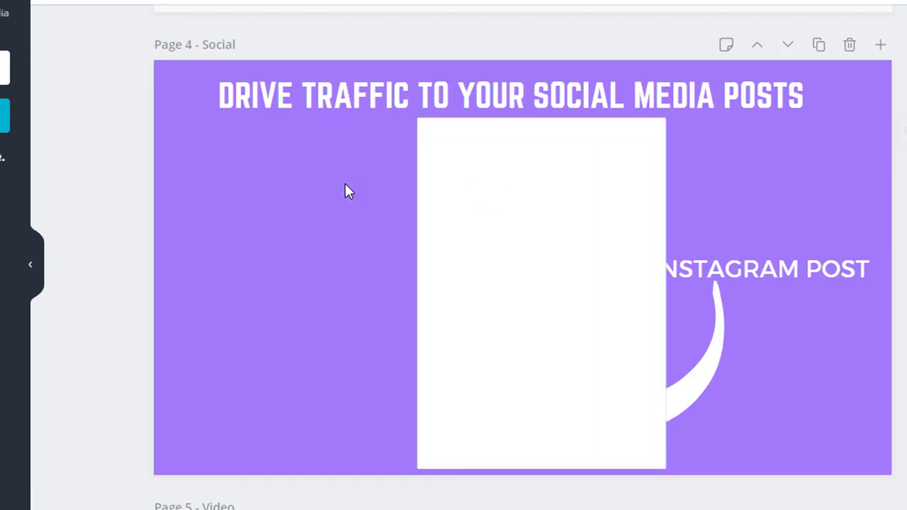
left_click(440, 239)
left_click_drag(488, 276, 280, 271)
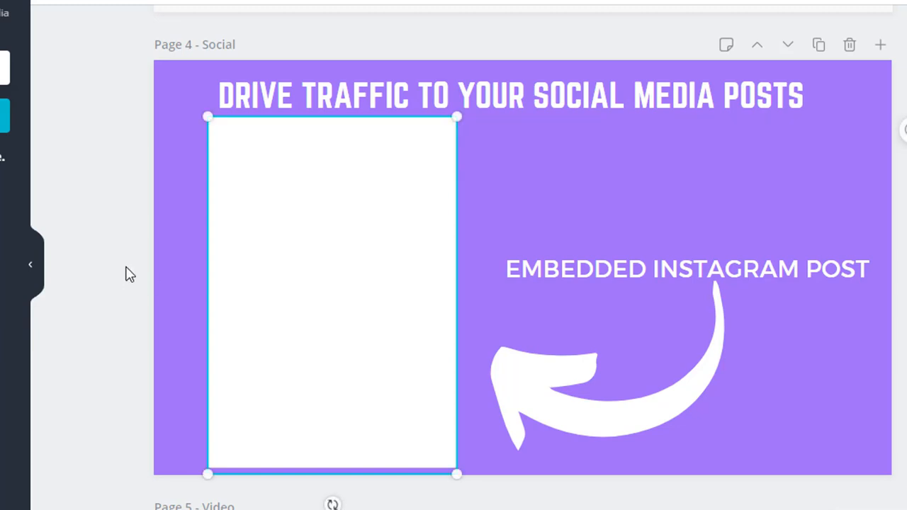
left_click_drag(259, 241, 277, 242)
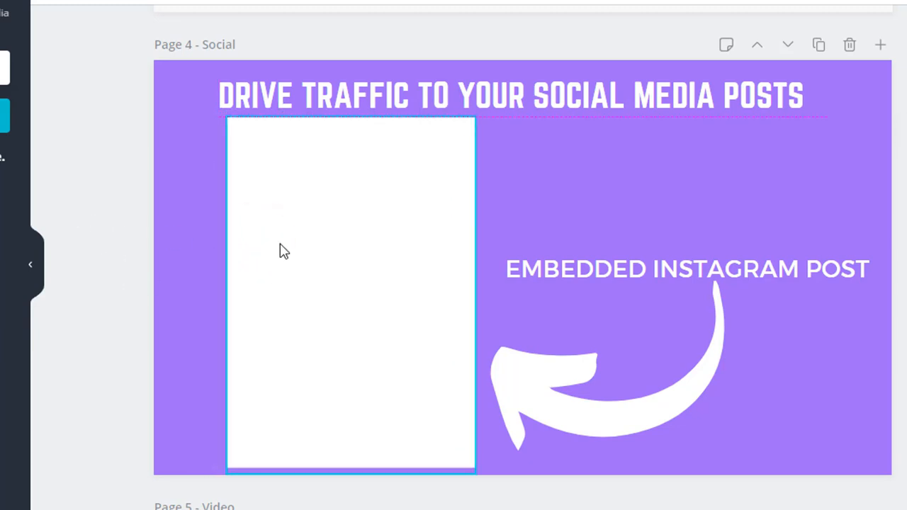
Inspect the curved arrow and the embedded Instagram post on the Social page
left_click(556, 390)
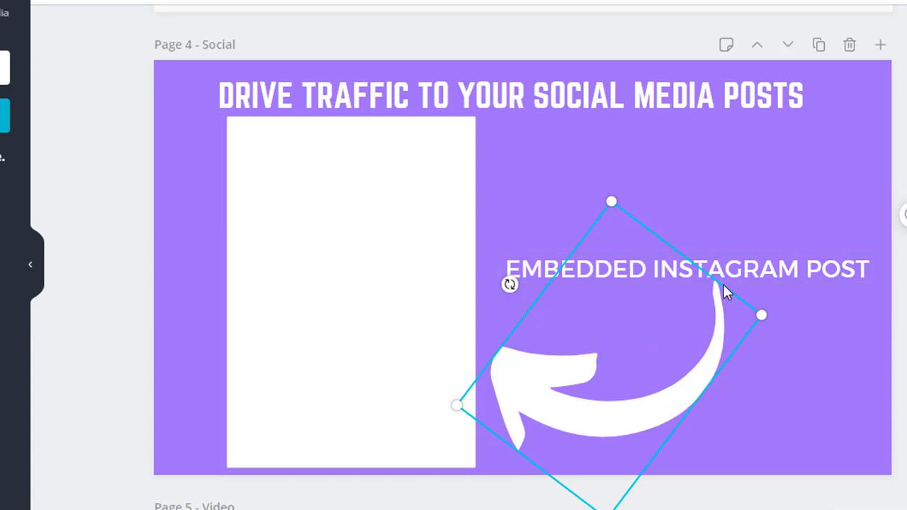
left_click(84, 167)
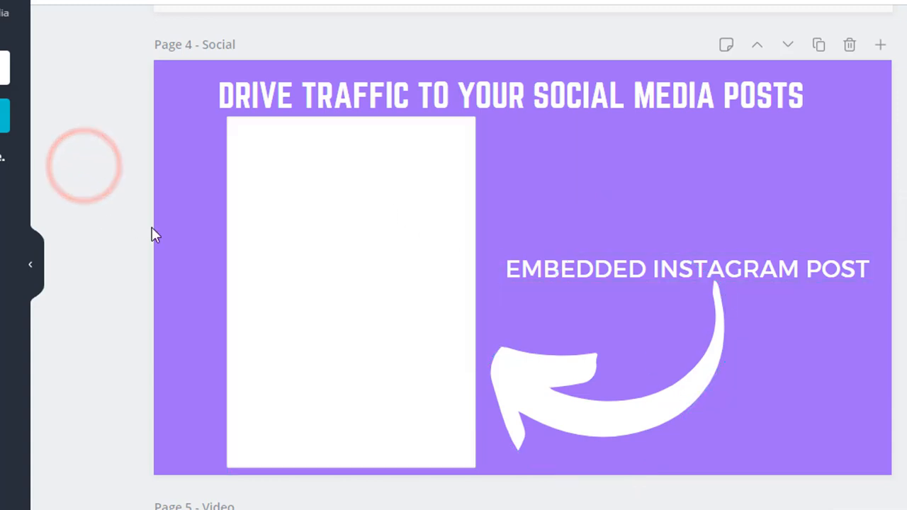
left_click(265, 305)
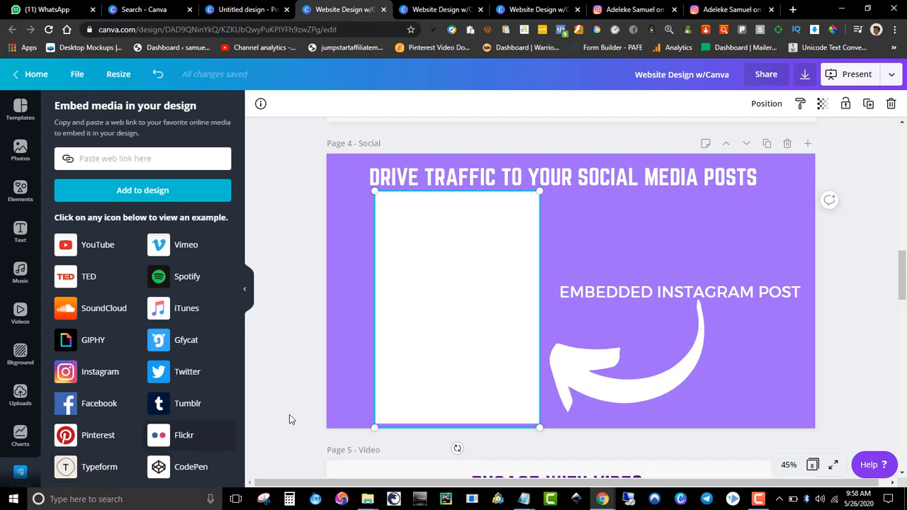
left_click(283, 324)
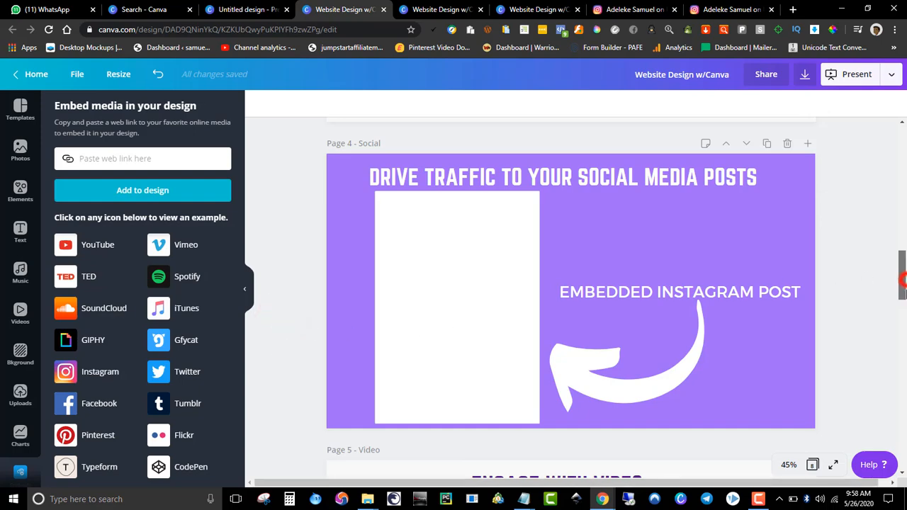
Look through the Video page's embedded YouTube video and the web link field for embeds, and continue to the About page
scroll(562, 318, "down", 5)
scroll(561, 281, "down", 3)
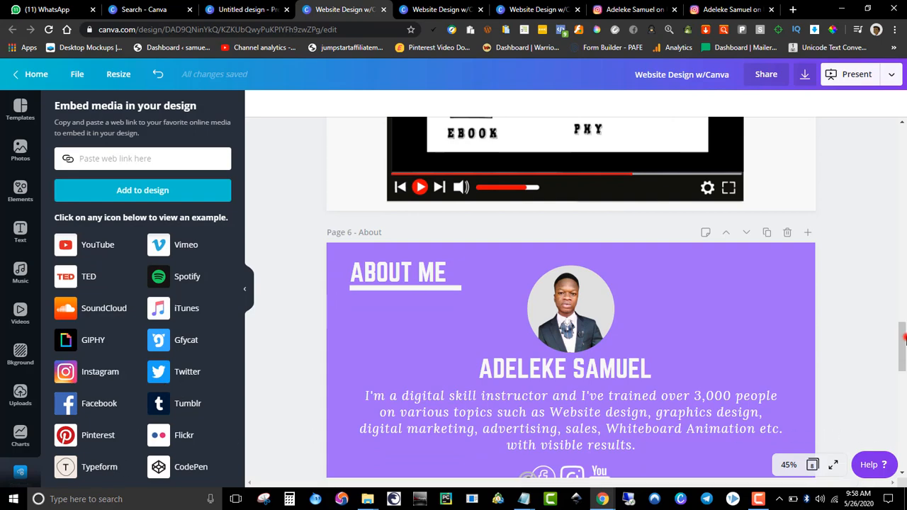
left_click_drag(906, 338, 855, 280)
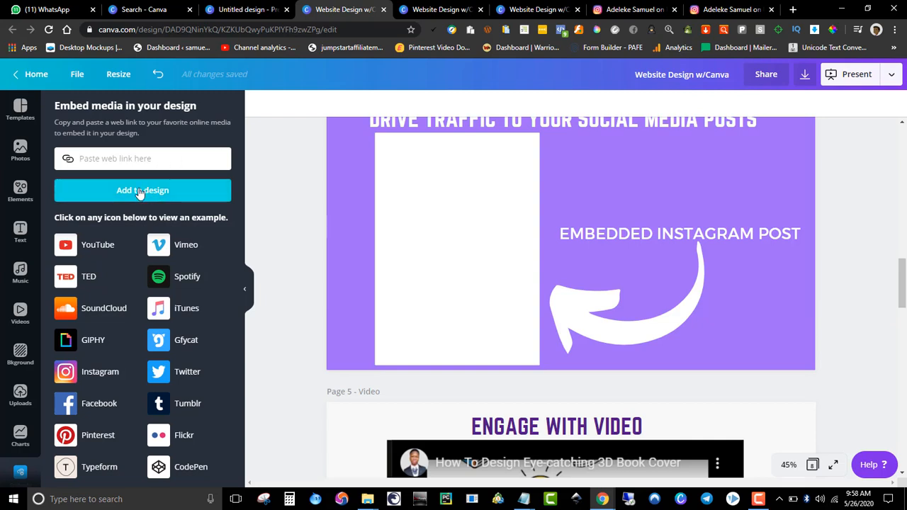
left_click_drag(902, 286, 900, 284)
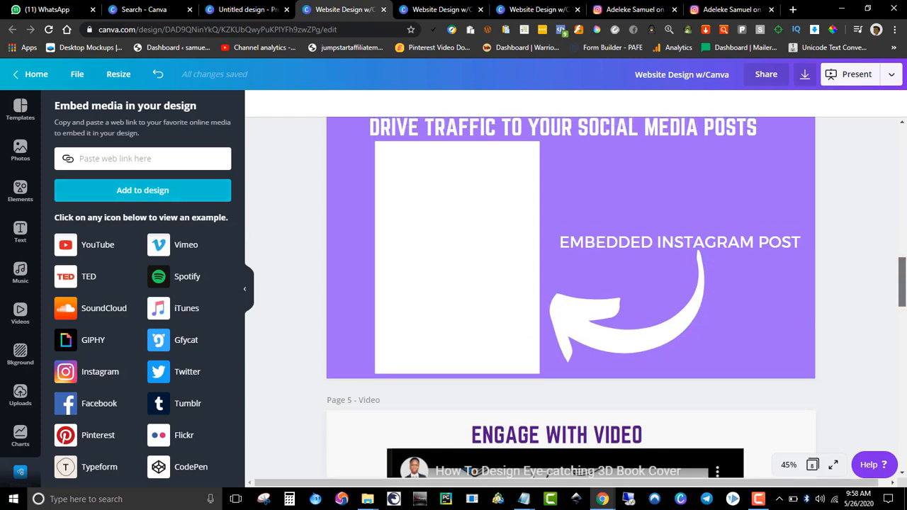
scroll(561, 364, "down", 3)
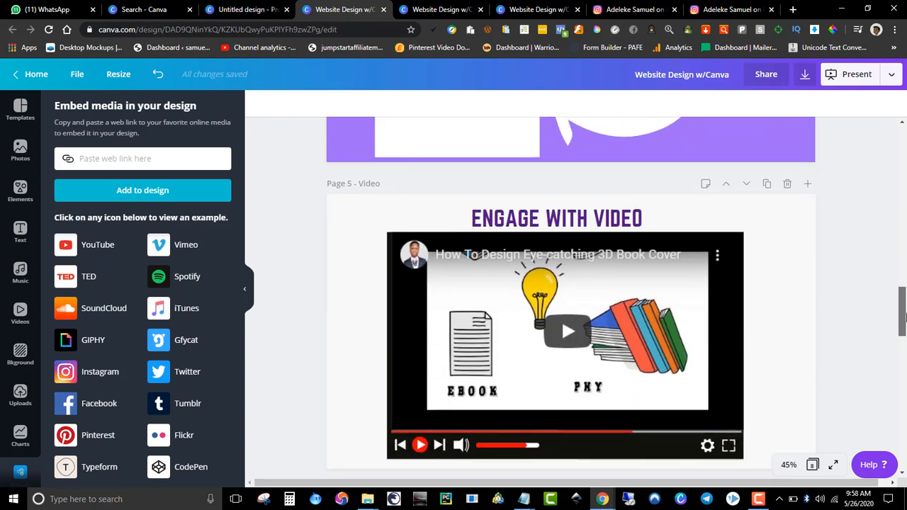
scroll(561, 318, "down", 1)
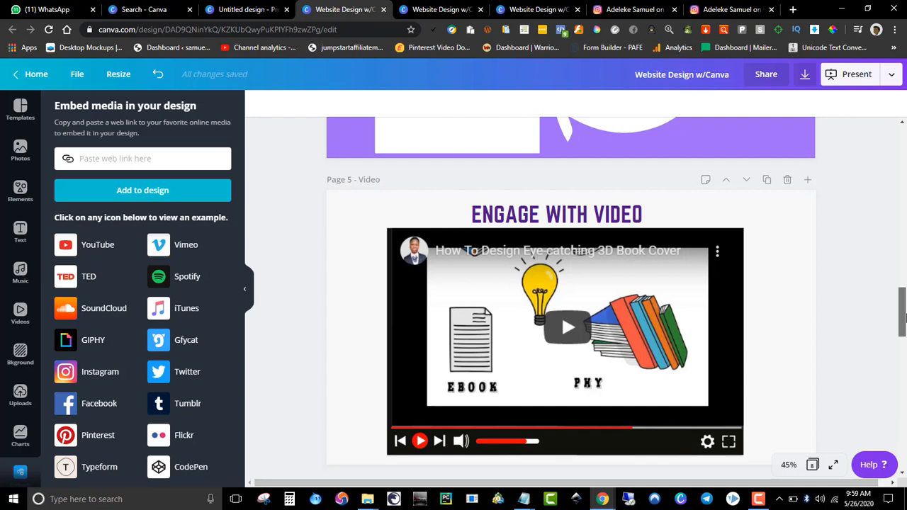
scroll(562, 314, "down", 1)
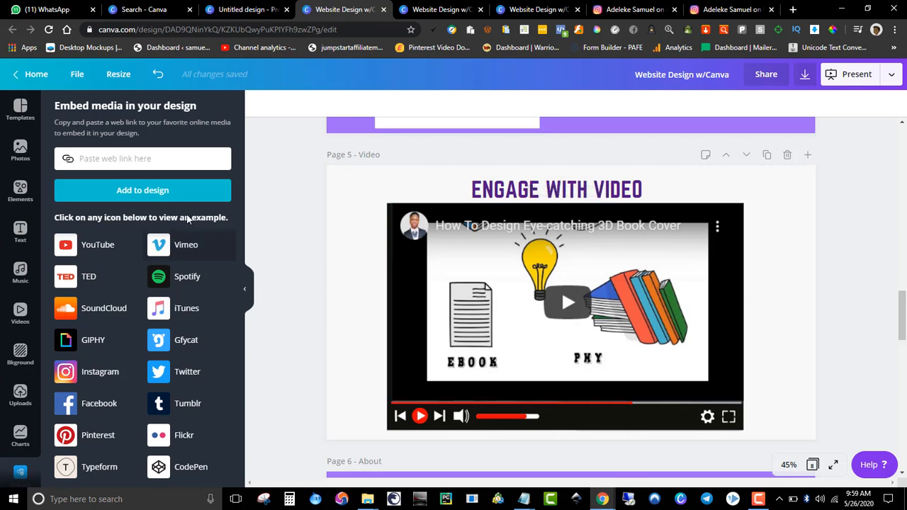
left_click(156, 158)
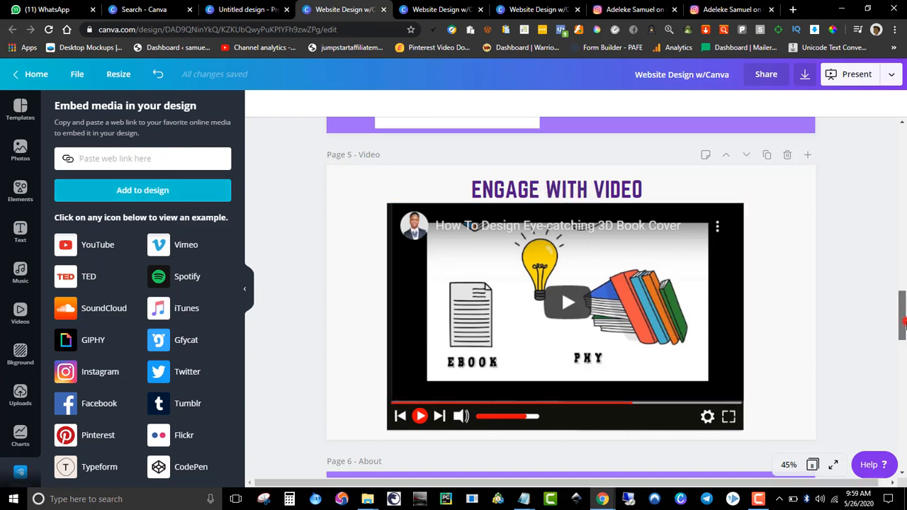
left_click_drag(904, 323, 904, 330)
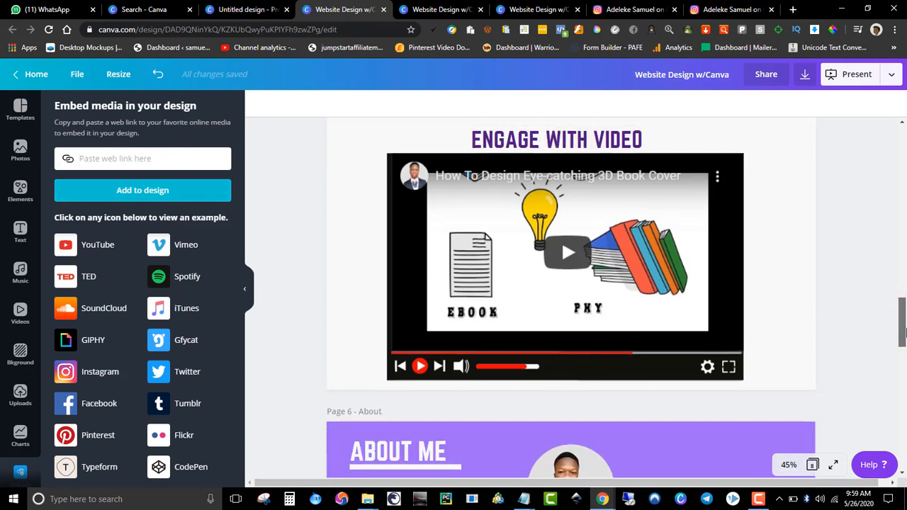
left_click_drag(905, 330, 905, 366)
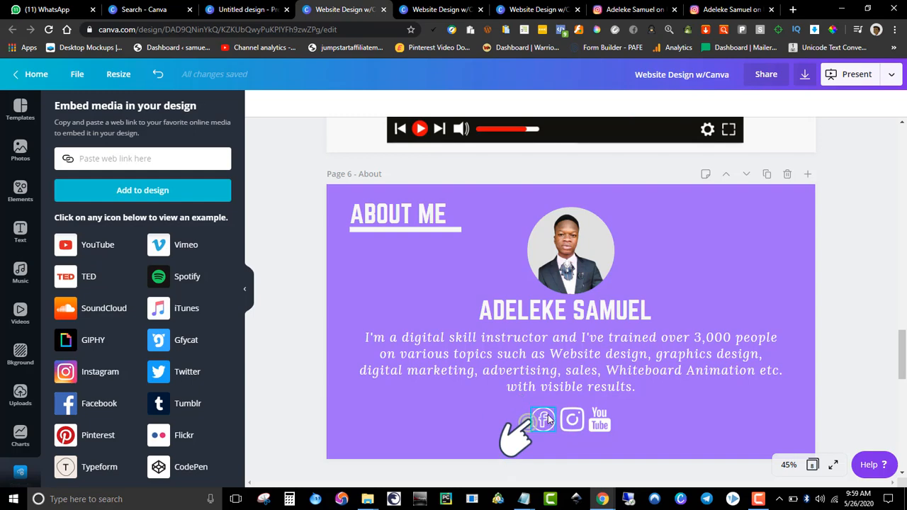
Search the elements library for facebook
left_click(16, 152)
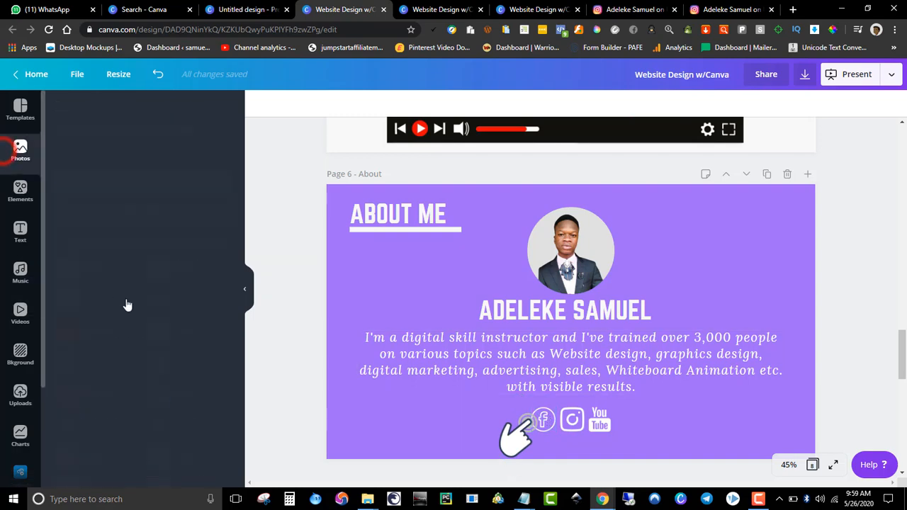
left_click(21, 191)
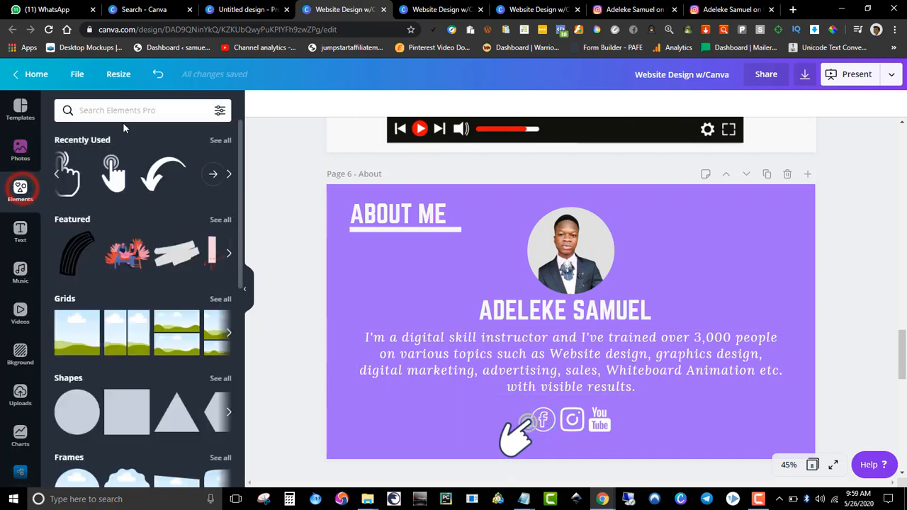
left_click(123, 121)
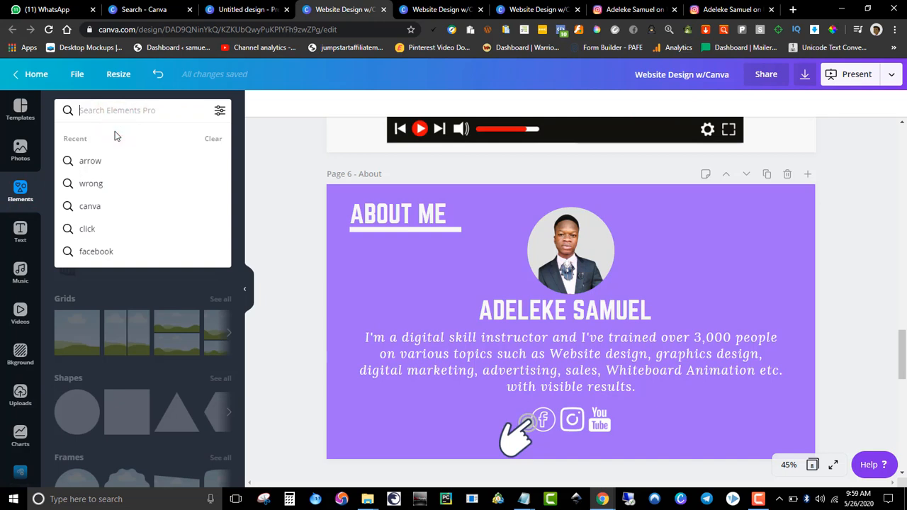
type("facebo")
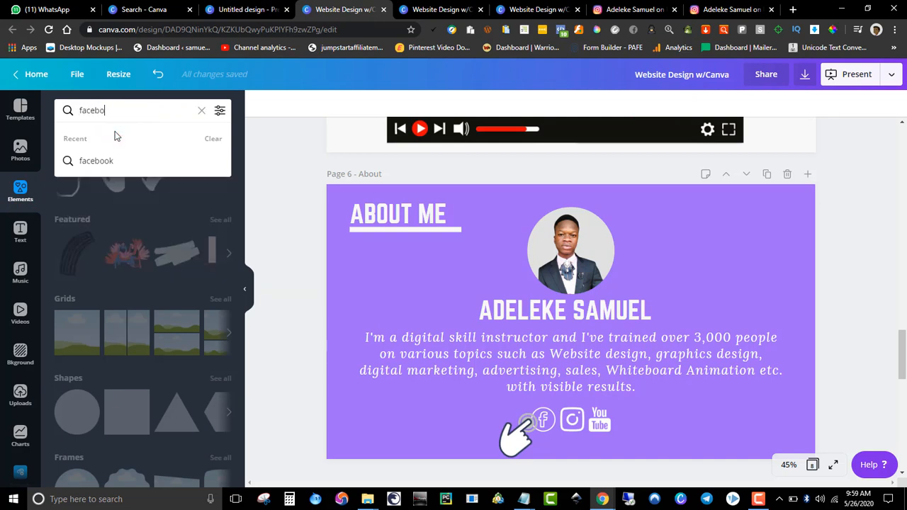
type("ok")
key("Return")
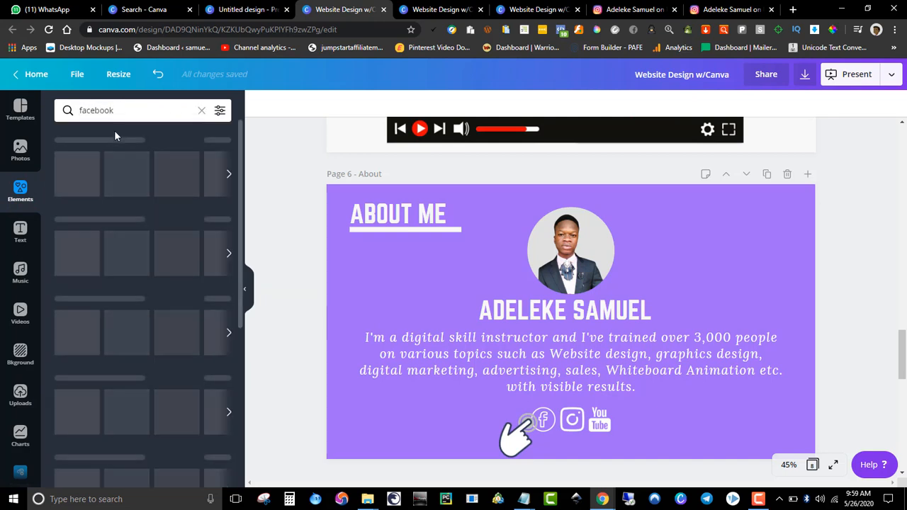
Add the outlined circular Facebook icon to the About page's lower right area and recolour it white
left_click(145, 214)
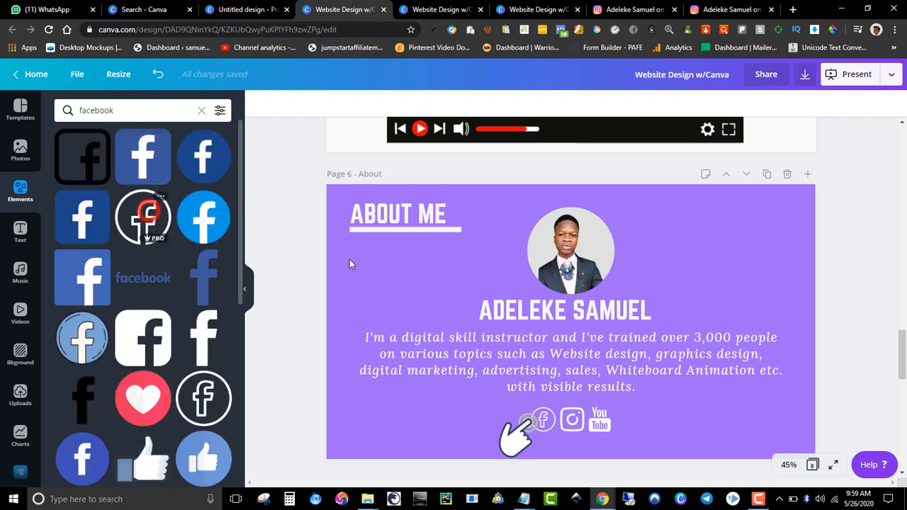
left_click_drag(569, 287, 704, 367)
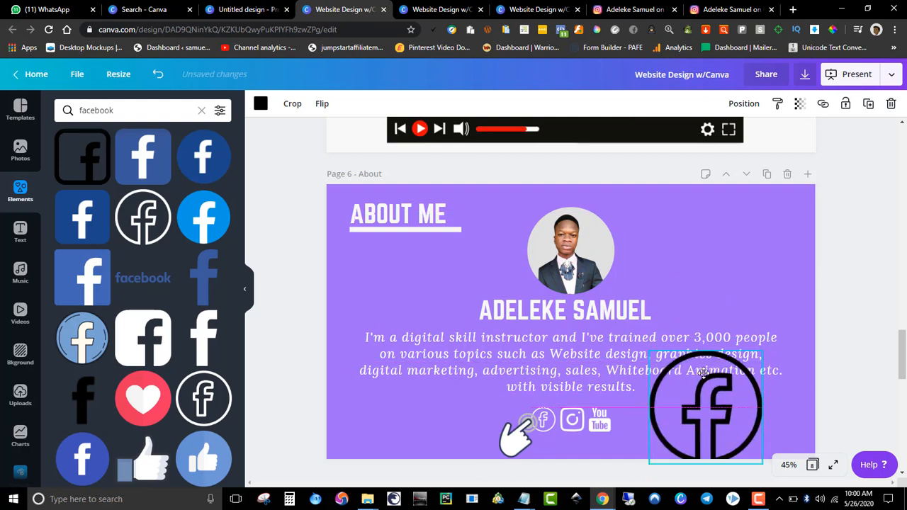
left_click(261, 105)
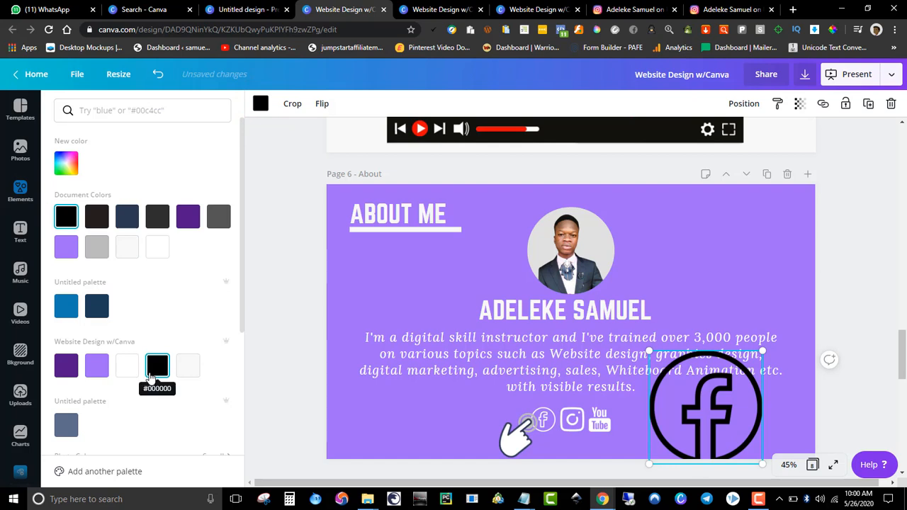
left_click(127, 367)
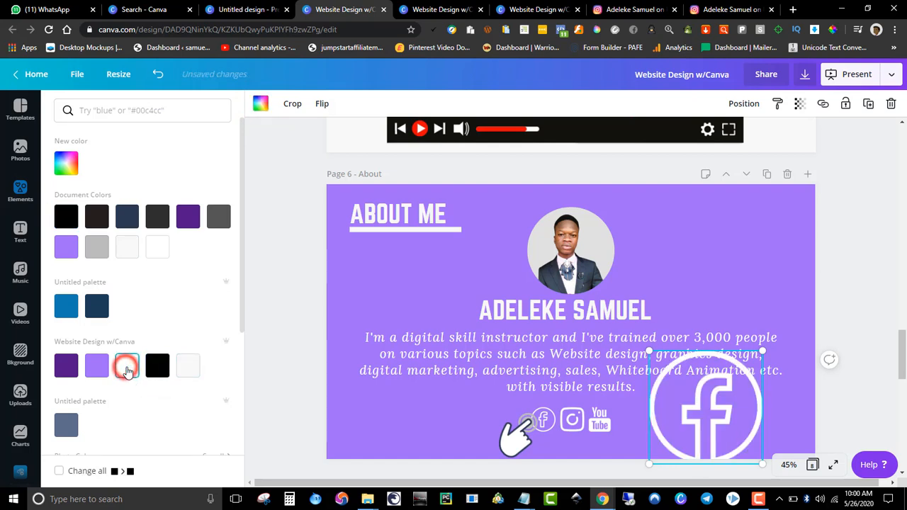
left_click(823, 105)
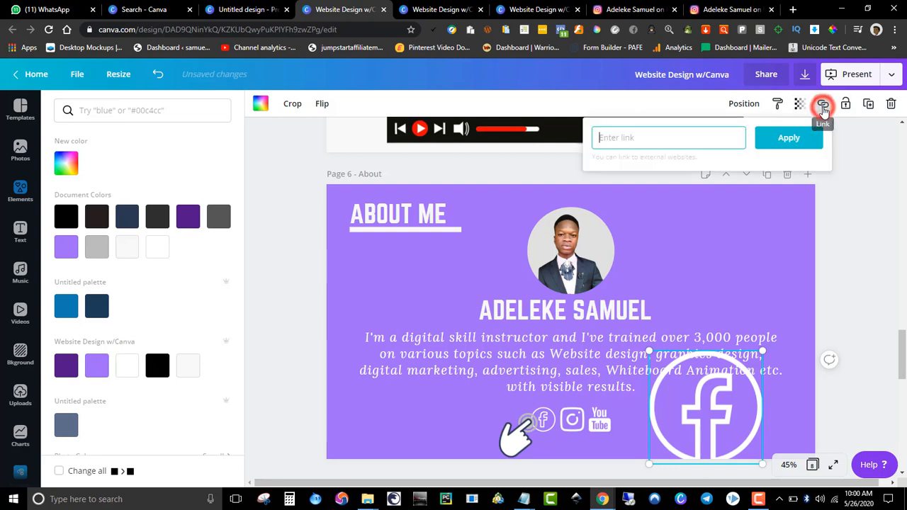
left_click(711, 141)
type("htt")
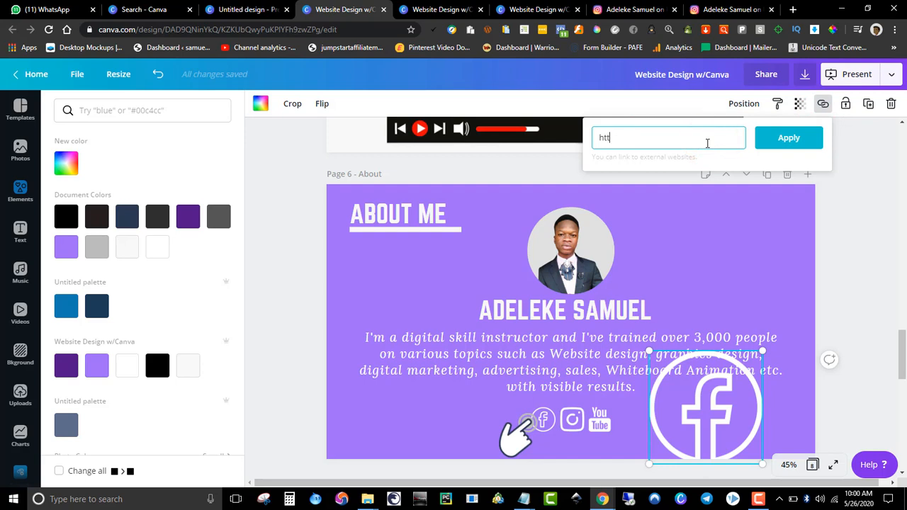
type("ps://")
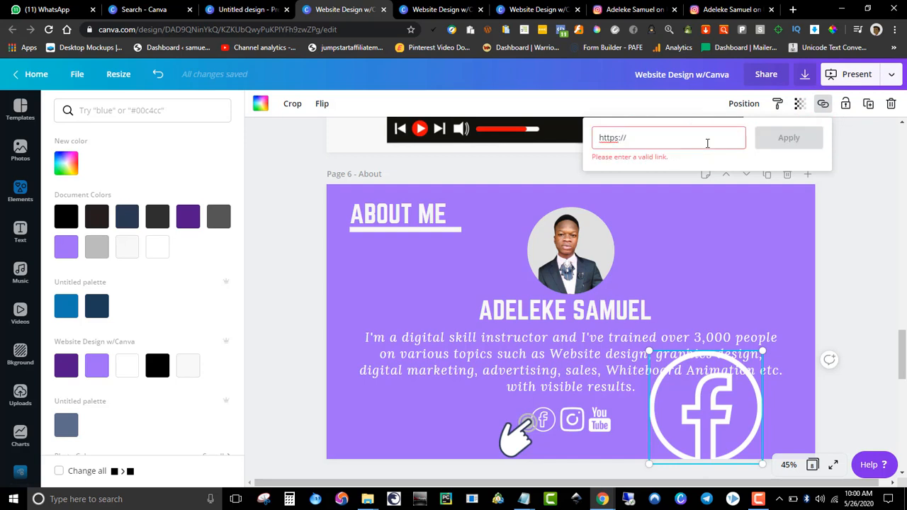
key("BackSpace")
key("BackSpace")
key("BackSpace")
key("BackSpace")
key("BackSpace")
key("BackSpace")
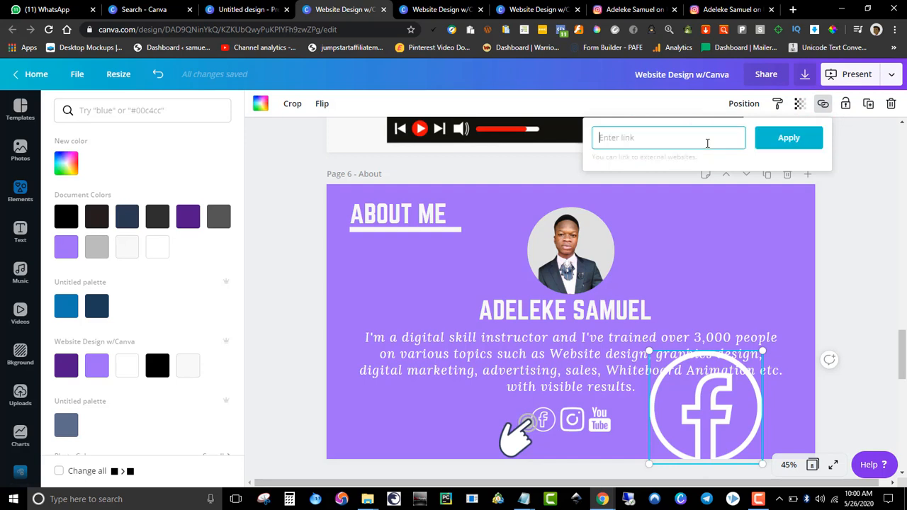
Delete the large white Facebook icon from the About page
left_click(739, 416)
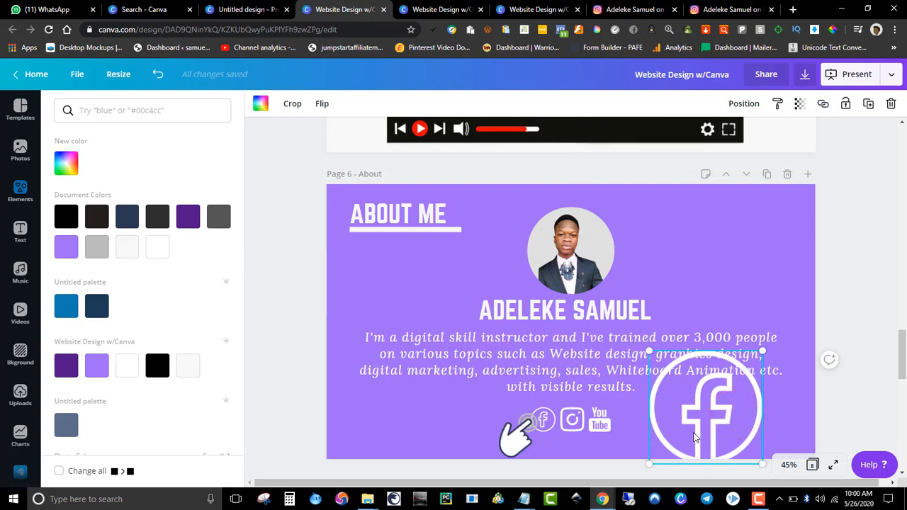
key("Delete")
left_click_drag(904, 347, 904, 272)
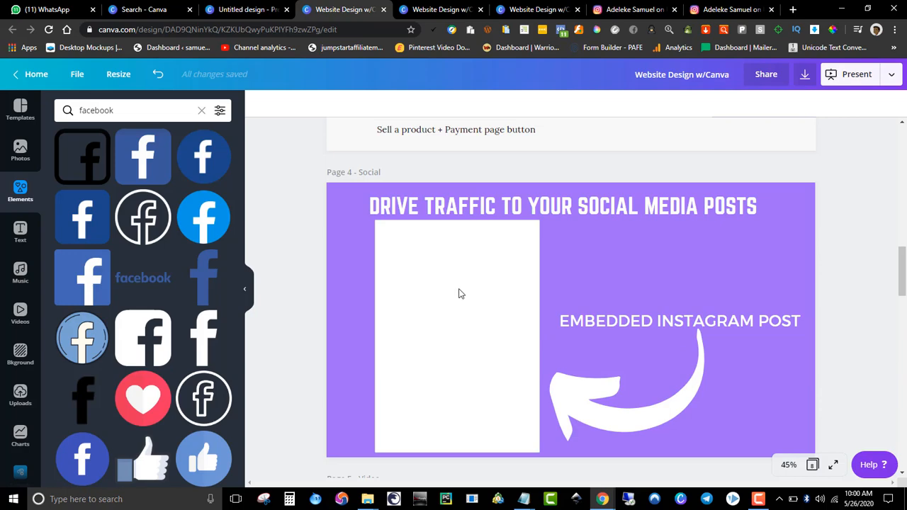
left_click_drag(903, 289, 902, 362)
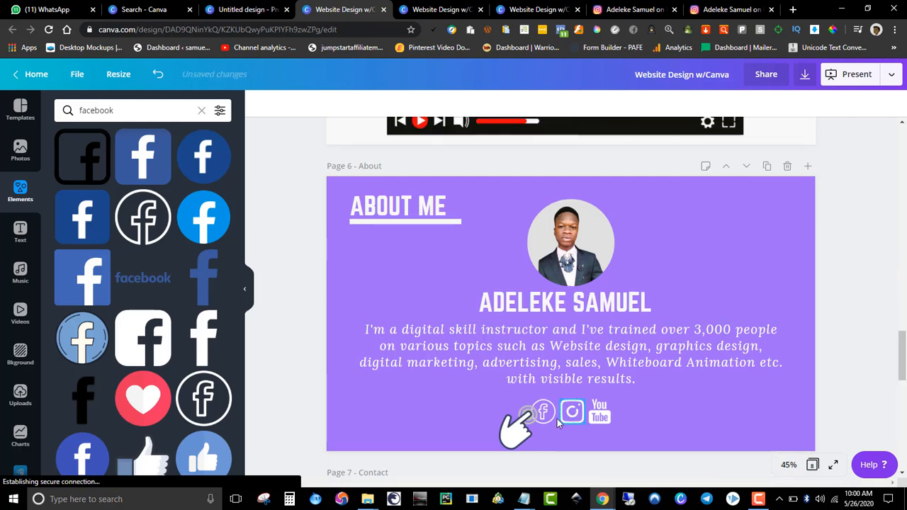
Select the hand pointer graphic on the About page and search the elements library for click
left_click(521, 428)
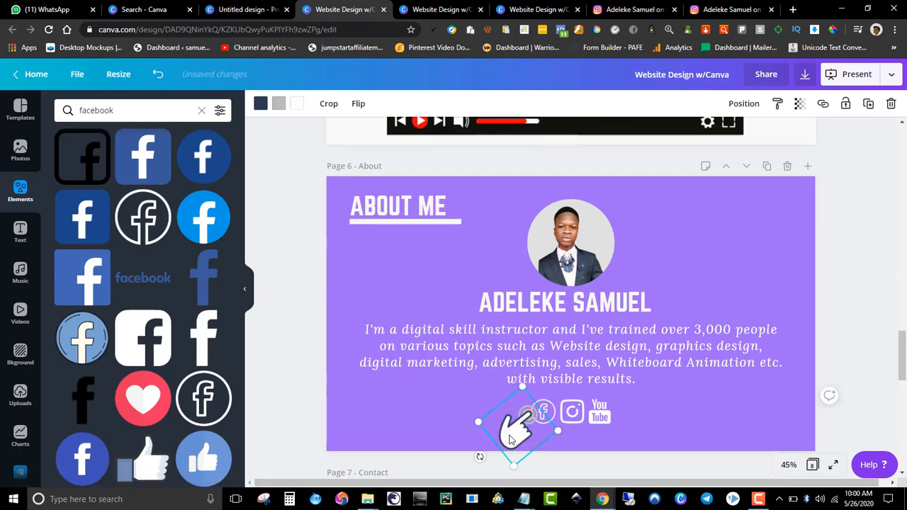
left_click(201, 110)
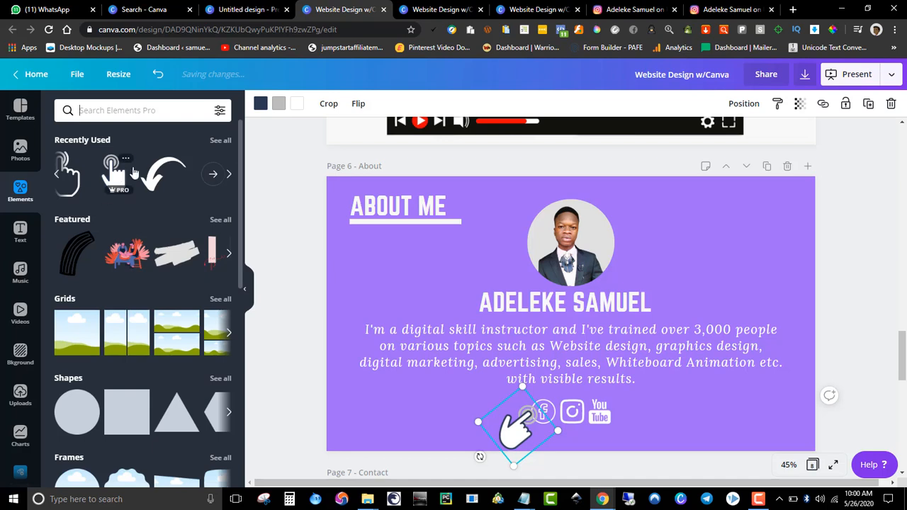
left_click(179, 113)
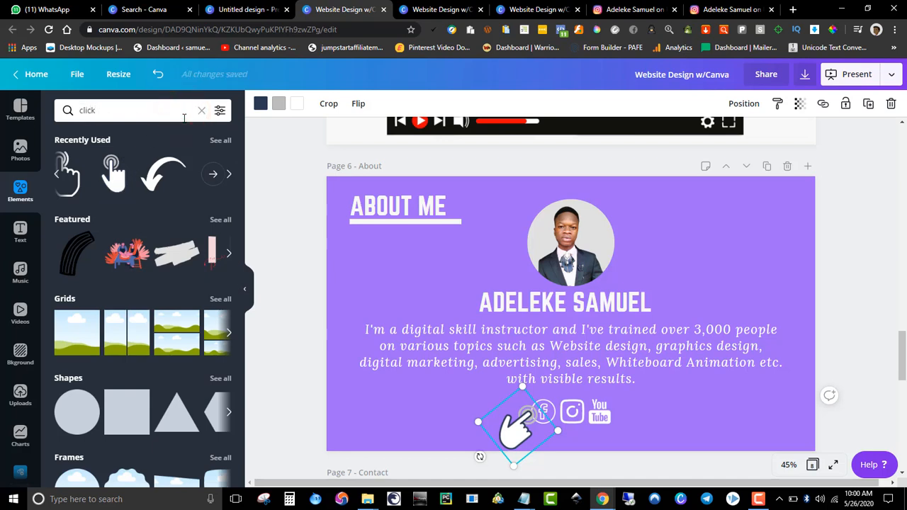
key("Return")
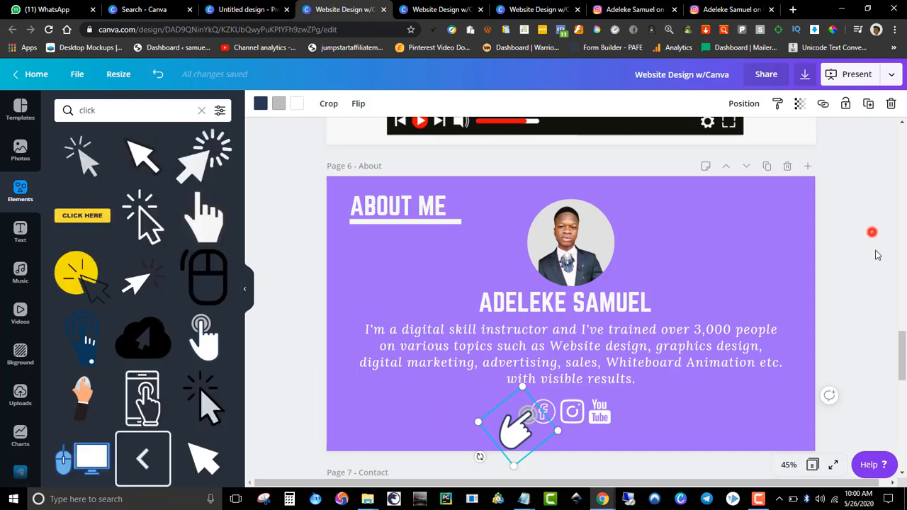
On the Contact page, search the elements library again for click and filter the results to Animated
left_click_drag(902, 356, 904, 410)
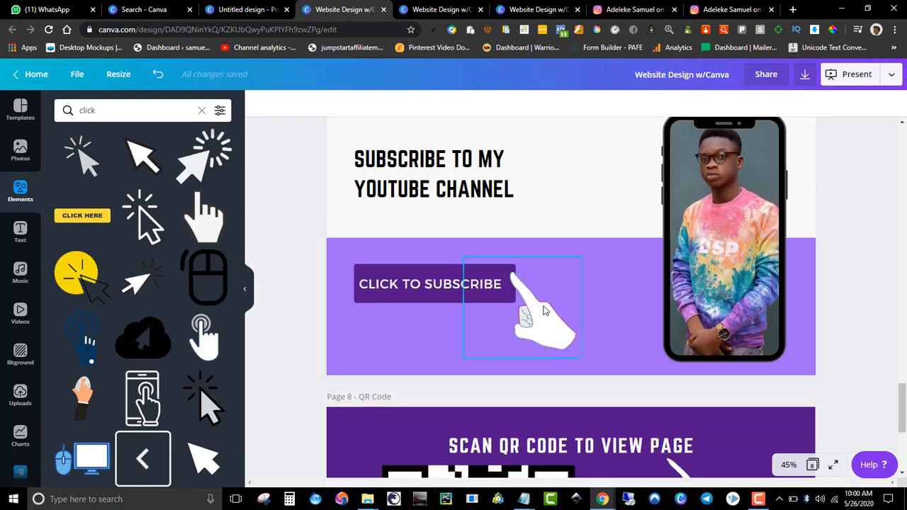
left_click(202, 112)
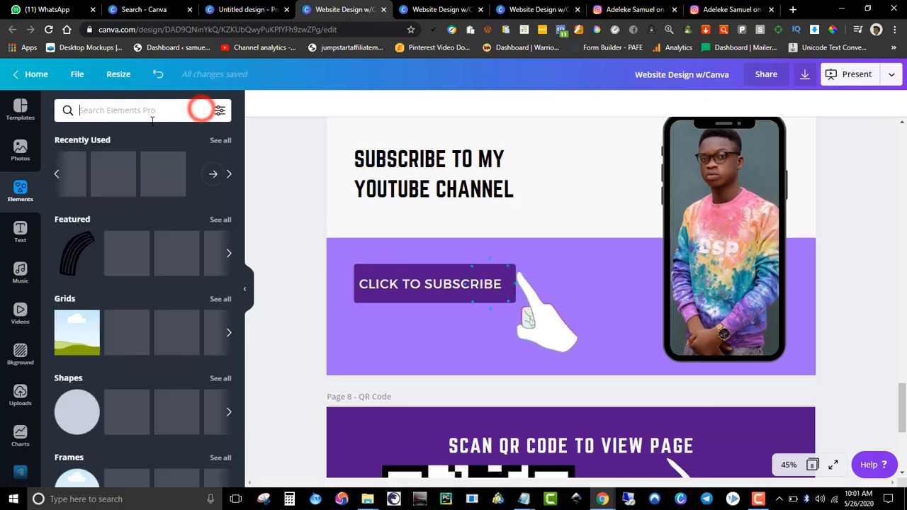
left_click(146, 115)
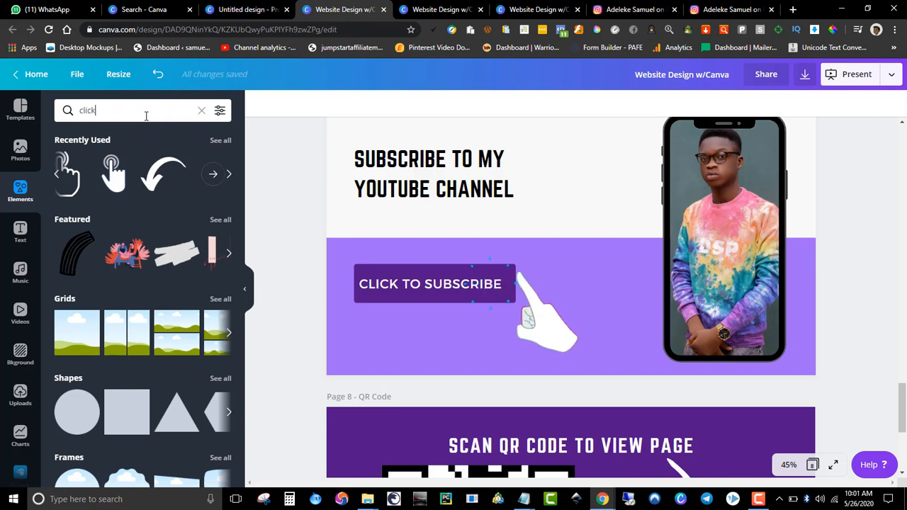
key("Return")
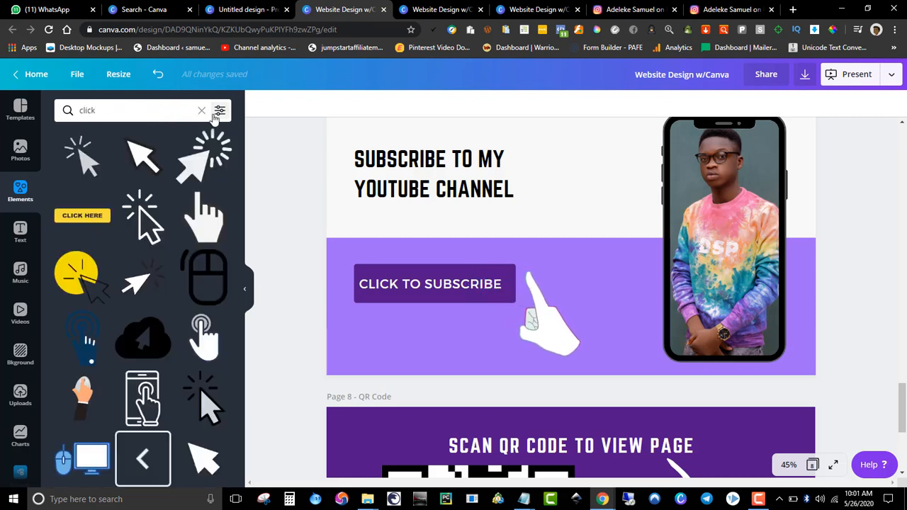
left_click(218, 114)
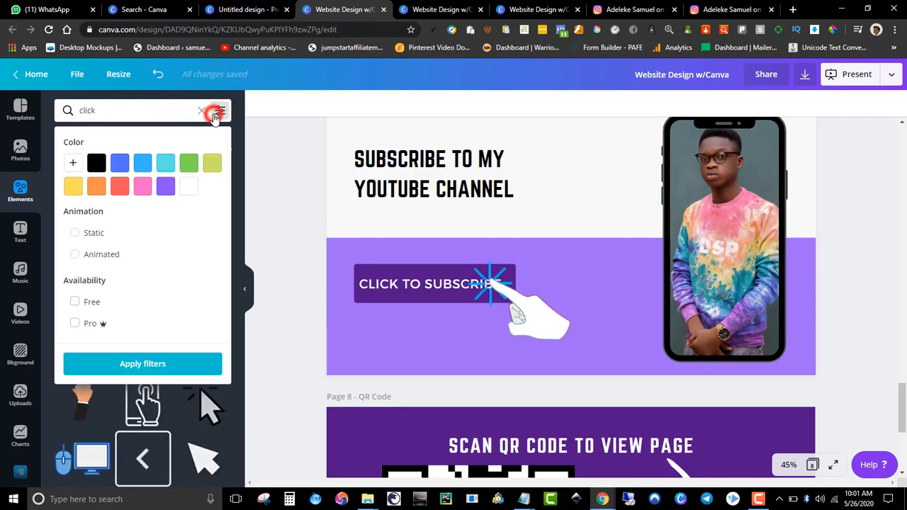
left_click(75, 254)
left_click(116, 366)
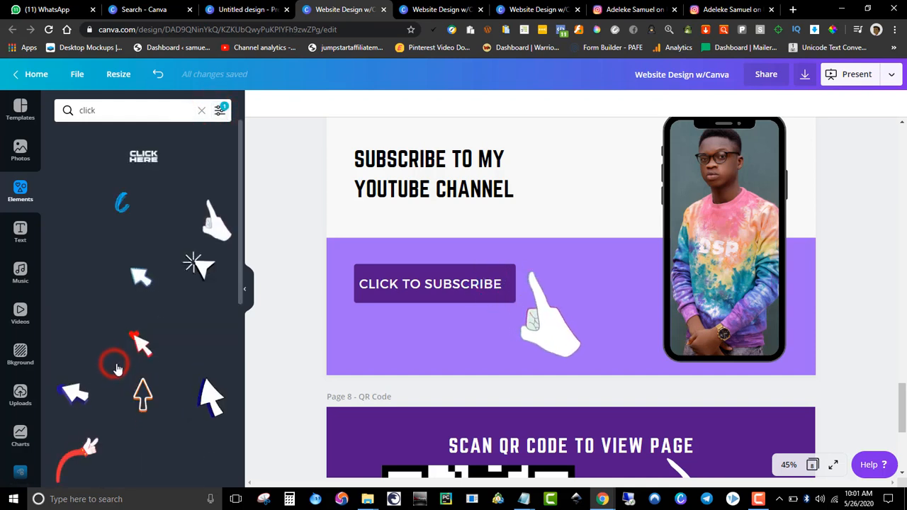
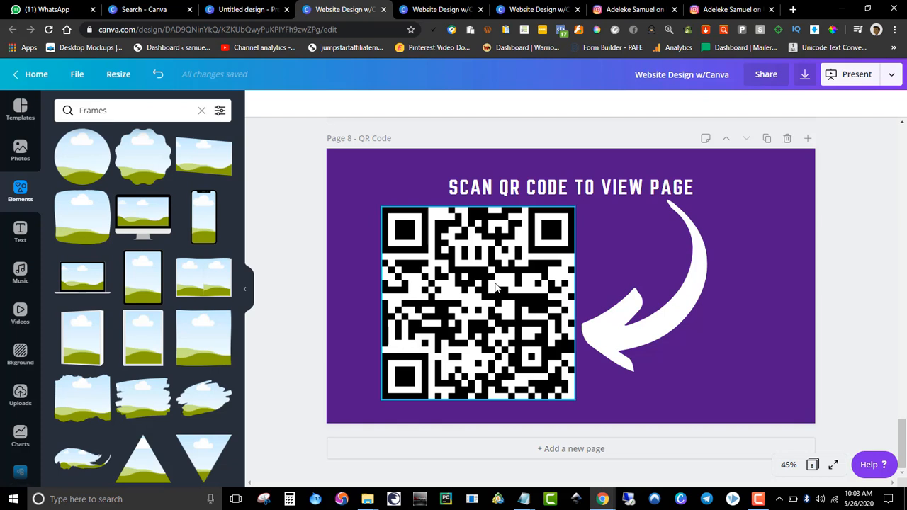
left_click(831, 278)
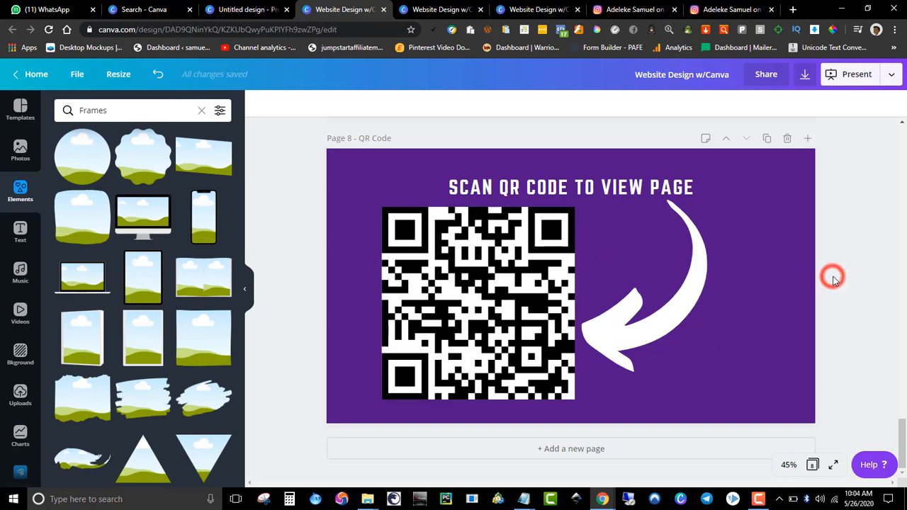
scroll(829, 282, "up", 5)
scroll(826, 280, "down", 5)
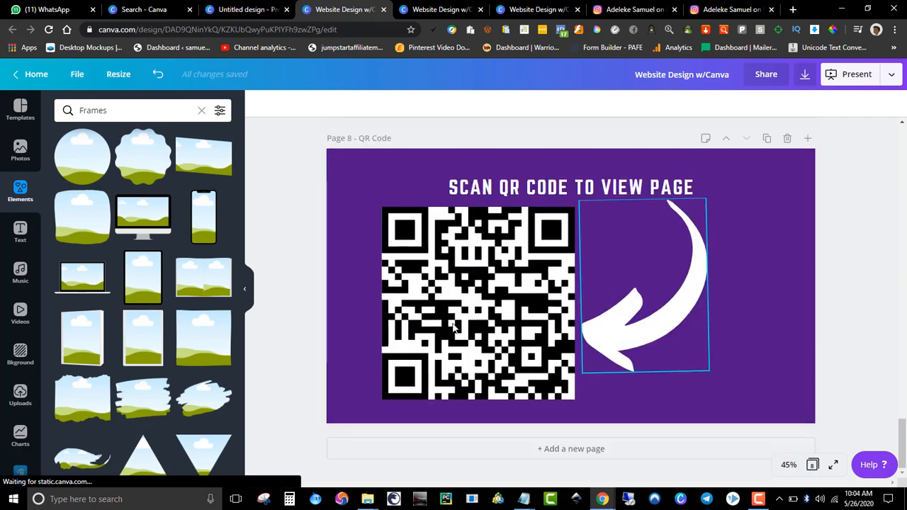
scroll(7, 418, "down", 2)
left_click(15, 424)
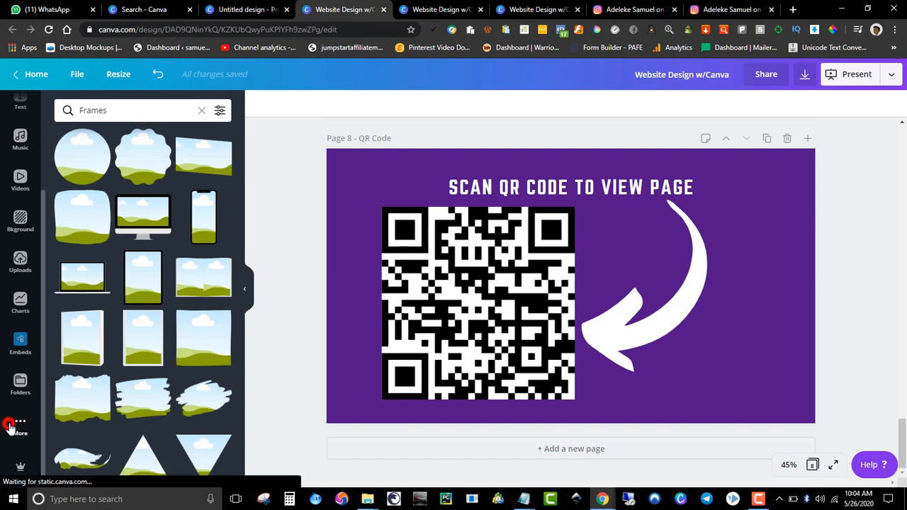
left_click(119, 231)
left_click(134, 198)
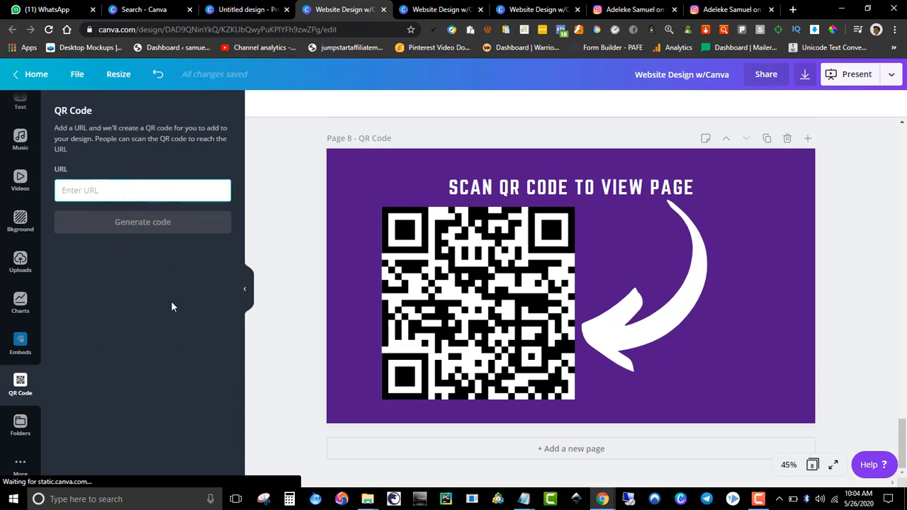
type("htt")
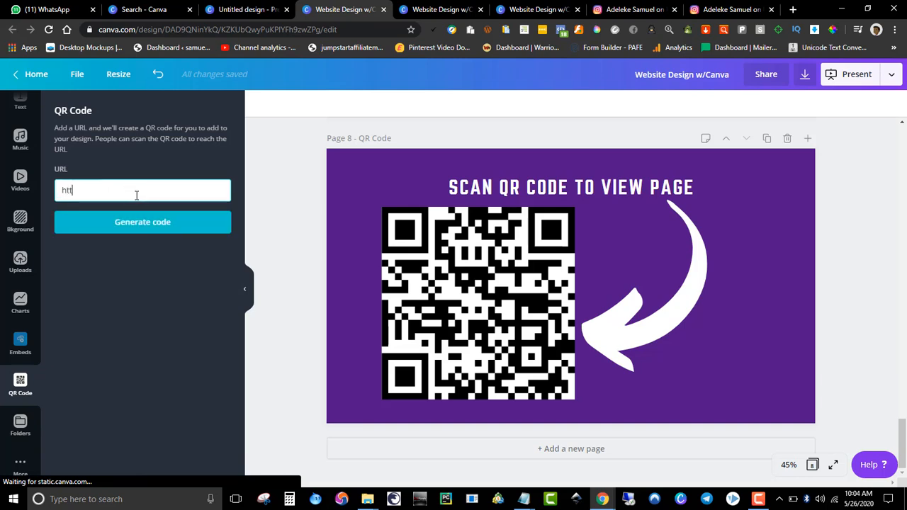
type("ps://adelekesamuel.com/ig")
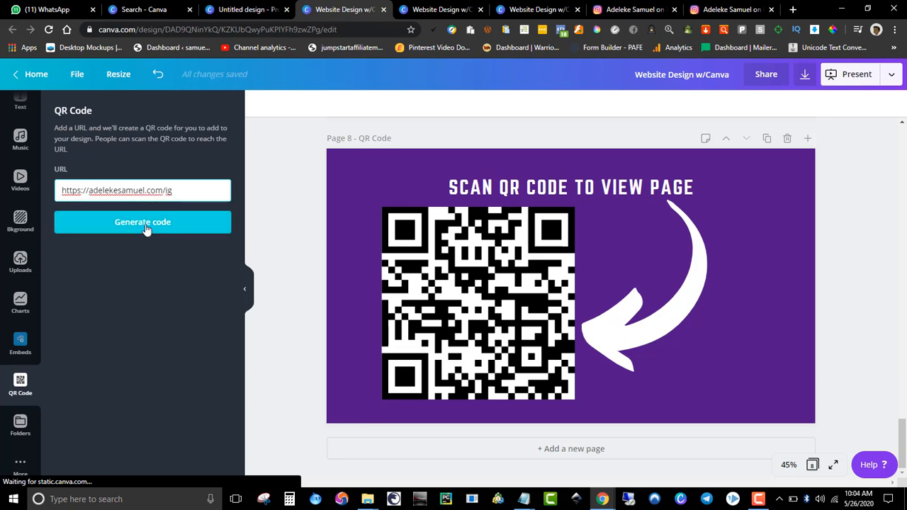
left_click(146, 227)
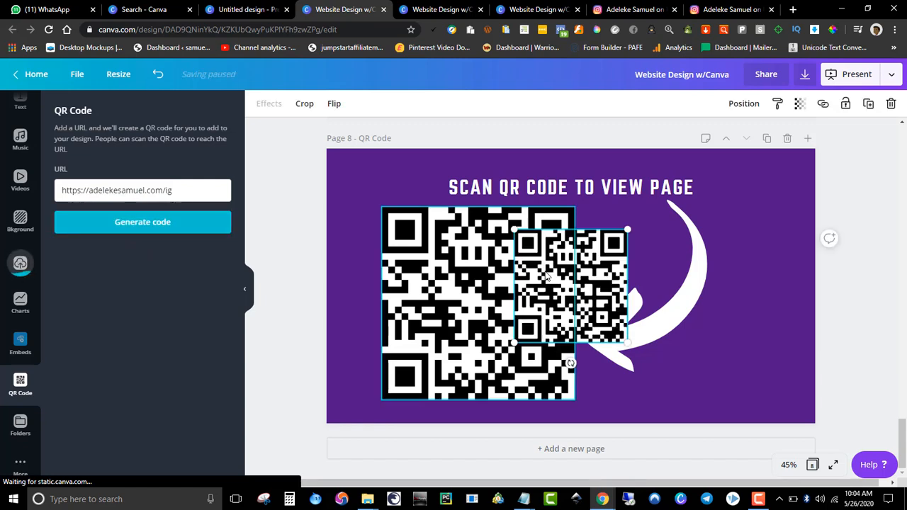
Move the smaller QR code over the white arrow and delete it, keeping the large original code
left_click_drag(587, 284, 670, 299)
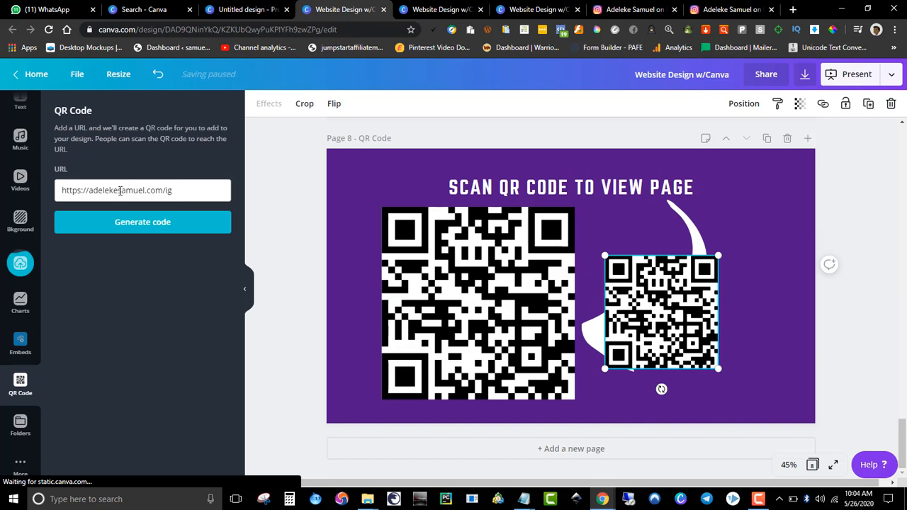
left_click(630, 309)
key("Delete")
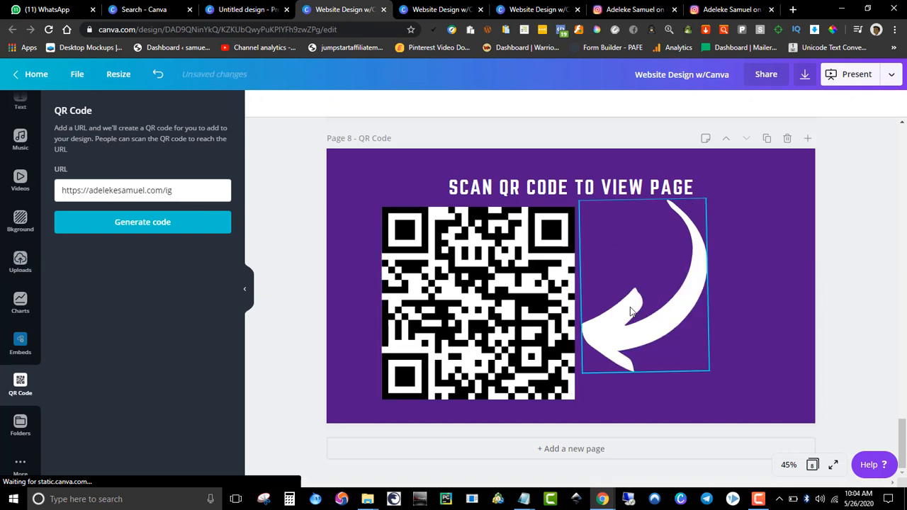
left_click(531, 324)
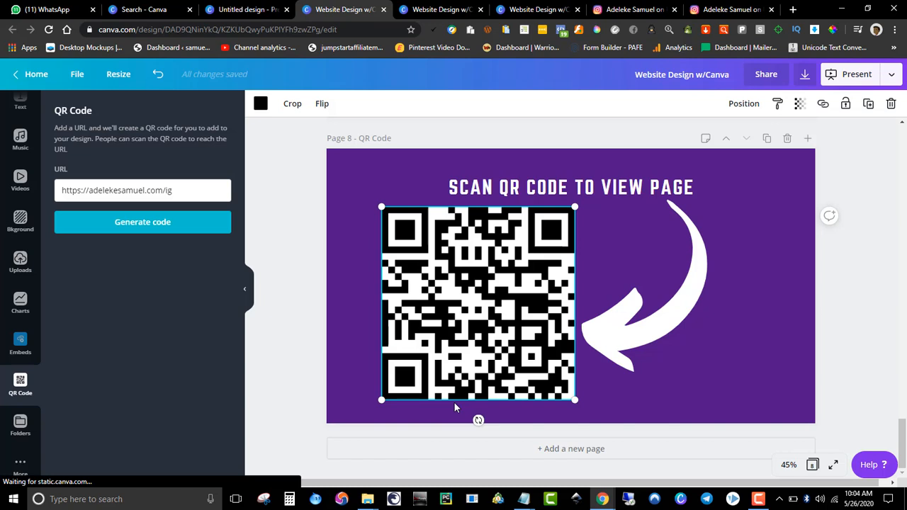
left_click(301, 395)
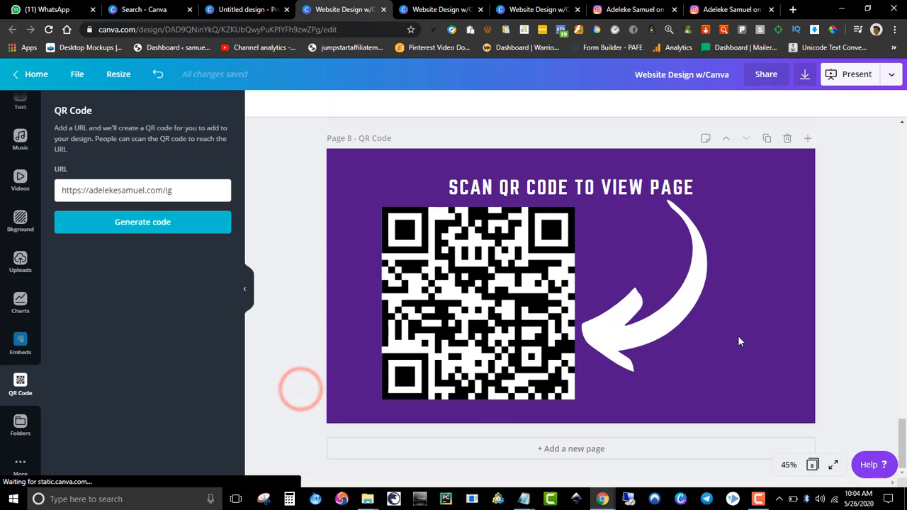
Review the design's pages from Welcome through QR Code and return to the first page
scroll(834, 364, "up", 15)
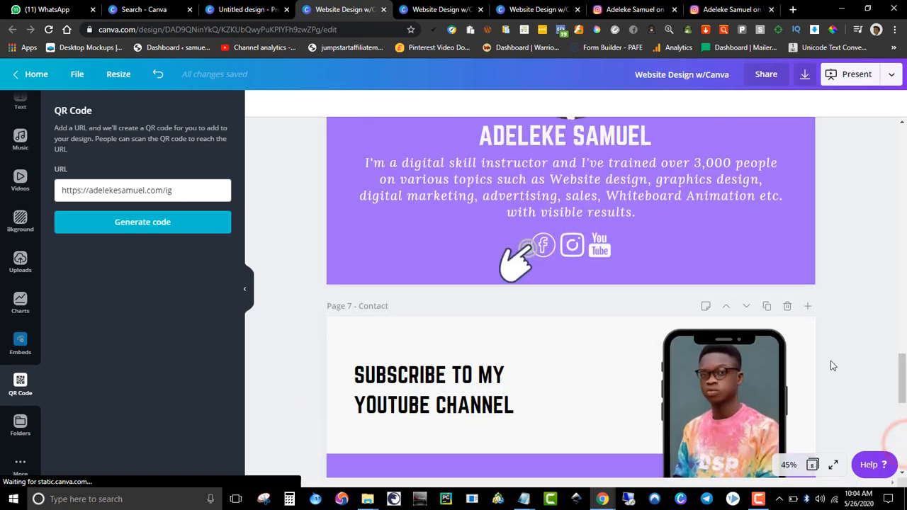
scroll(845, 354, "up", 5)
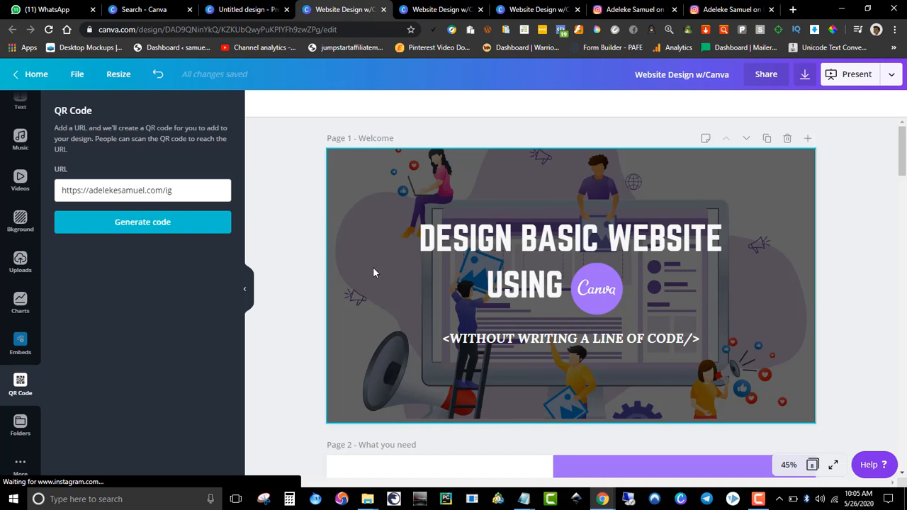
left_click(307, 227)
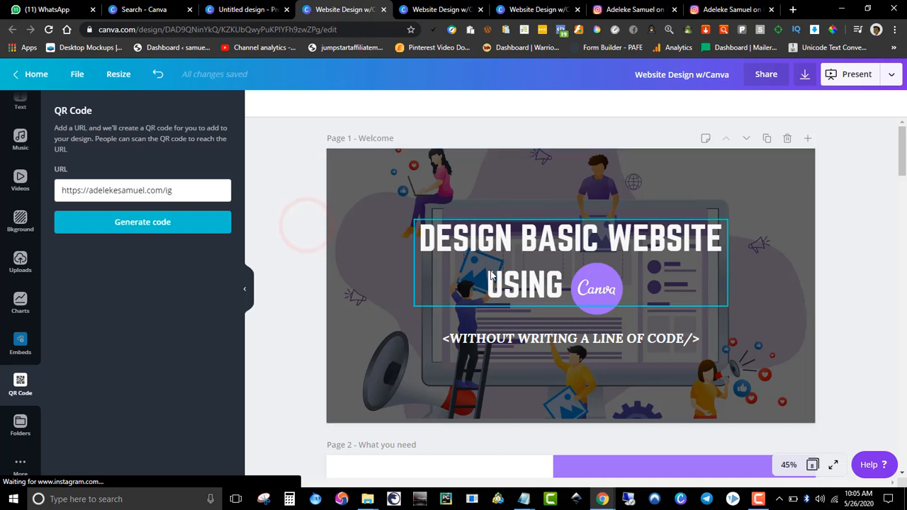
left_click(304, 241)
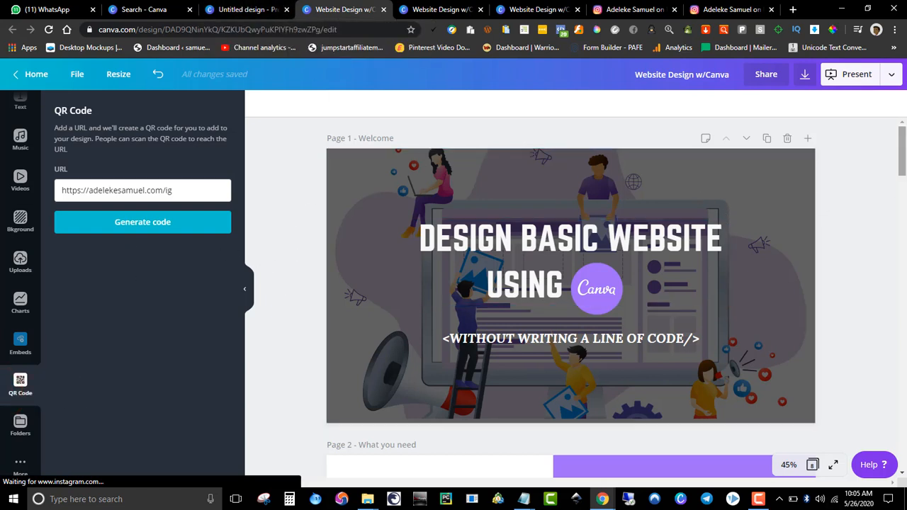
scroll(904, 156, "down", 12)
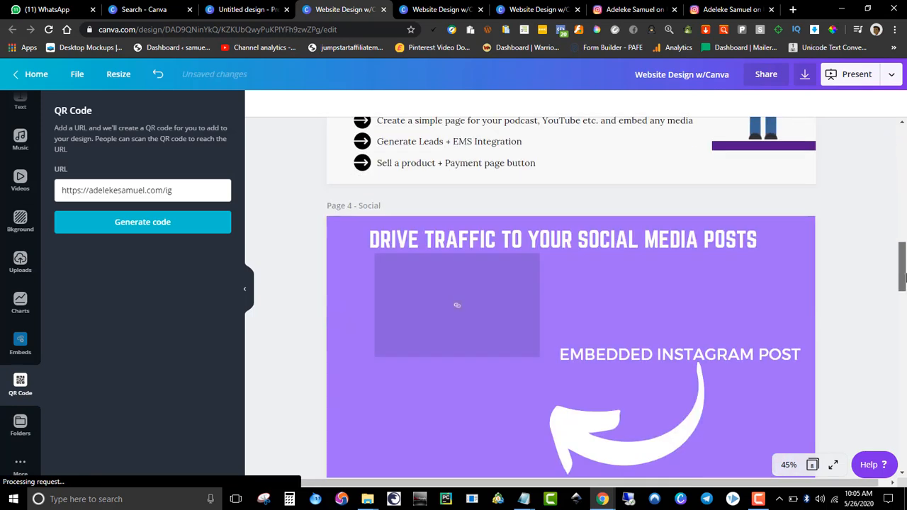
left_click_drag(901, 283, 903, 340)
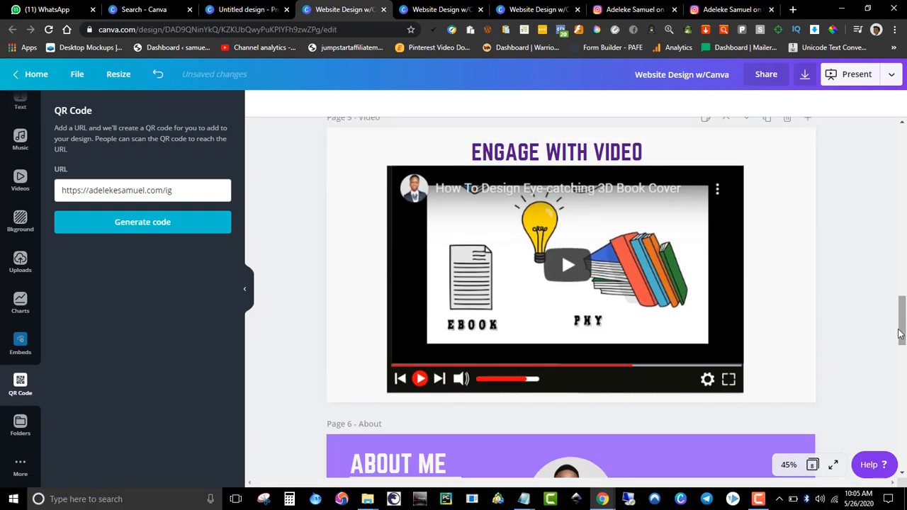
scroll(898, 355, "down", 9)
scroll(897, 359, "up", 20)
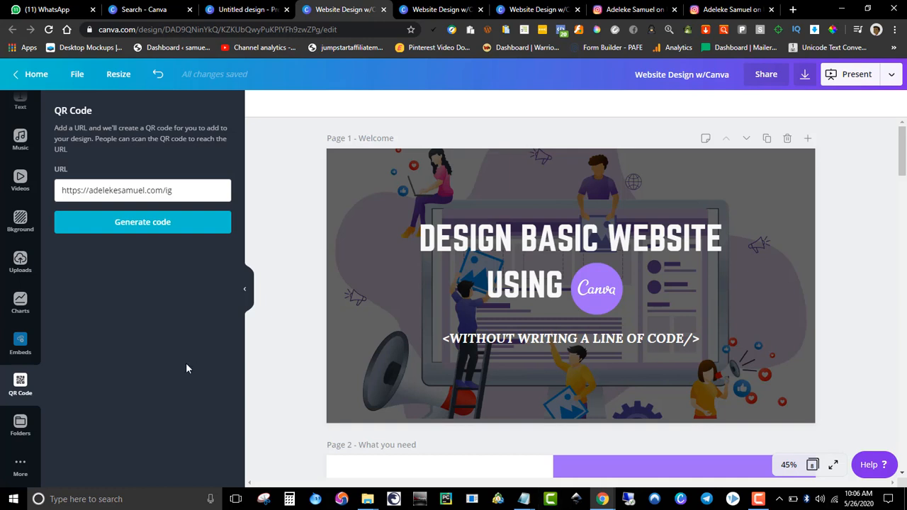
left_click(452, 8)
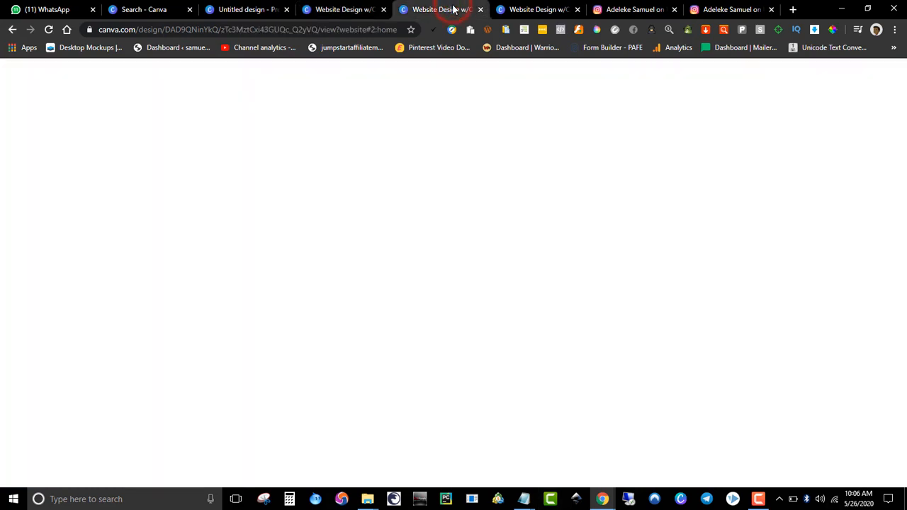
left_click(276, 6)
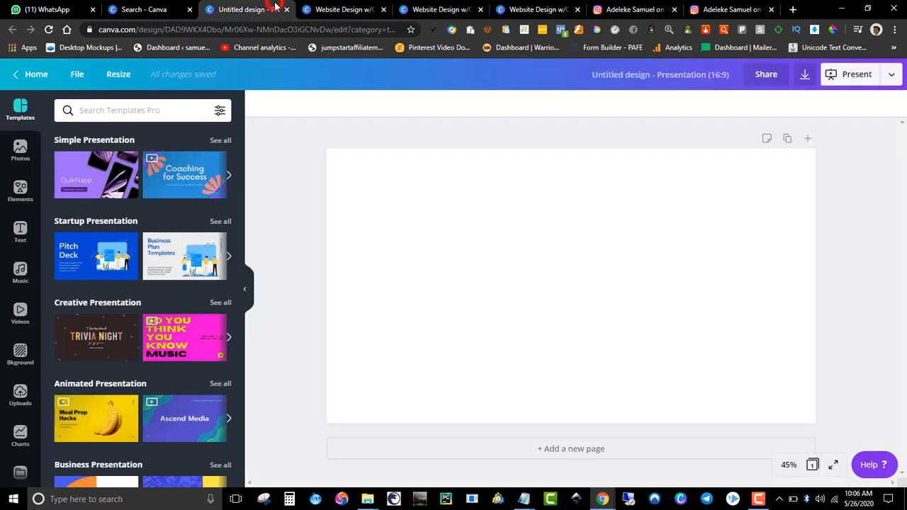
left_click(309, 7)
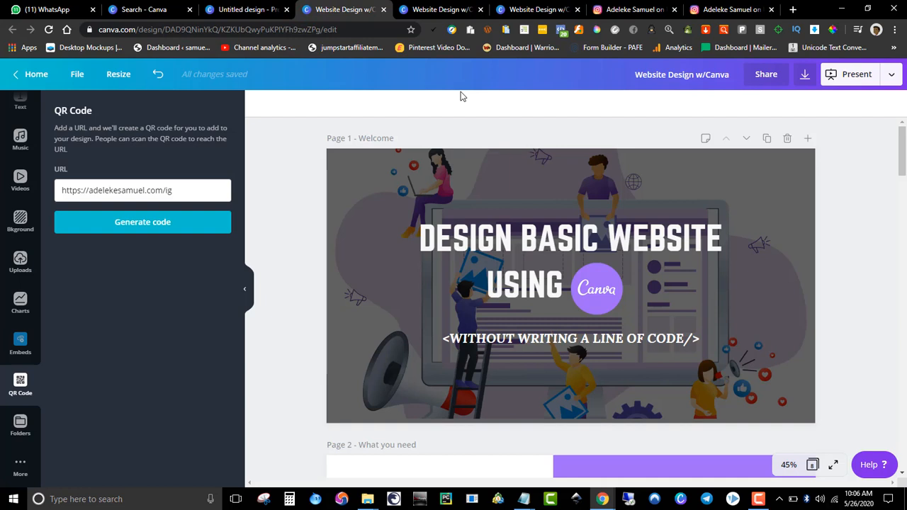
Publish the design as a website with the Scrolling web style and open the site
left_click(893, 75)
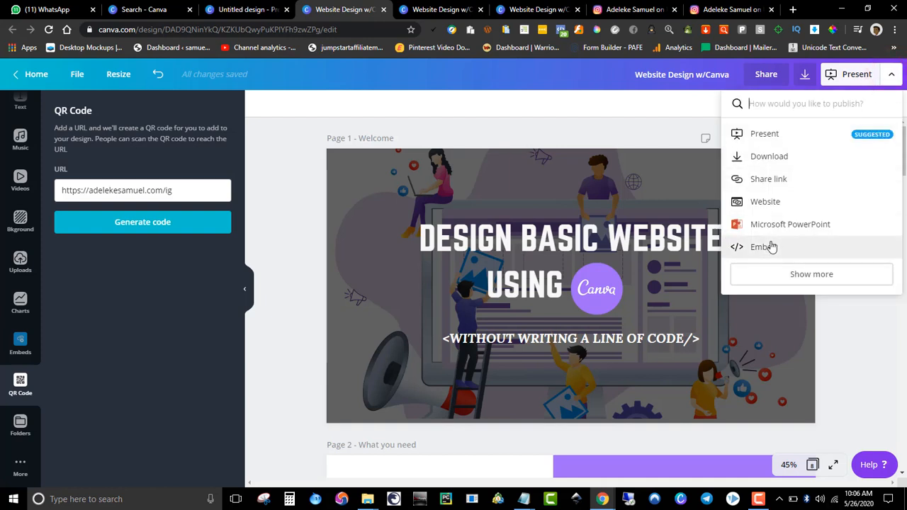
left_click(805, 204)
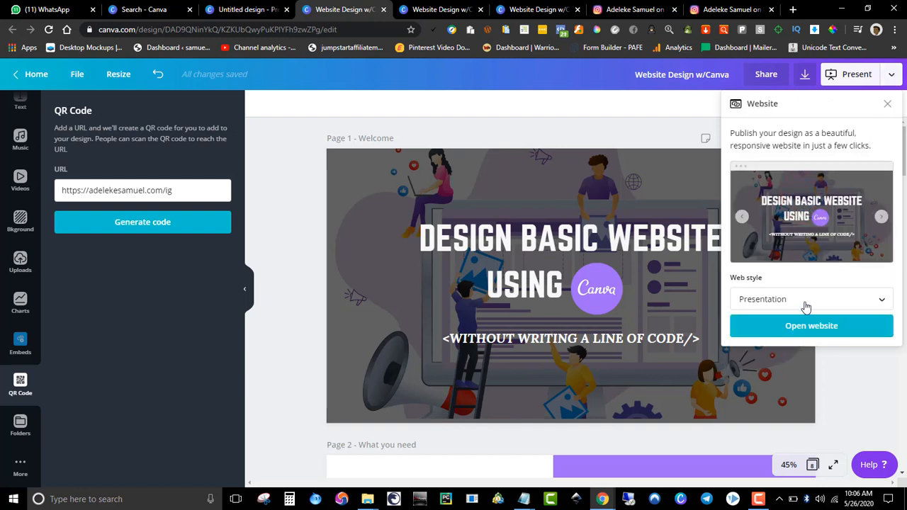
left_click(800, 298)
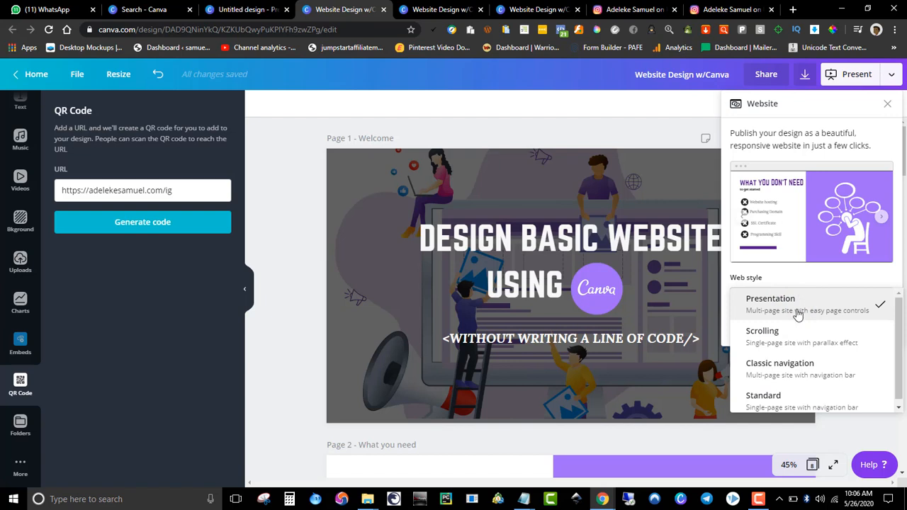
left_click(812, 299)
left_click(813, 299)
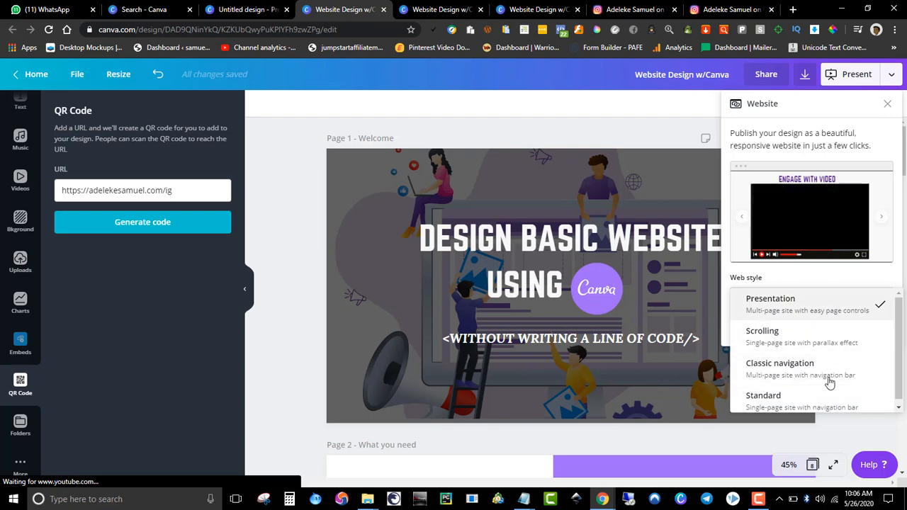
left_click(869, 344)
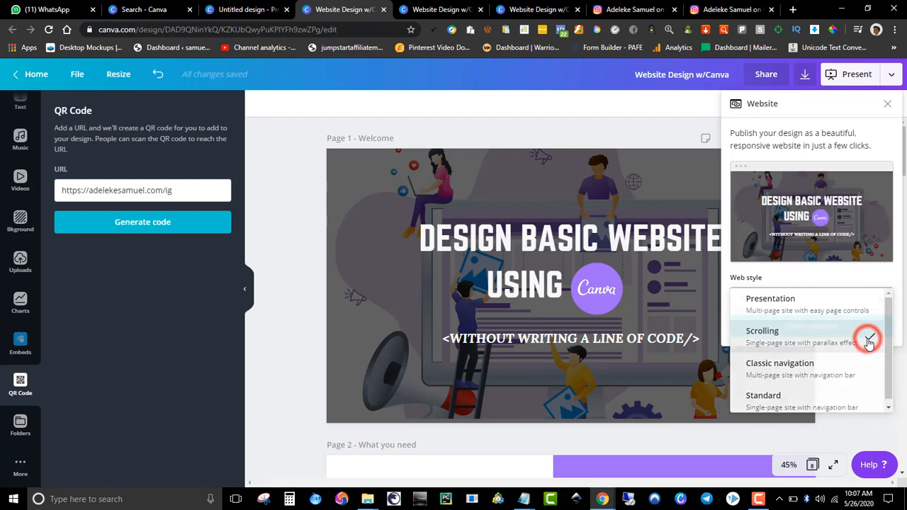
left_click(819, 327)
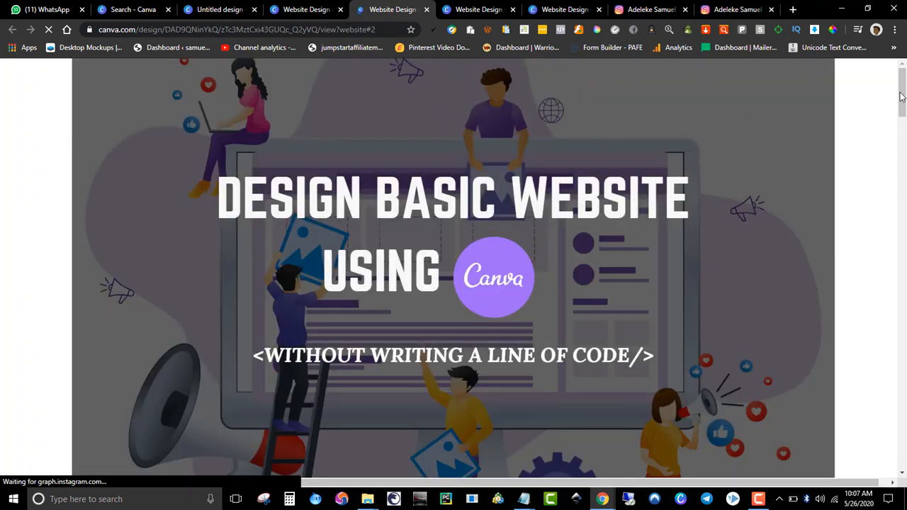
Check the embedded Instagram post on the published site by testing its like control, and return to the site
left_click_drag(902, 100, 904, 244)
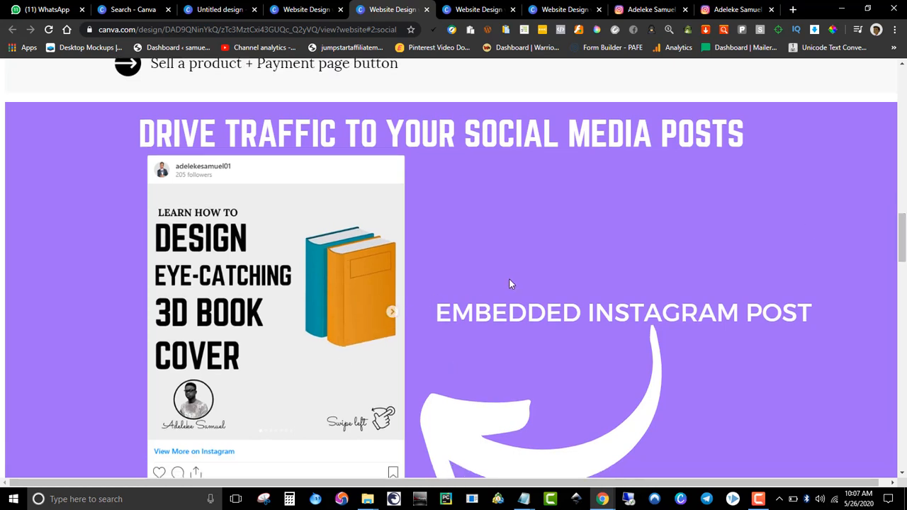
left_click_drag(904, 235, 905, 238)
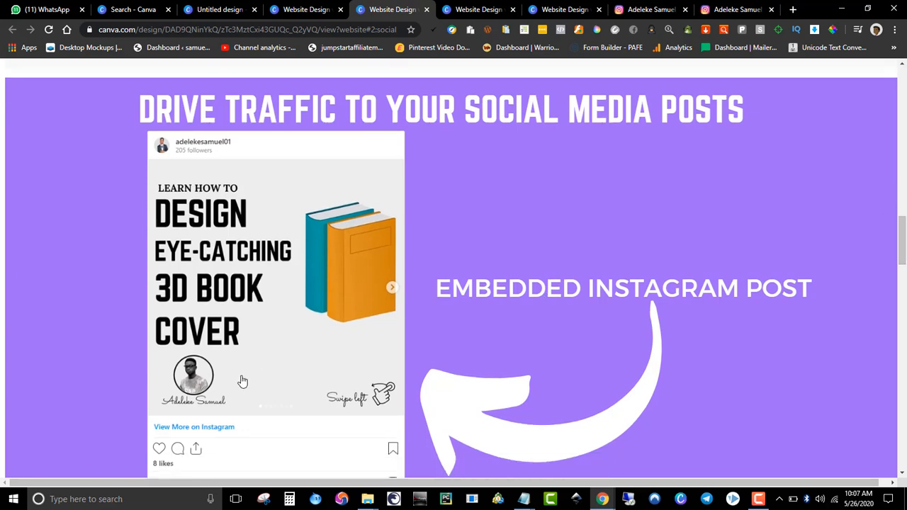
left_click(161, 449)
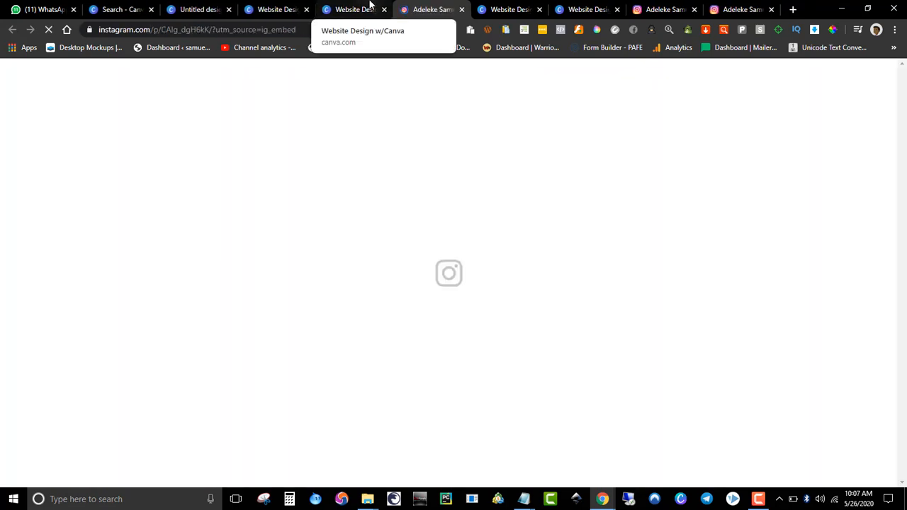
left_click(365, 9)
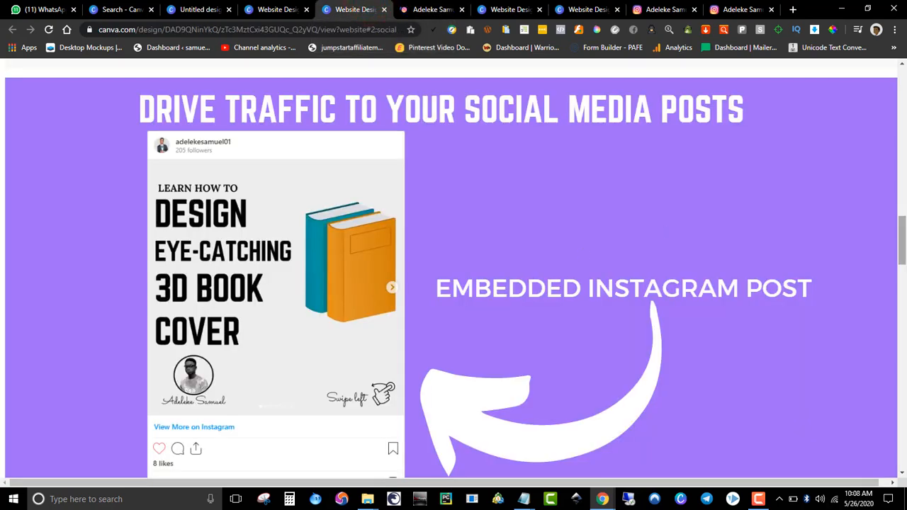
Review the rest of the scrolling site down to the QR code section and return to its welcome section
left_click_drag(904, 261, 904, 469)
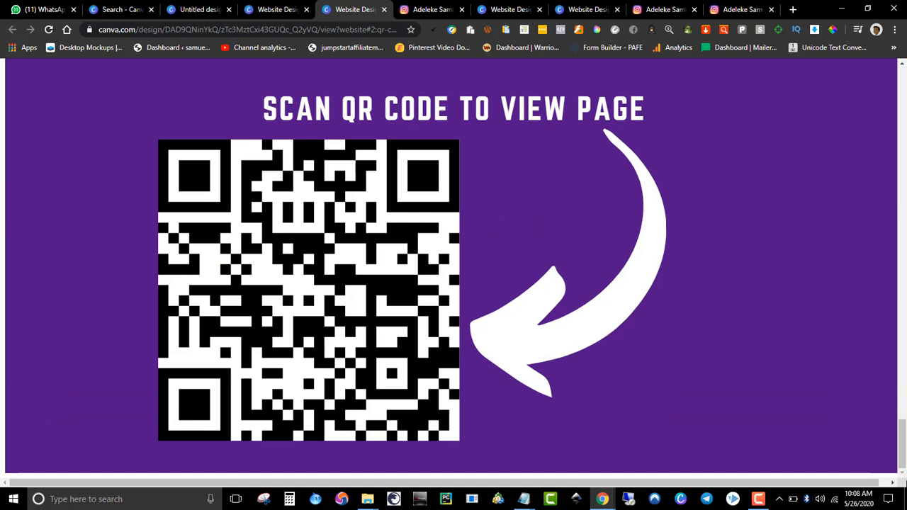
mouse_move(903, 451)
left_mouse_down()
mouse_move(887, 468)
mouse_move(904, 446)
mouse_move(906, 455)
left_mouse_up()
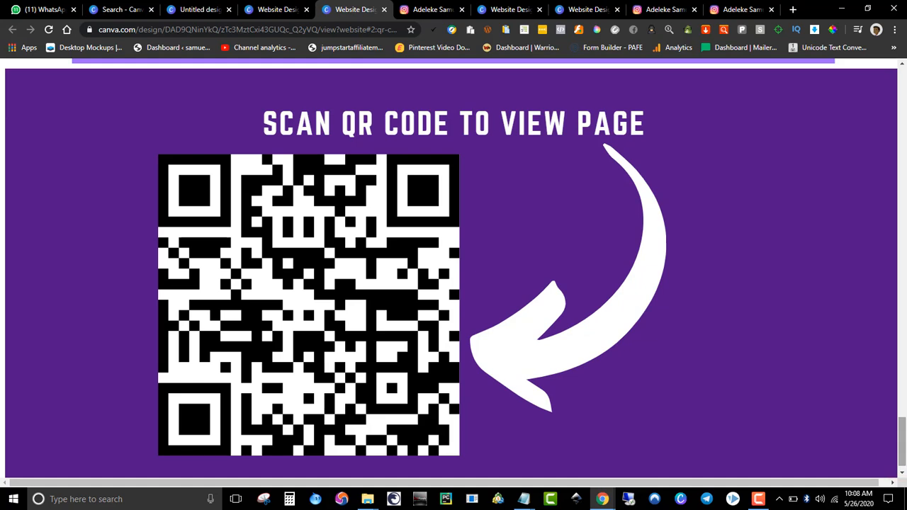
key("Home")
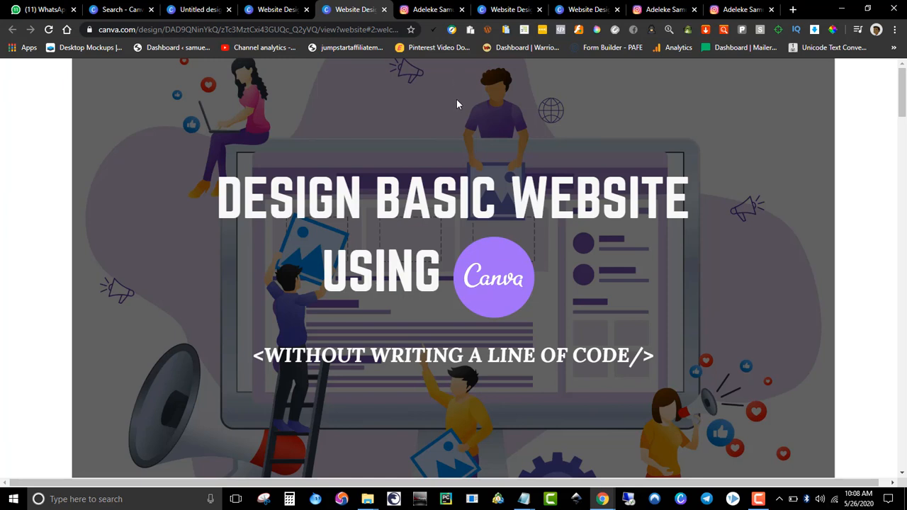
left_click(431, 9)
left_click(317, 5)
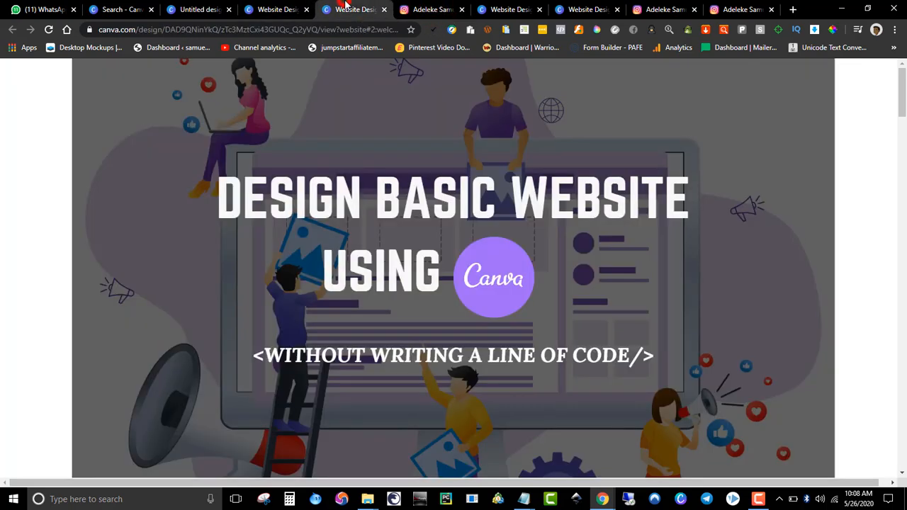